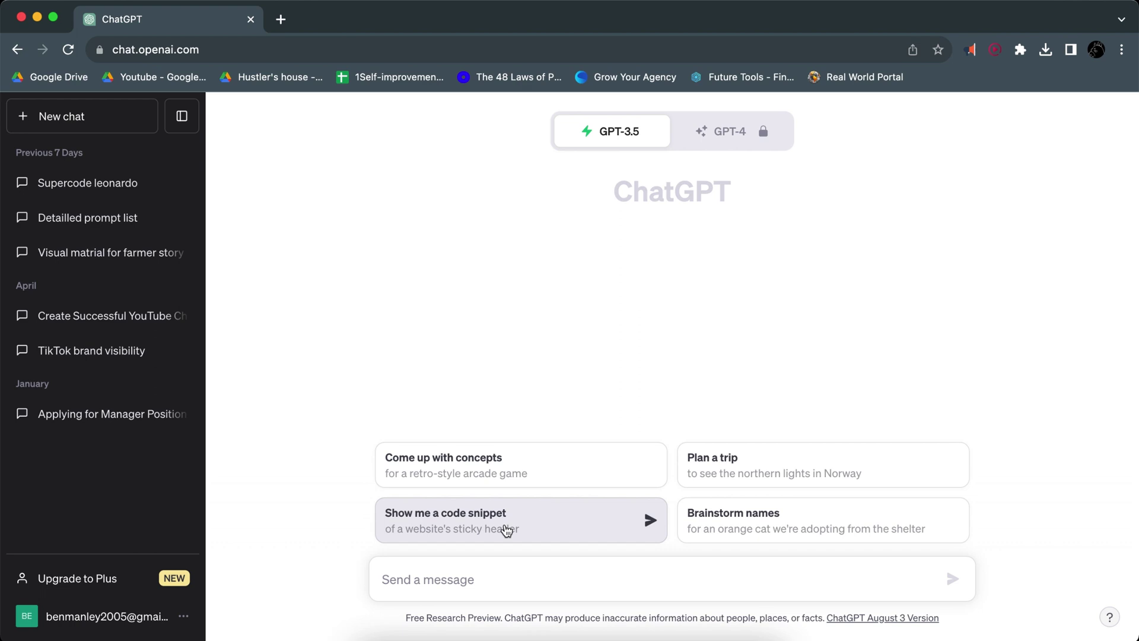
# - Send ChatGPT the request for an 8–15 second motivational TikTok script with TTS lines and image prompts
pyautogui.write('Hi chat gpt, create a script for a 8-15 seconds tiktok video.  The video should be Motivating, include advice and the theme should be time waste. The script needs to include a script for a tts ai and a detailed shotlist with prompts for a text to image AI. Can you do this?')
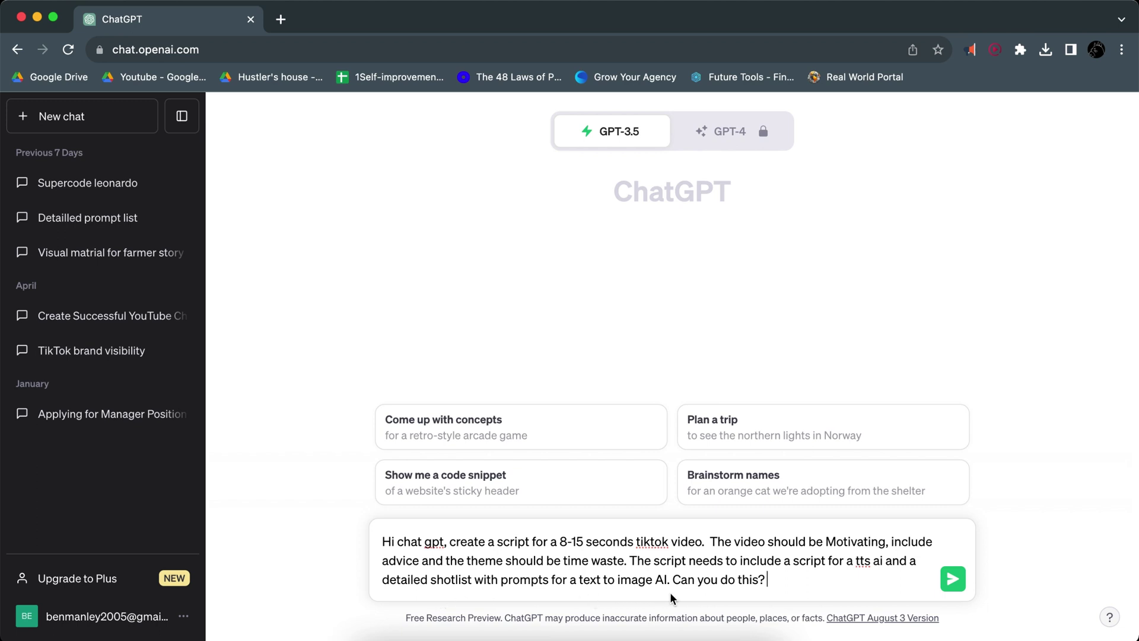
pyautogui.moveTo(827, 542); pyautogui.dragTo(631, 563)
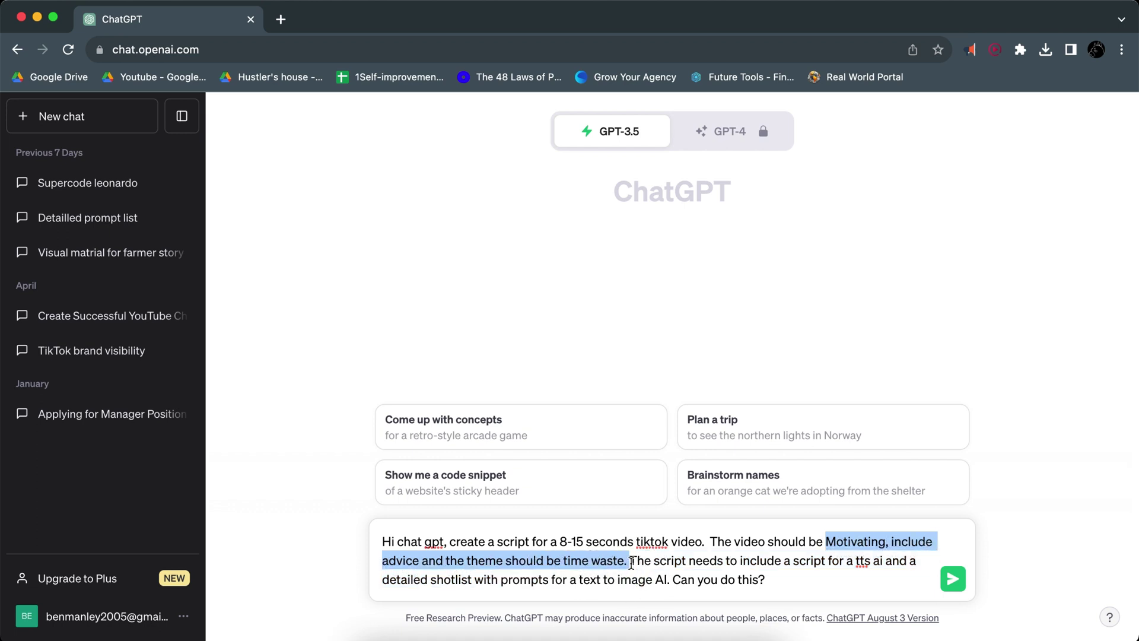
pyautogui.click(631, 563)
pyautogui.moveTo(631, 563); pyautogui.dragTo(784, 583)
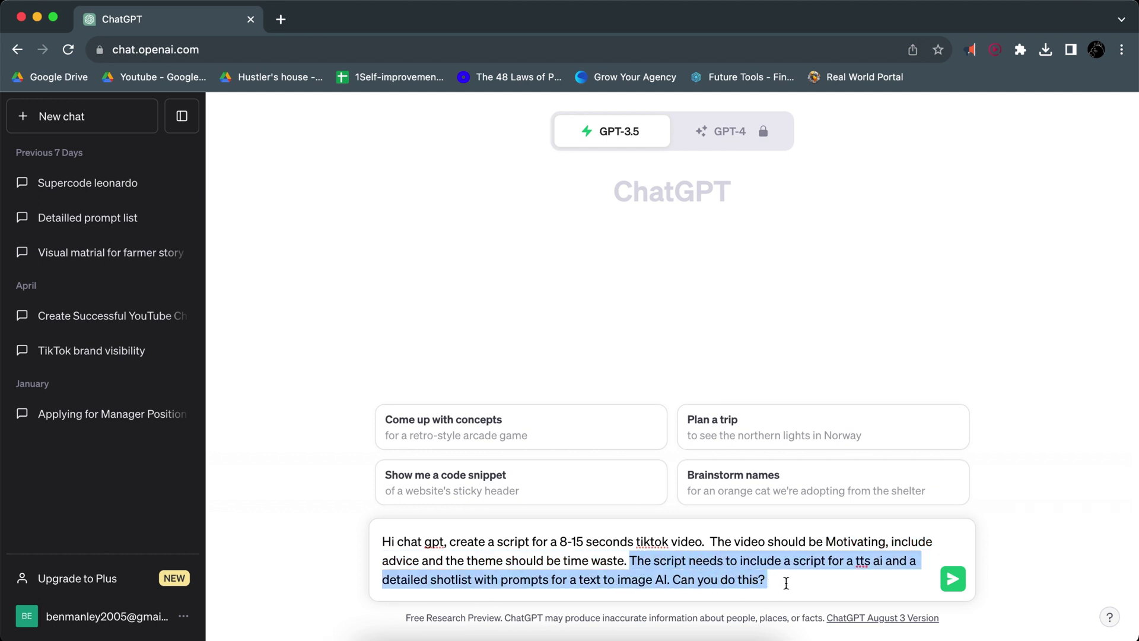
pyautogui.click(786, 583)
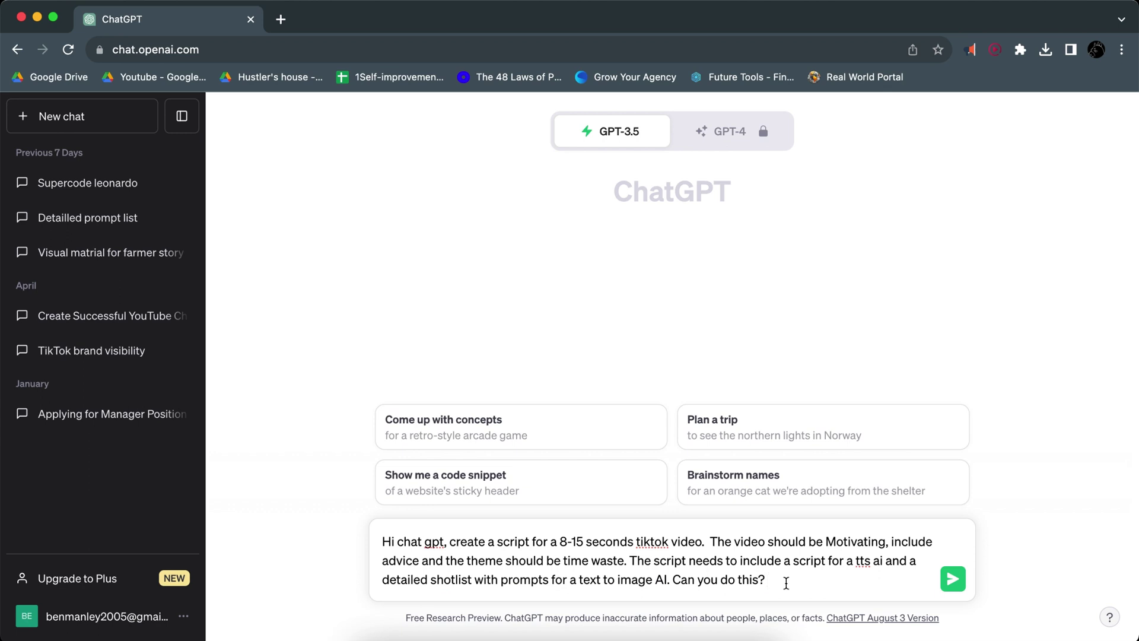
pyautogui.press('Return')
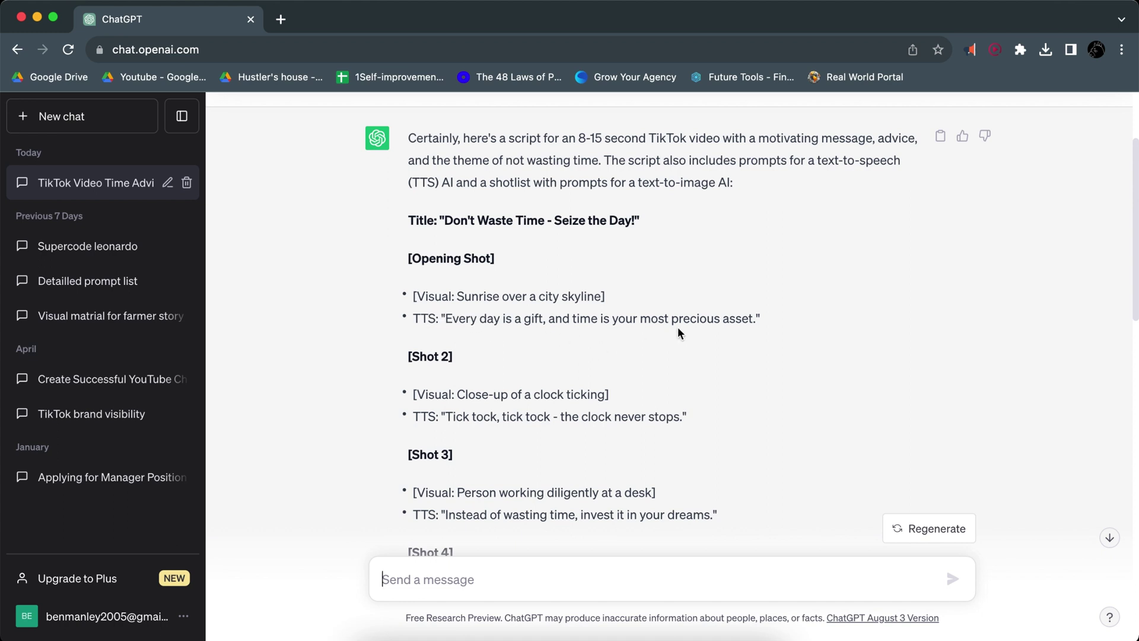
# - Scroll through the shot-by-shot 'Don't Waste Time - Seize the Day!' script
pyautogui.scroll(-2, 581, 380)
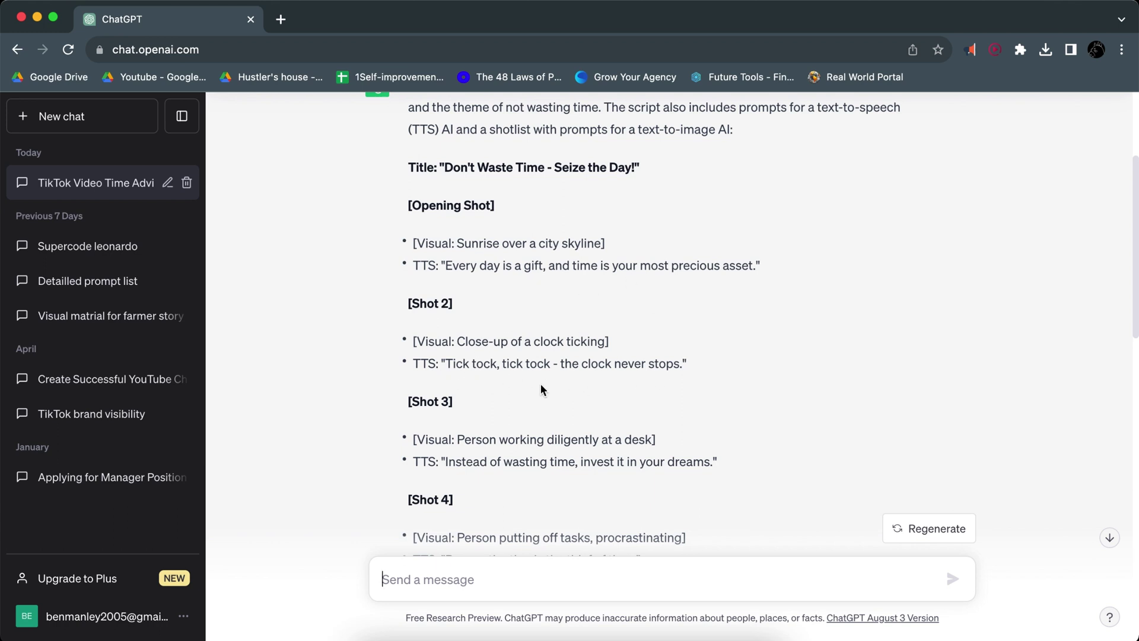
pyautogui.scroll(-1, 540, 385)
pyautogui.scroll(4, 540, 385)
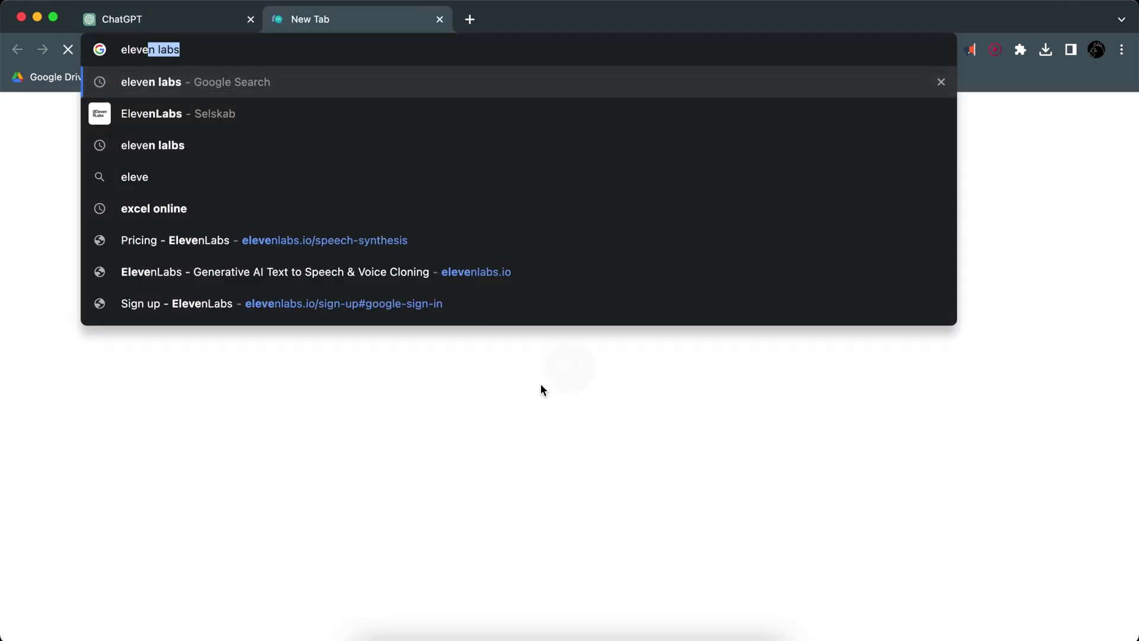
# - Search for ElevenLabs, sign up with a Google account, and open the Speech Synthesis voice list
pyautogui.press('Return')
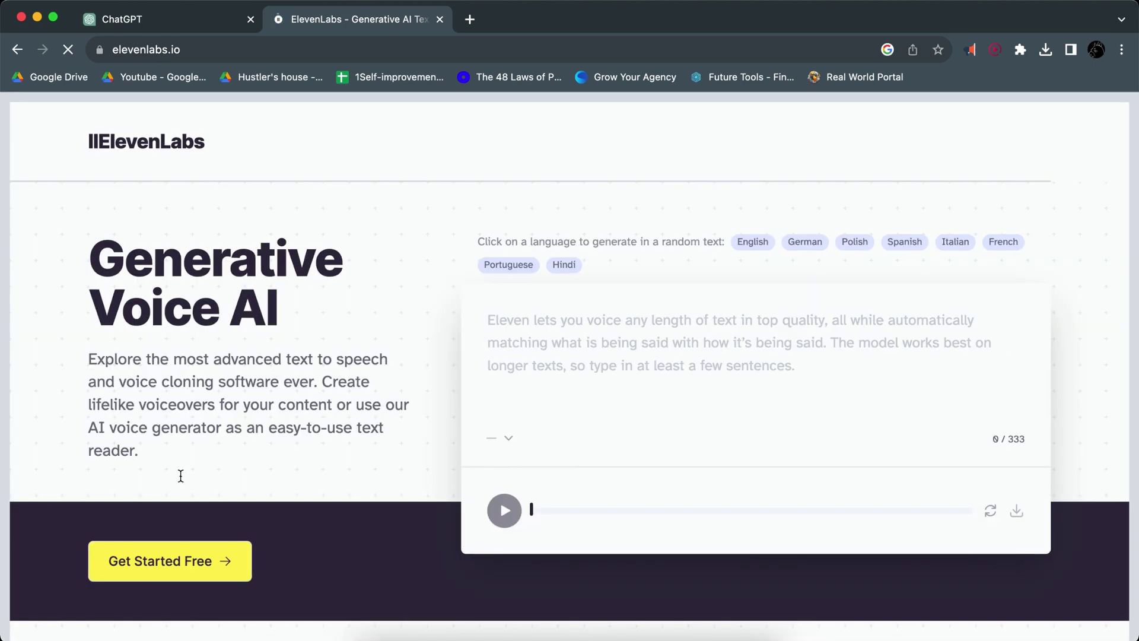
pyautogui.click(200, 565)
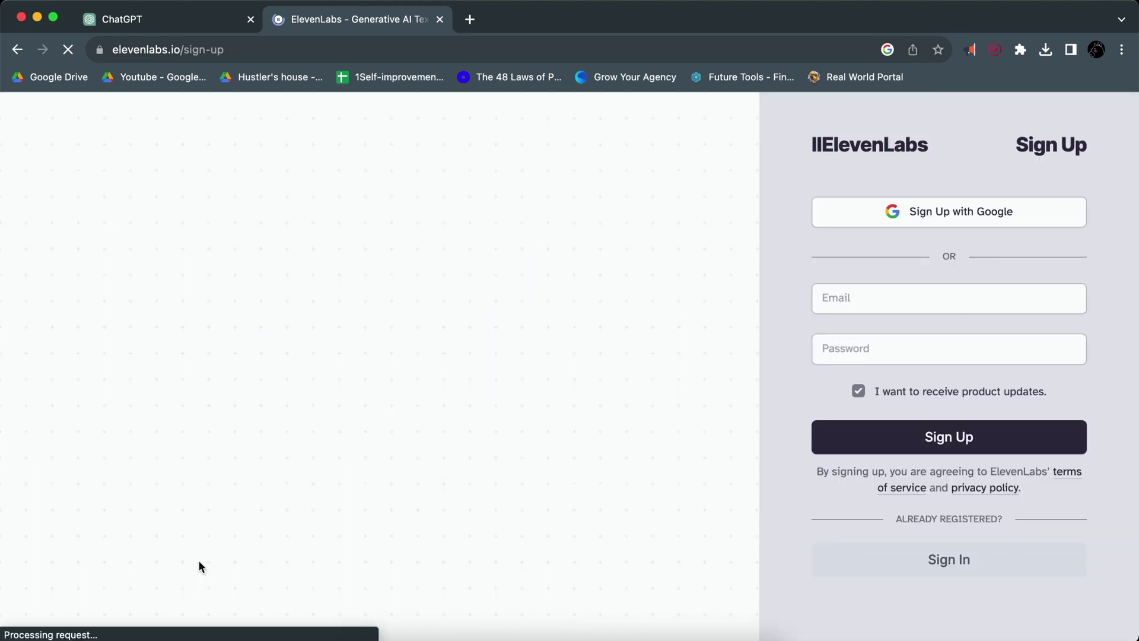
pyautogui.click(995, 210)
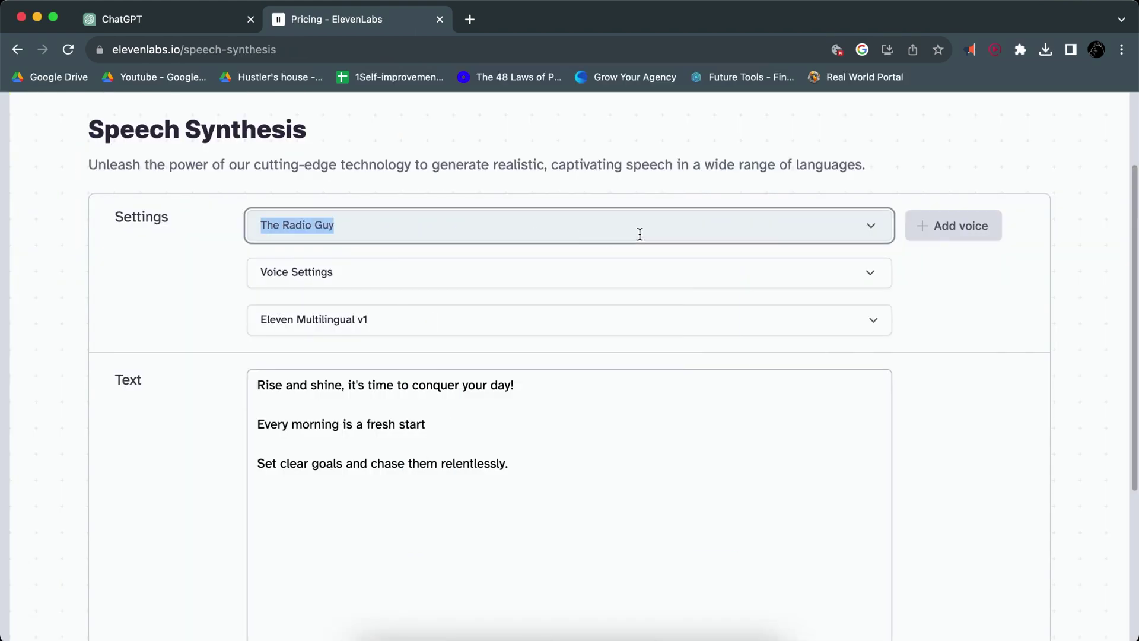
pyautogui.click(640, 233)
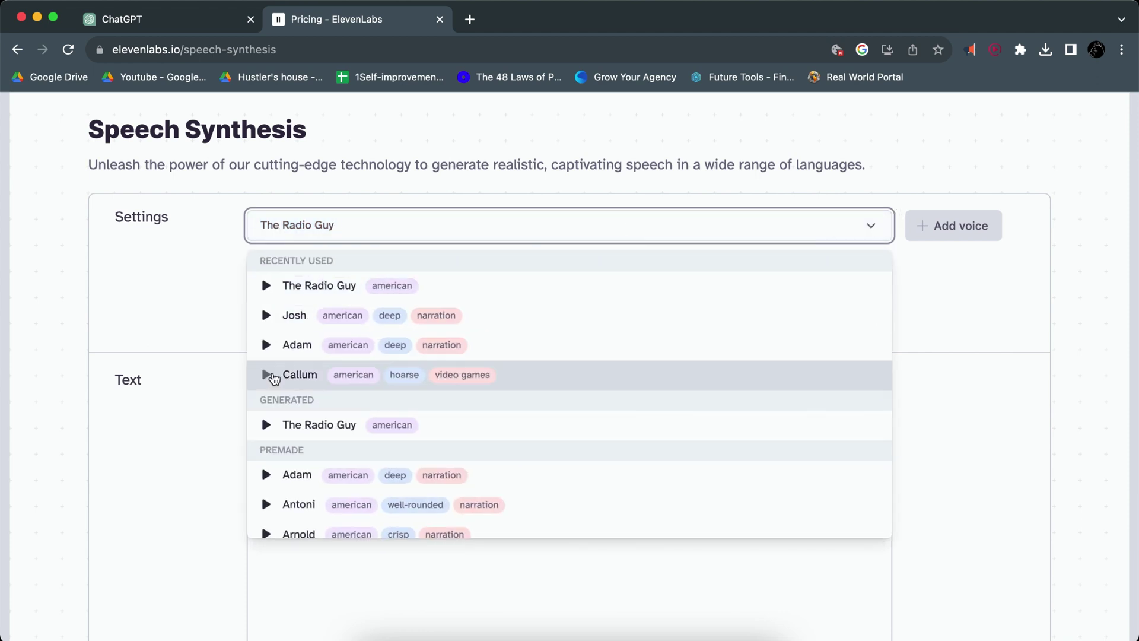
# - Preview the Callum, Josh, The Radio Guy and Adam voices
pyautogui.click(271, 377)
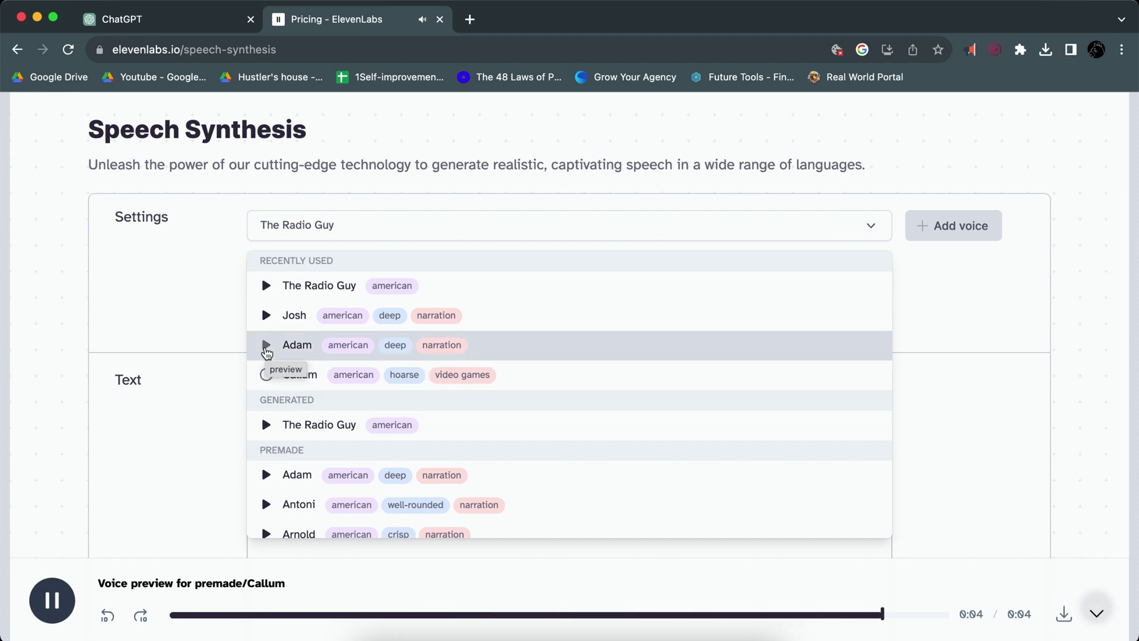
pyautogui.click(266, 315)
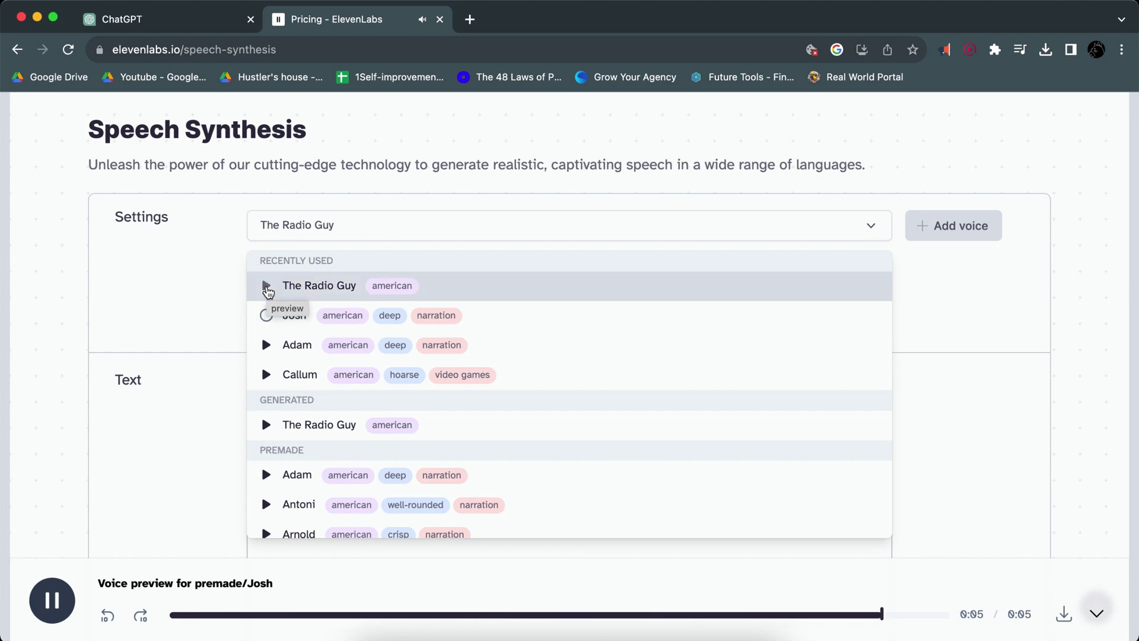
pyautogui.click(266, 287)
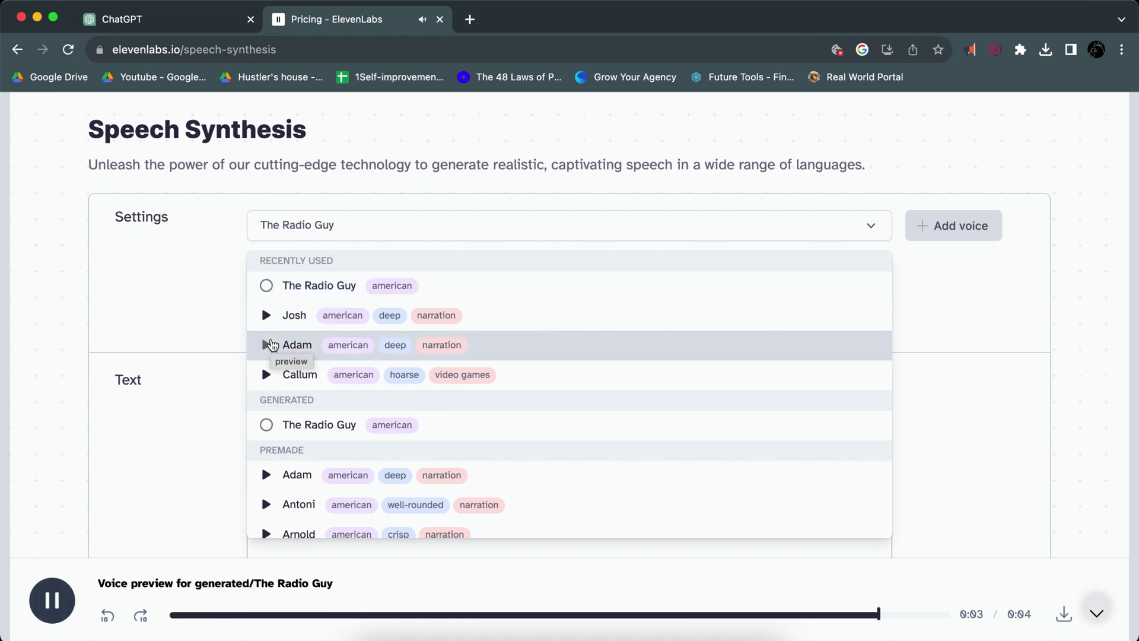
pyautogui.scroll(-1, 564, 377)
pyautogui.scroll(1, 564, 377)
pyautogui.scroll(-2, 427, 437)
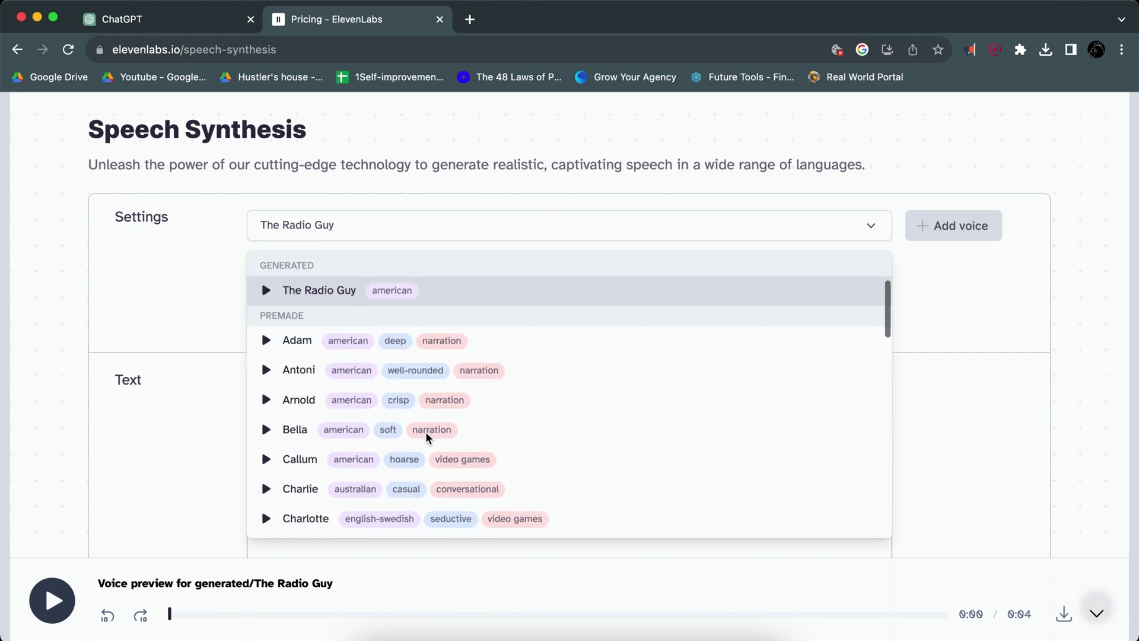
pyautogui.scroll(2, 427, 437)
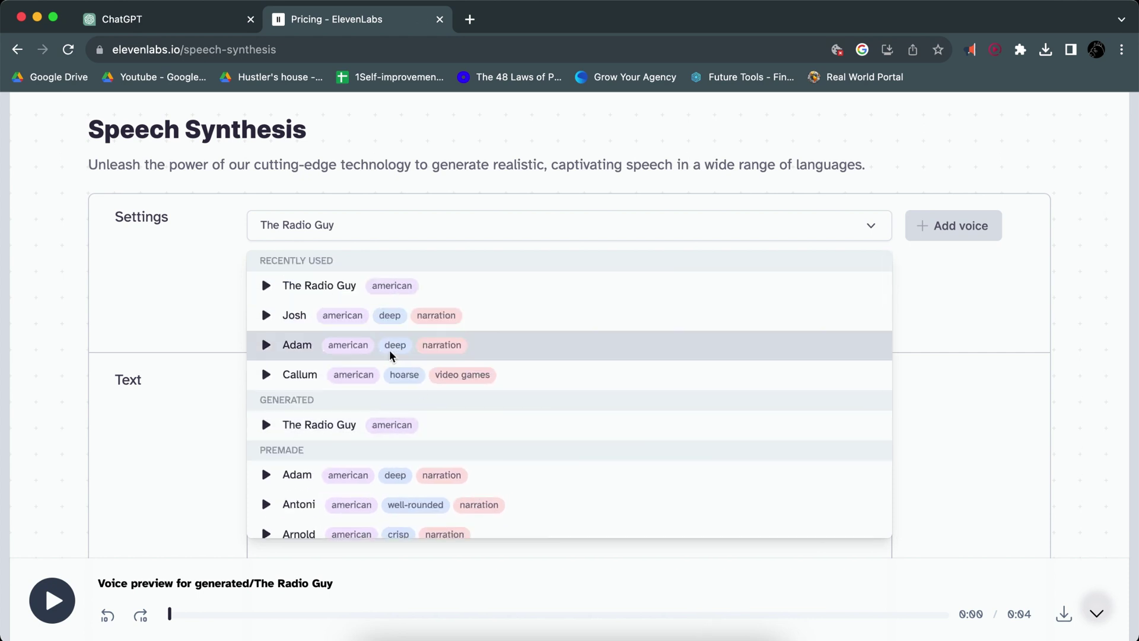
pyautogui.click(267, 345)
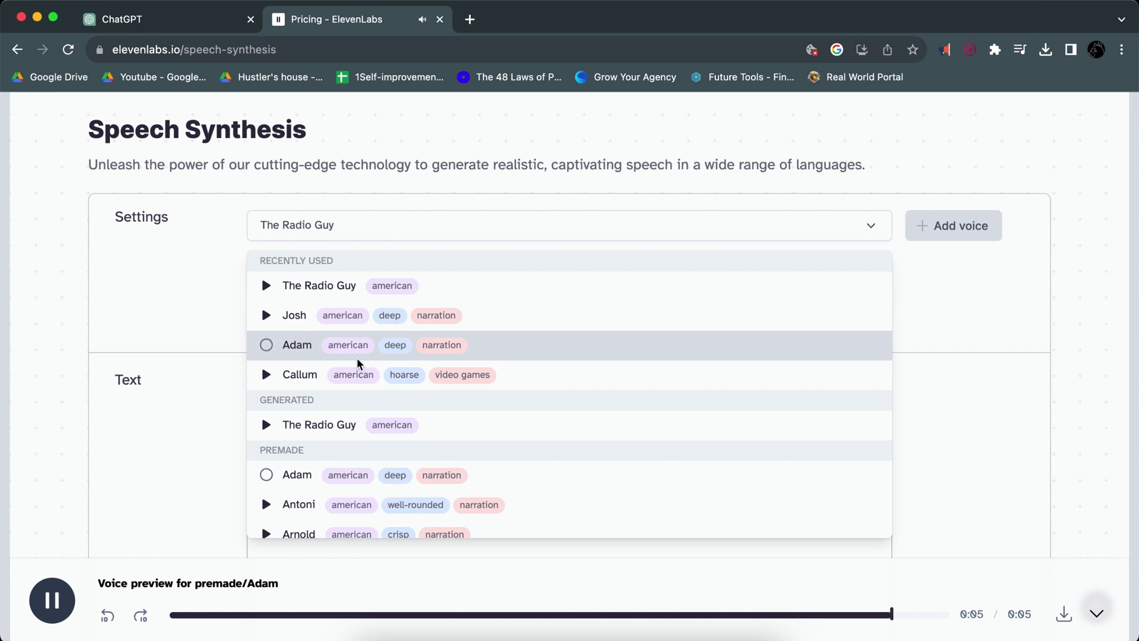
# - Choose Callum, set Stability to about 32% and Clarity + Similarity to about 35%, and clear the Text box
pyautogui.click(560, 382)
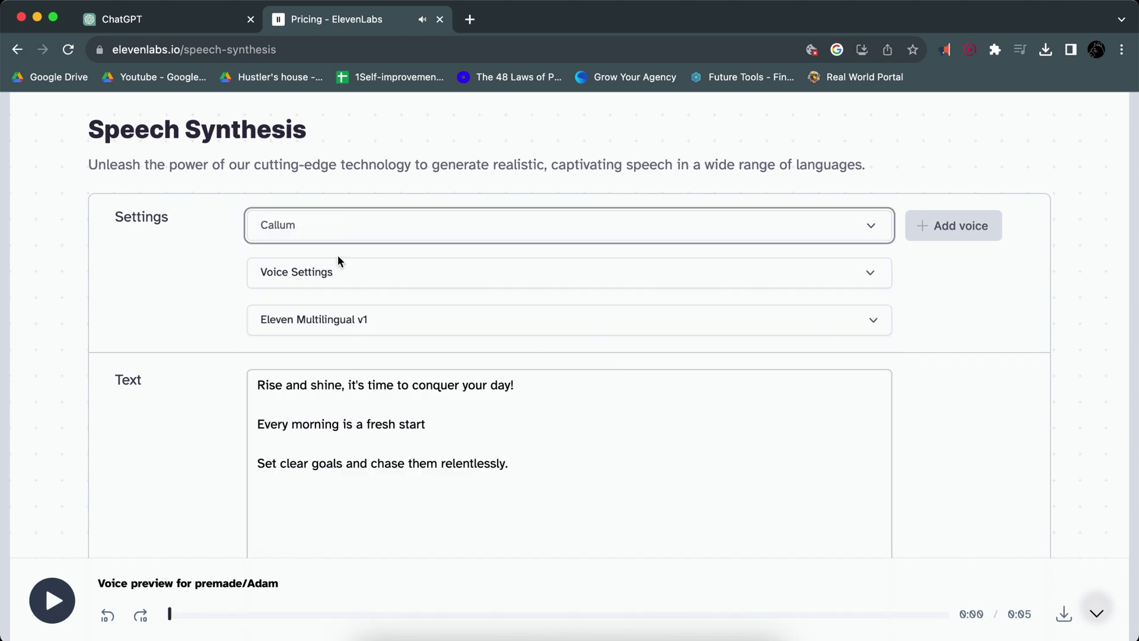
pyautogui.click(322, 278)
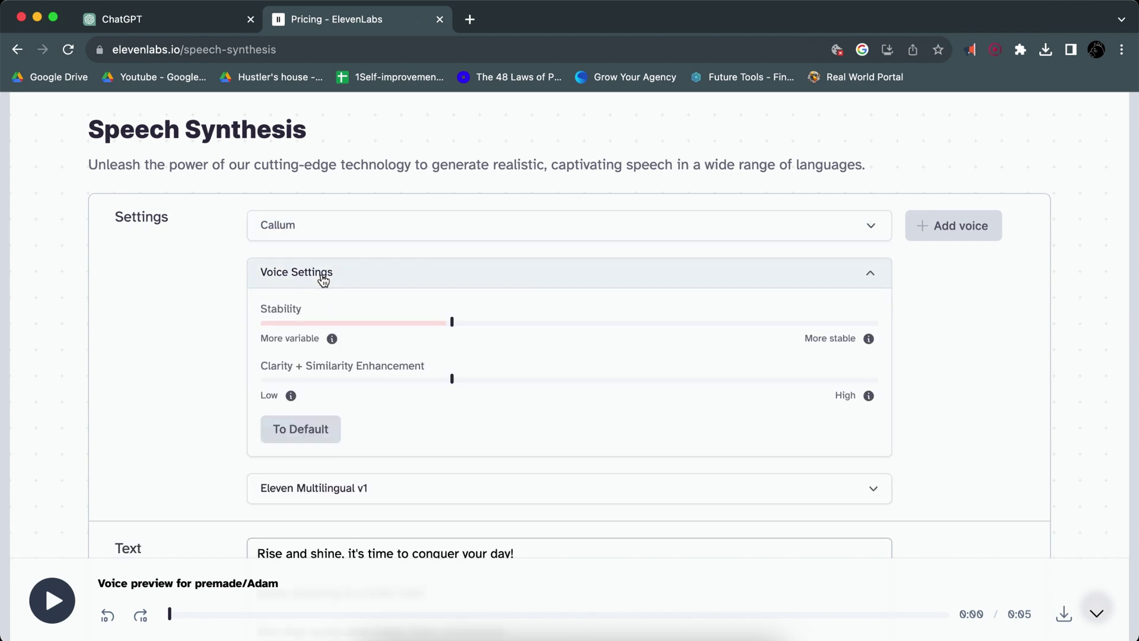
pyautogui.moveTo(453, 326); pyautogui.dragTo(476, 325)
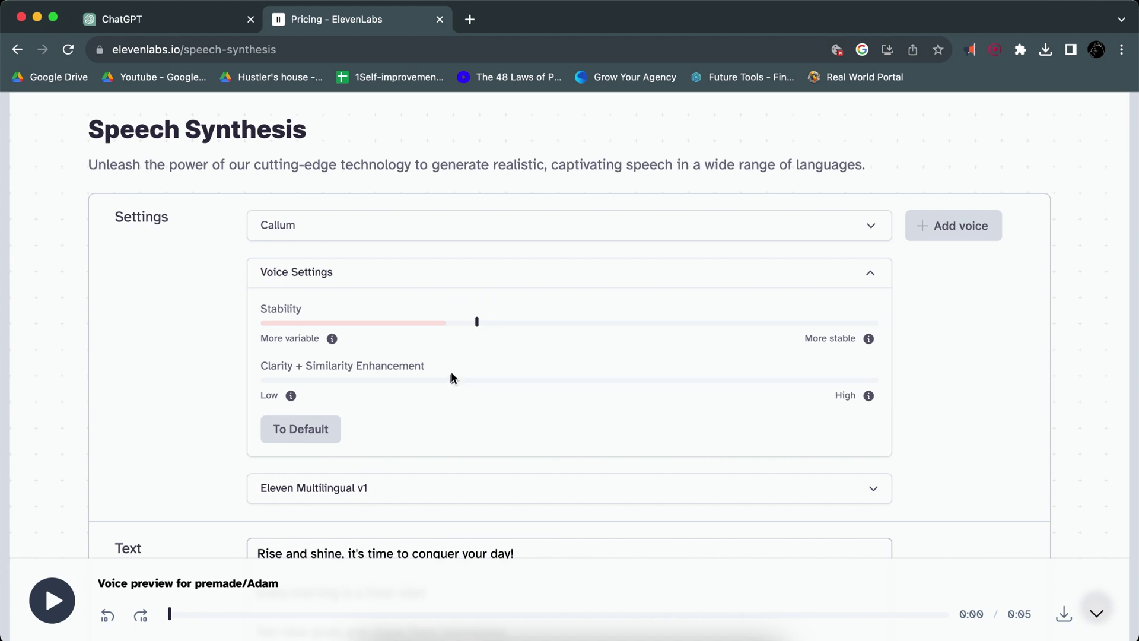
pyautogui.moveTo(452, 380); pyautogui.dragTo(255, 300)
pyautogui.scroll(-5, 468, 402)
pyautogui.press('BackSpace')
# - Copy the opening TTS line from ChatGPT into ElevenLabs, generate it with Callum, and play it back
pyautogui.click(189, 26)
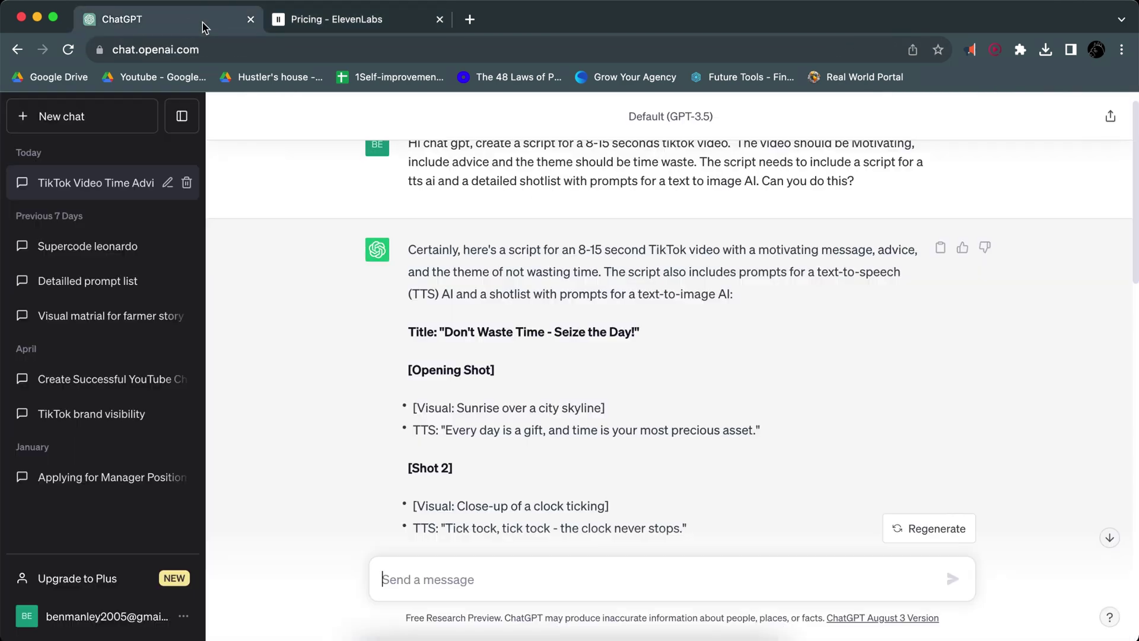
pyautogui.scroll(-3, 561, 394)
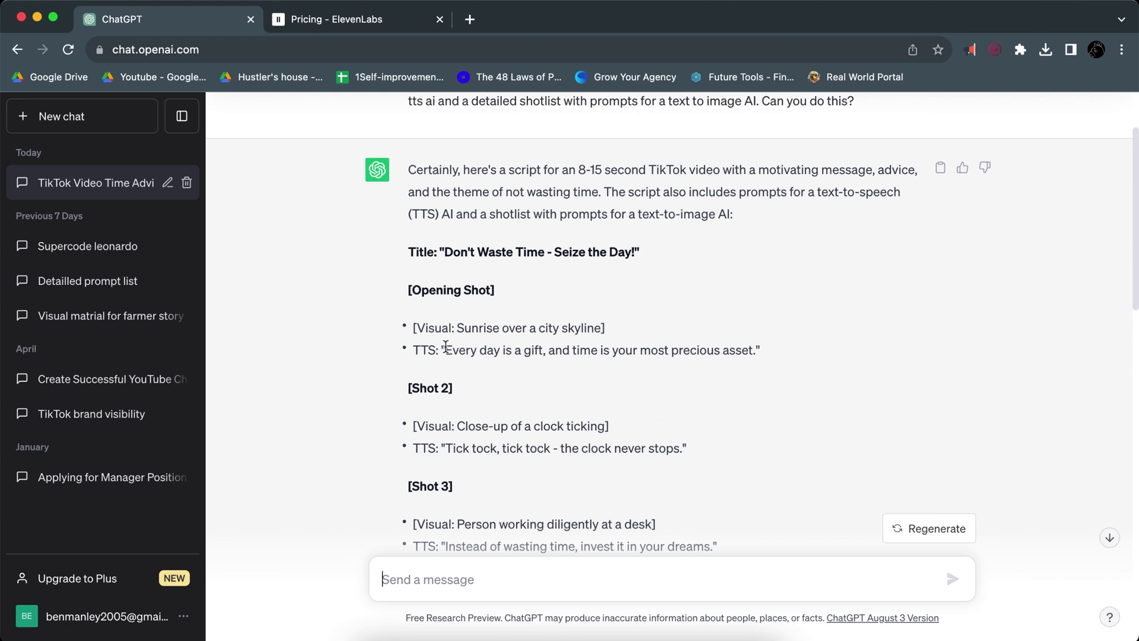
pyautogui.moveTo(446, 349); pyautogui.dragTo(757, 348)
pyautogui.hotkey('ctrl', 'c')
pyautogui.click(416, 28)
pyautogui.click(385, 293)
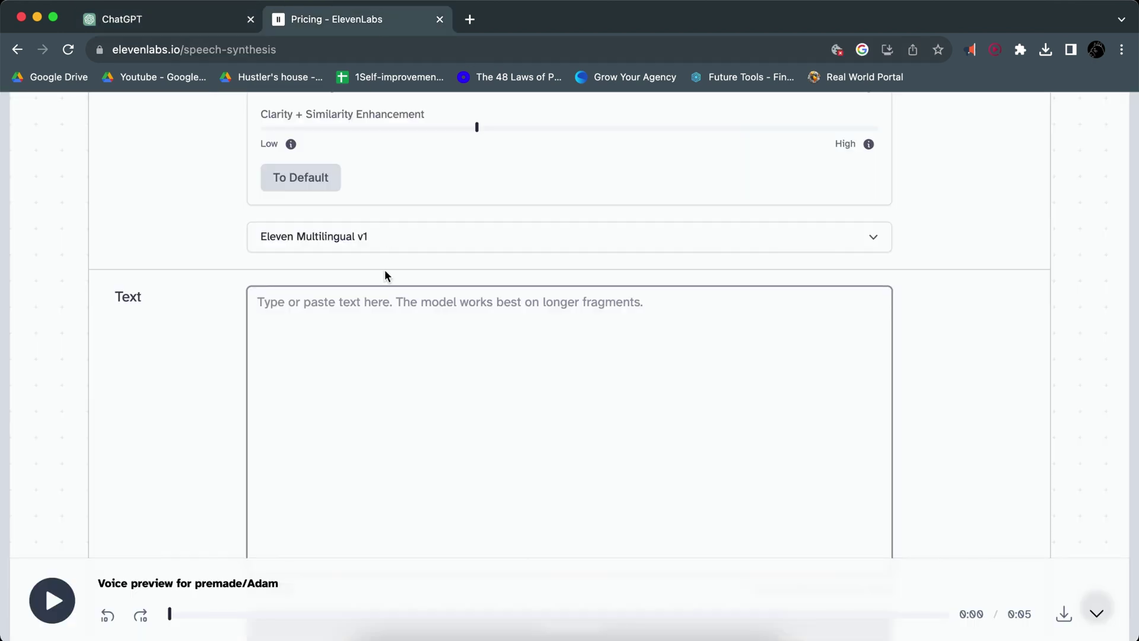
pyautogui.hotkey('ctrl', 'v')
pyautogui.scroll(-3, 397, 404)
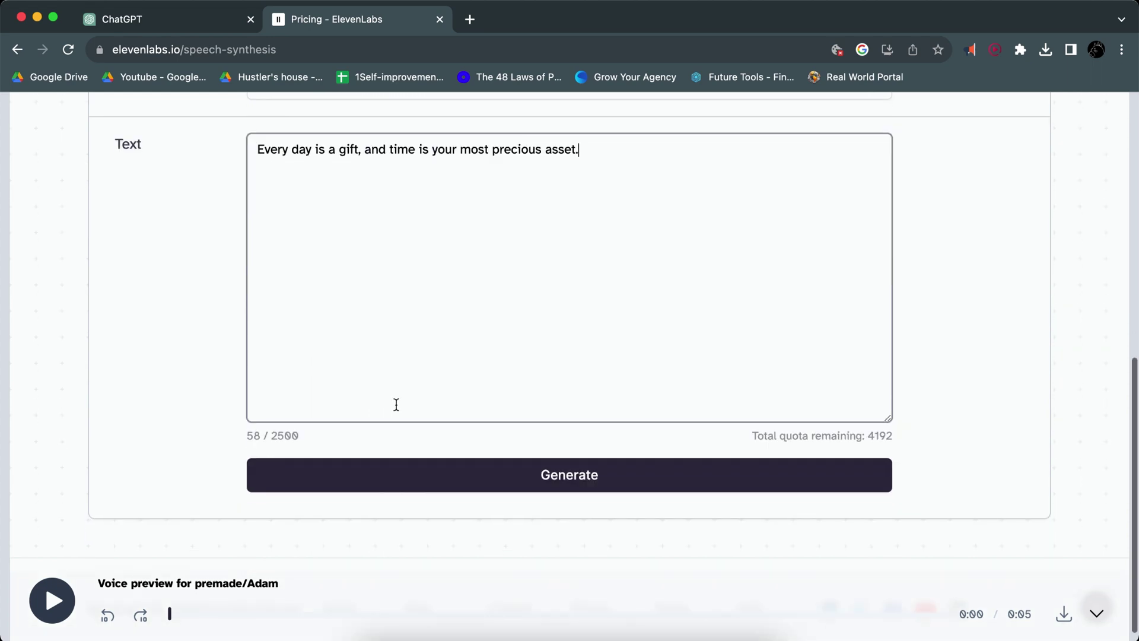
pyautogui.click(442, 474)
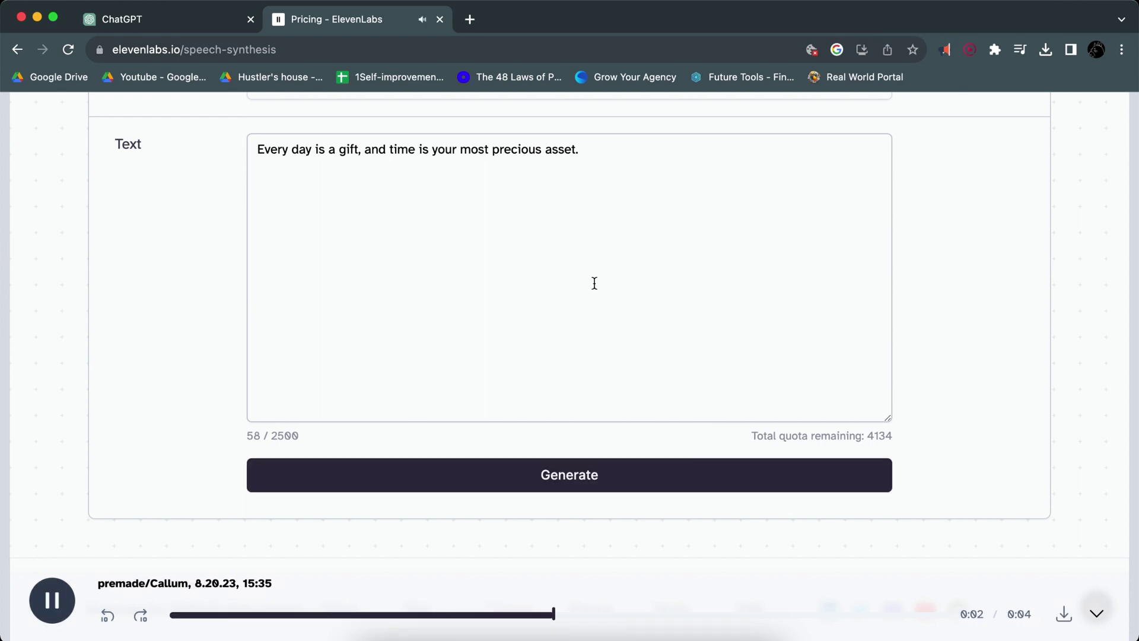
pyautogui.click(48, 600)
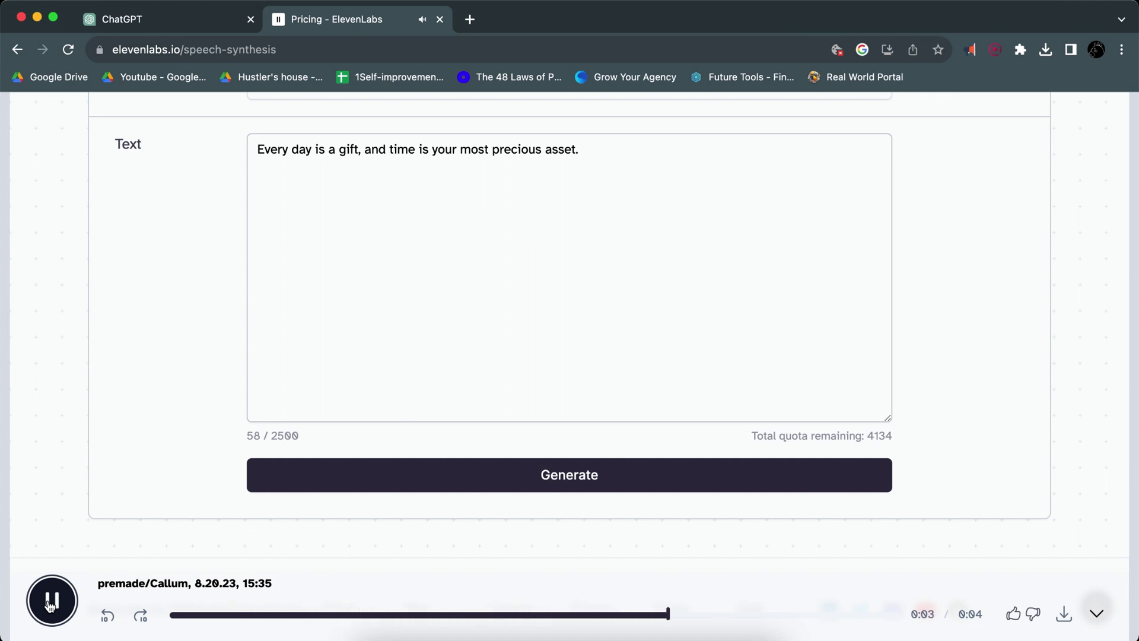
# - Generate the opening line with the Josh voice
pyautogui.scroll(5, 257, 264)
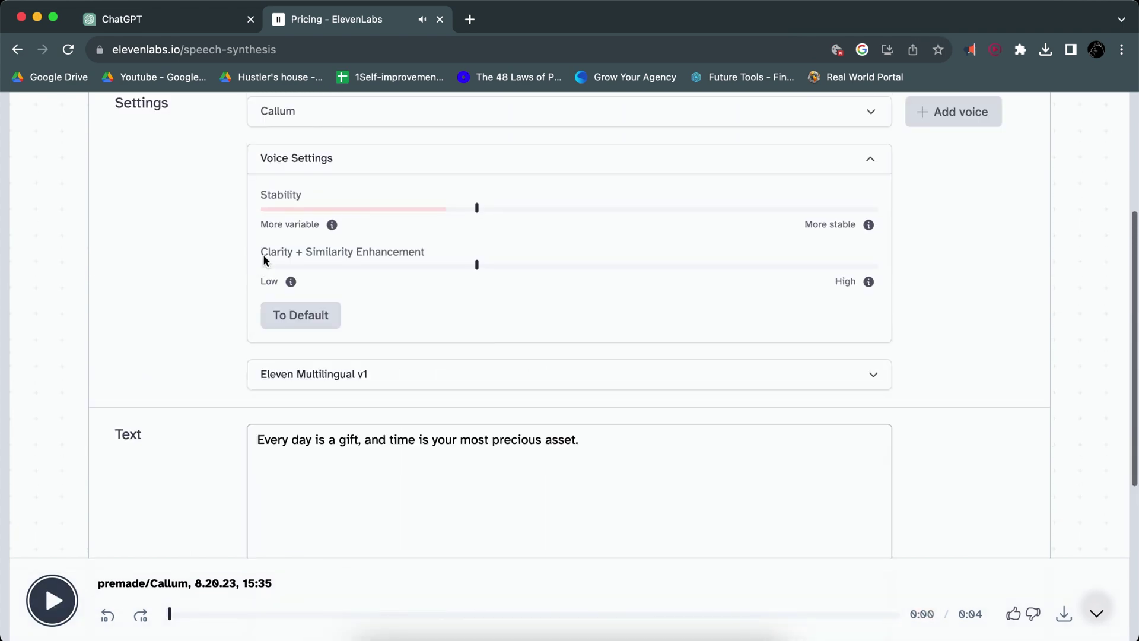
pyautogui.scroll(1, 349, 126)
pyautogui.click(332, 157)
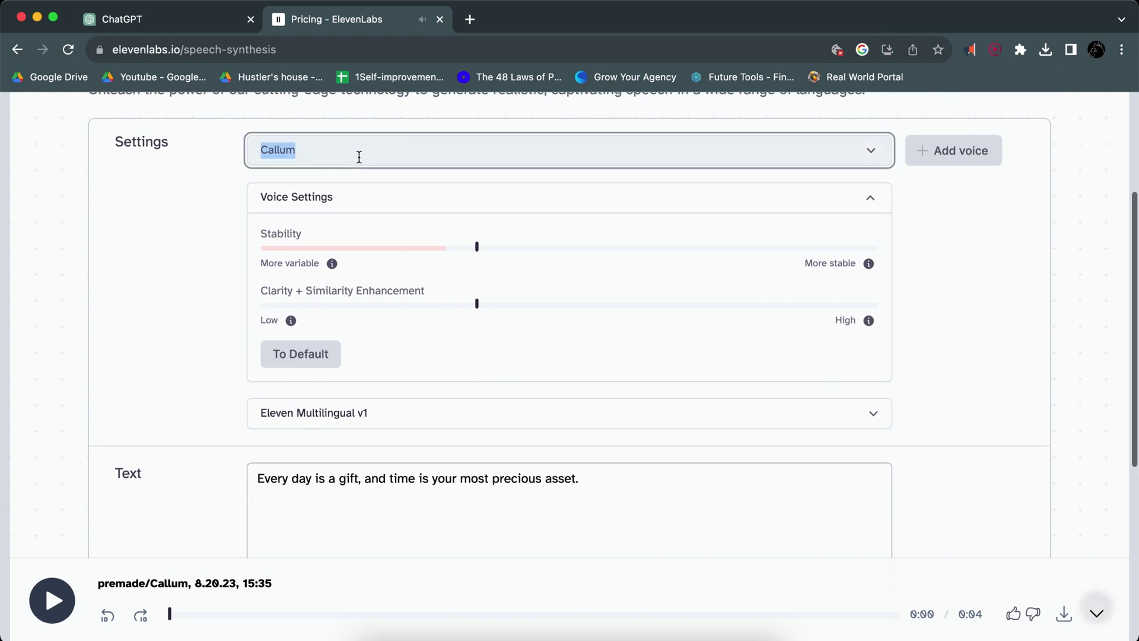
pyautogui.click(511, 151)
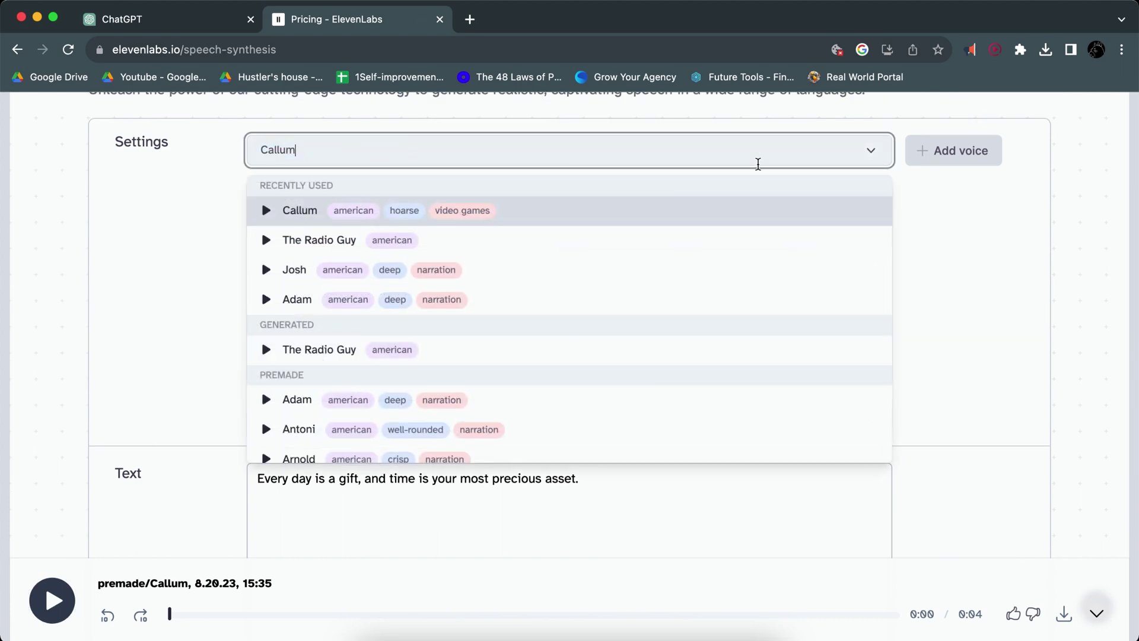
pyautogui.click(261, 270)
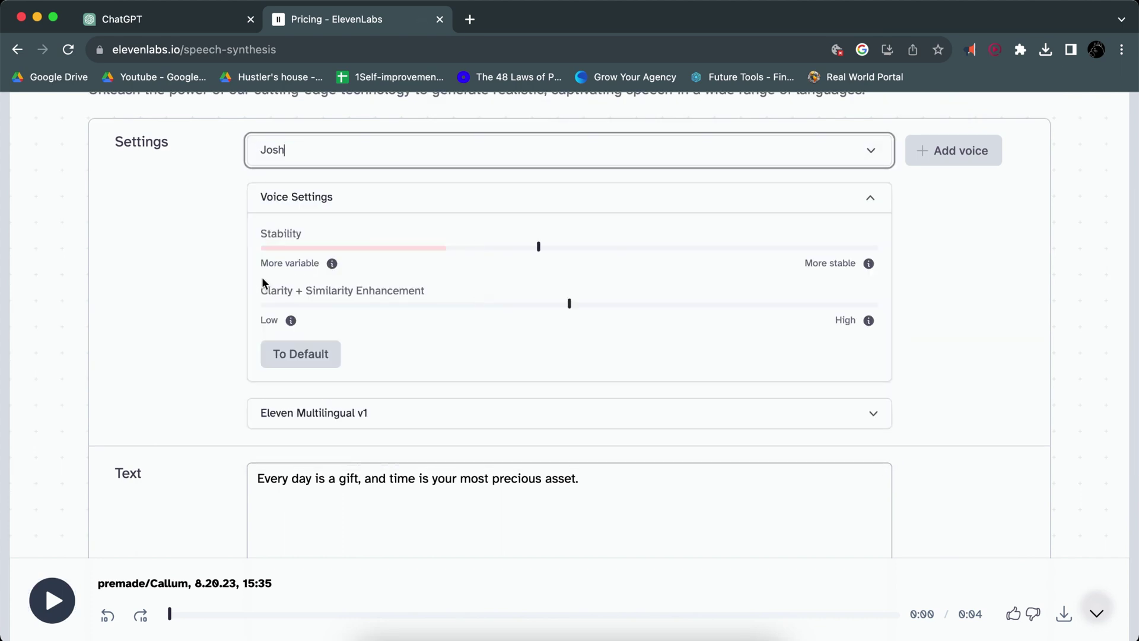
pyautogui.scroll(-5, 279, 441)
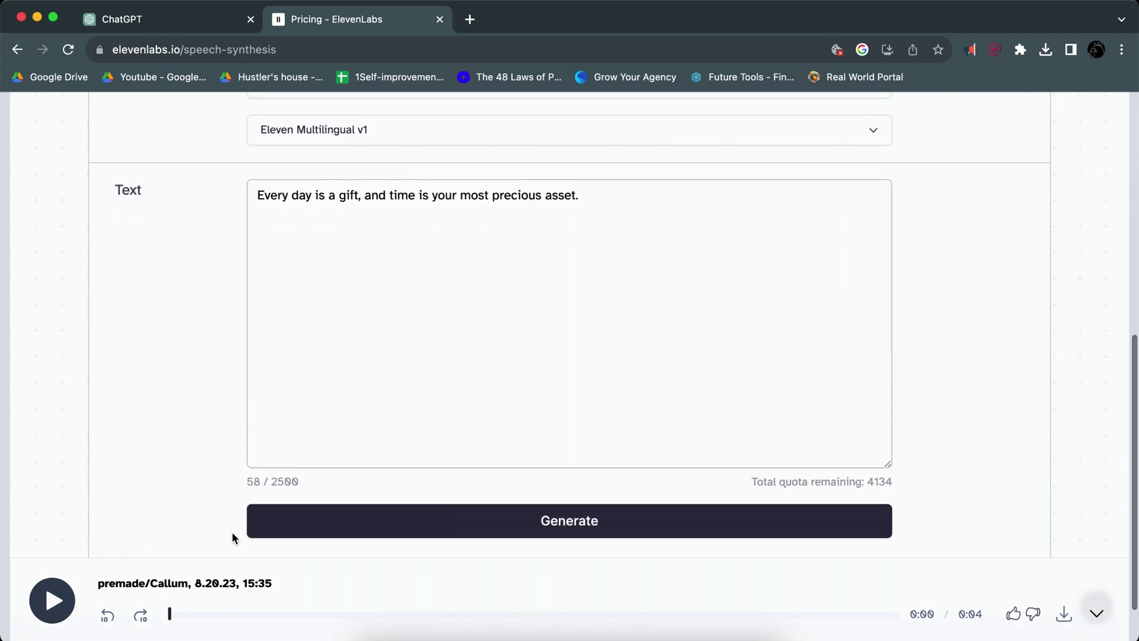
pyautogui.click(300, 521)
pyautogui.scroll(-2, 300, 522)
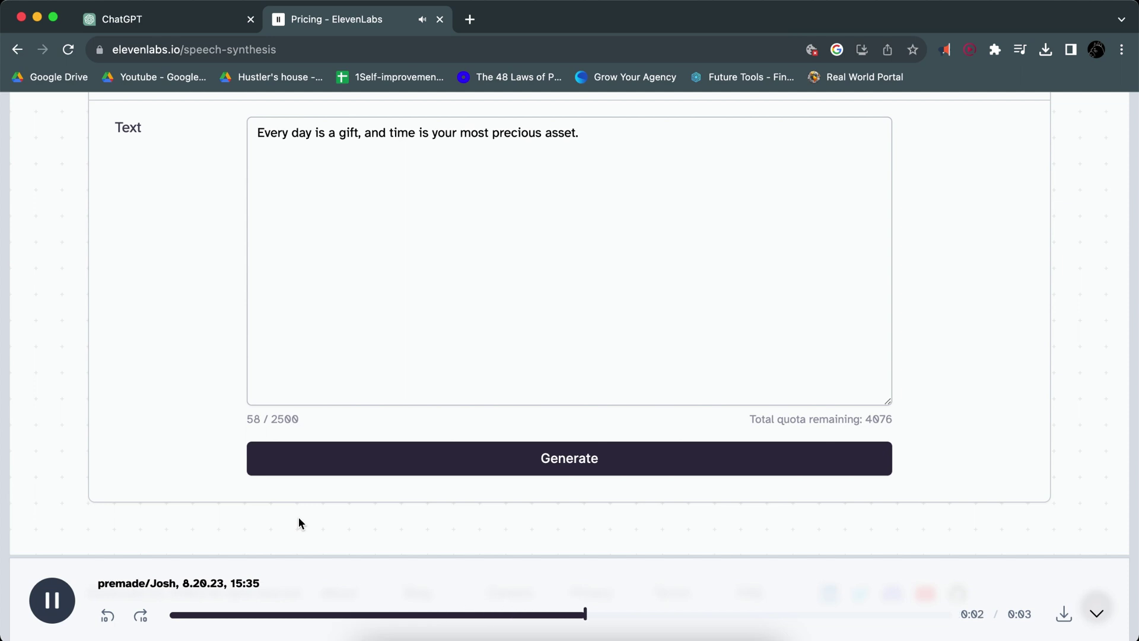
pyautogui.scroll(10, 297, 522)
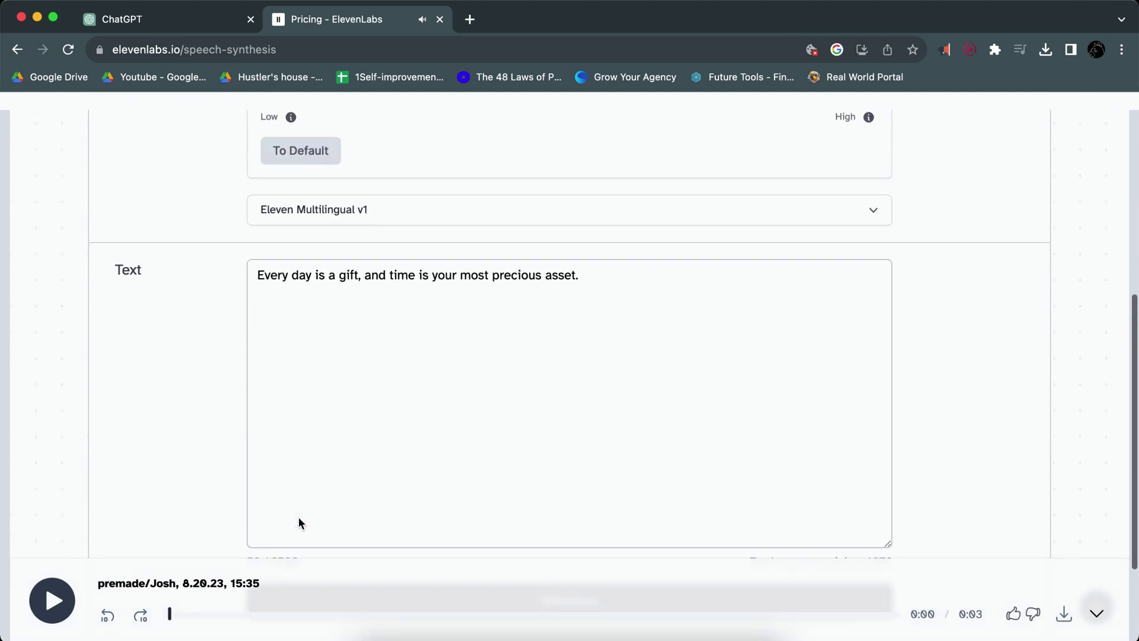
pyautogui.scroll(-4, 298, 519)
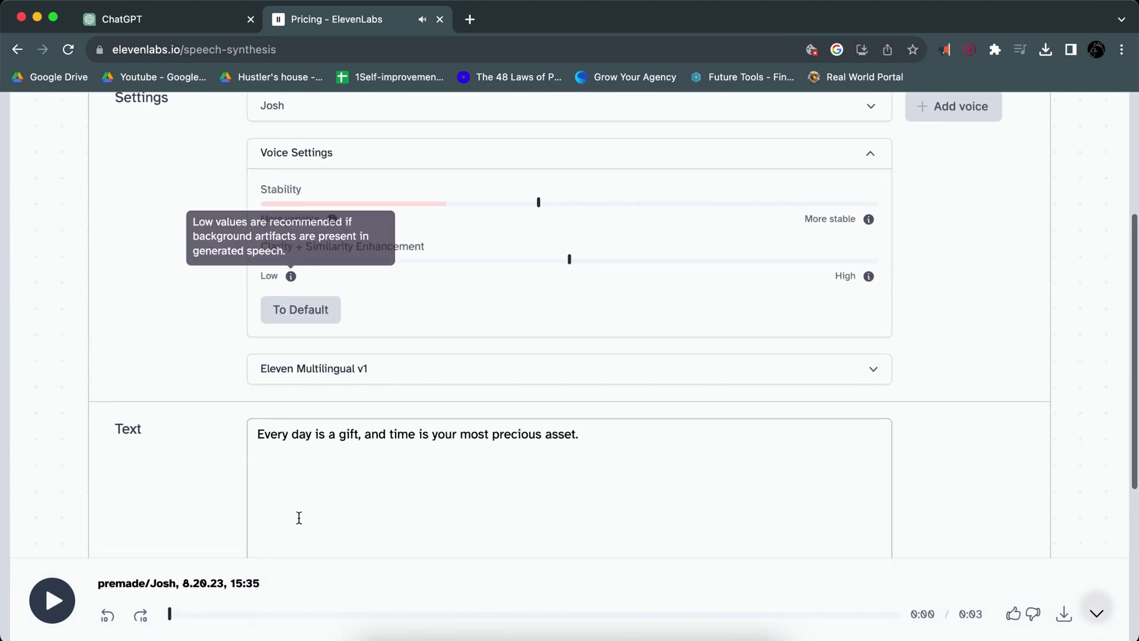
# - Switch to The Radio Guy voice and generate the opening line again
pyautogui.click(359, 109)
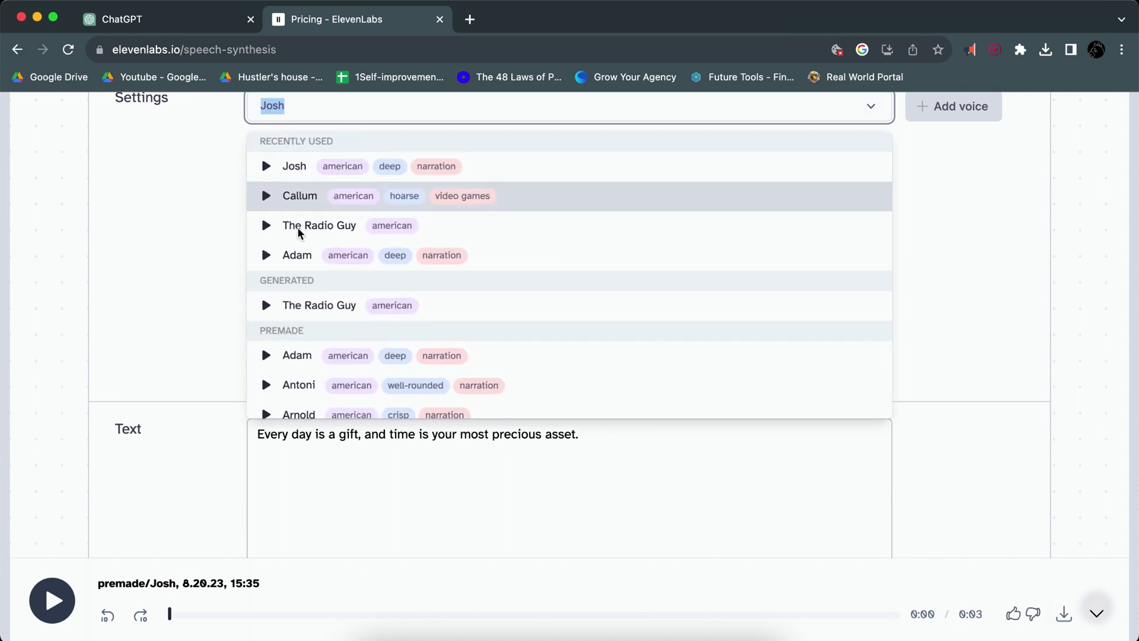
pyautogui.click(299, 232)
pyautogui.scroll(-5, 203, 543)
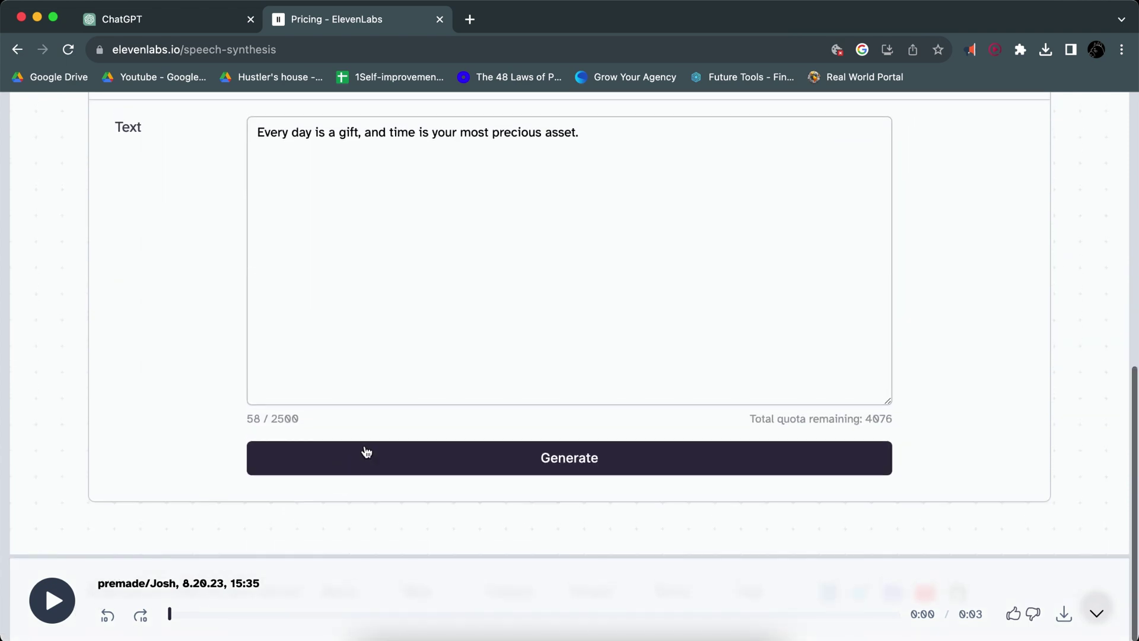
pyautogui.click(352, 469)
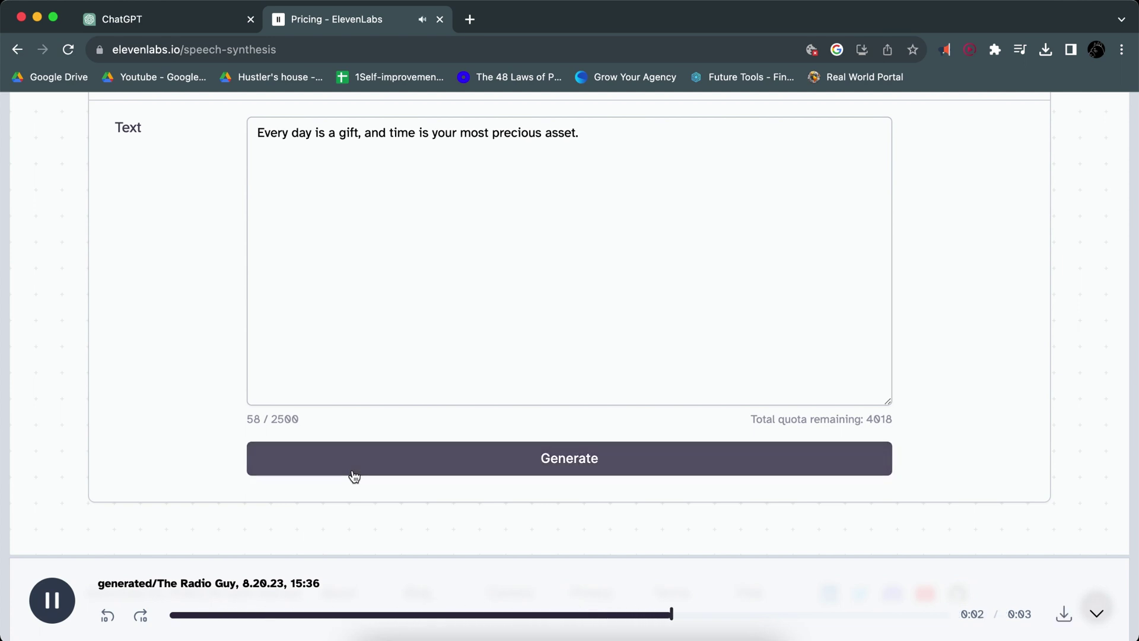
# - Lower Clarity + Similarity to 40% and regenerate The Radio Guy narration
pyautogui.scroll(5, 354, 475)
pyautogui.click(508, 404)
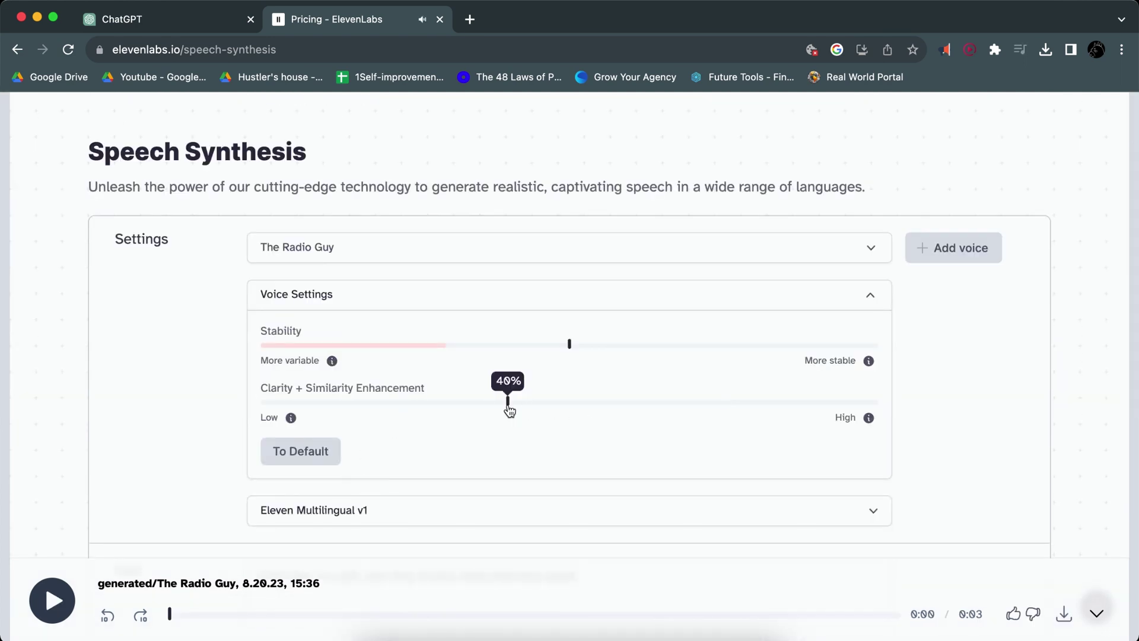
pyautogui.scroll(-10, 509, 409)
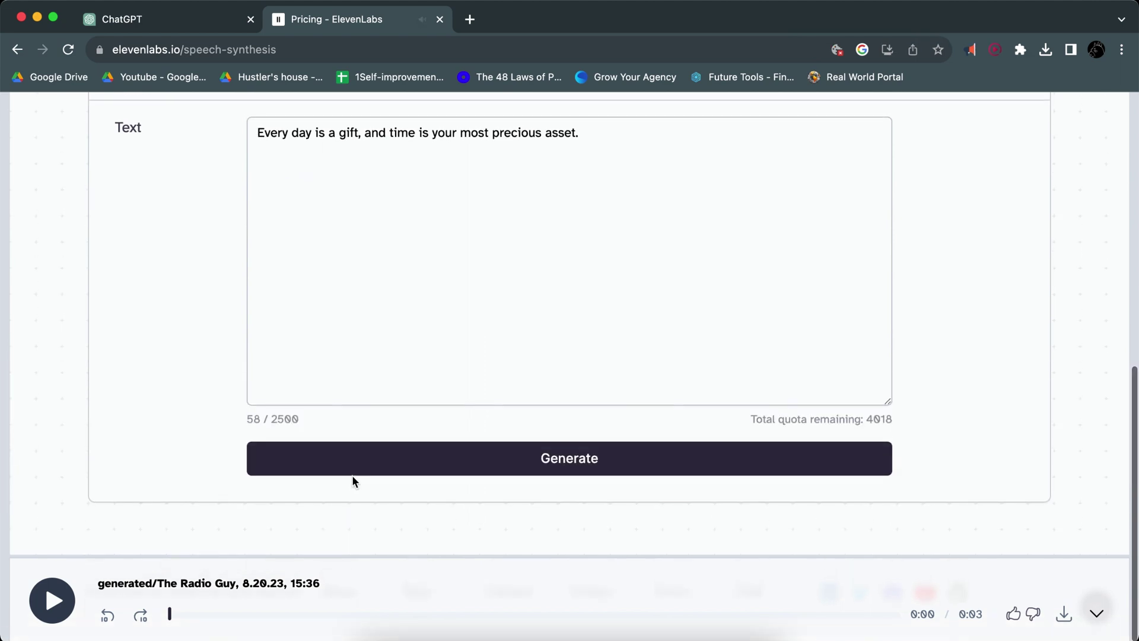
pyautogui.click(358, 467)
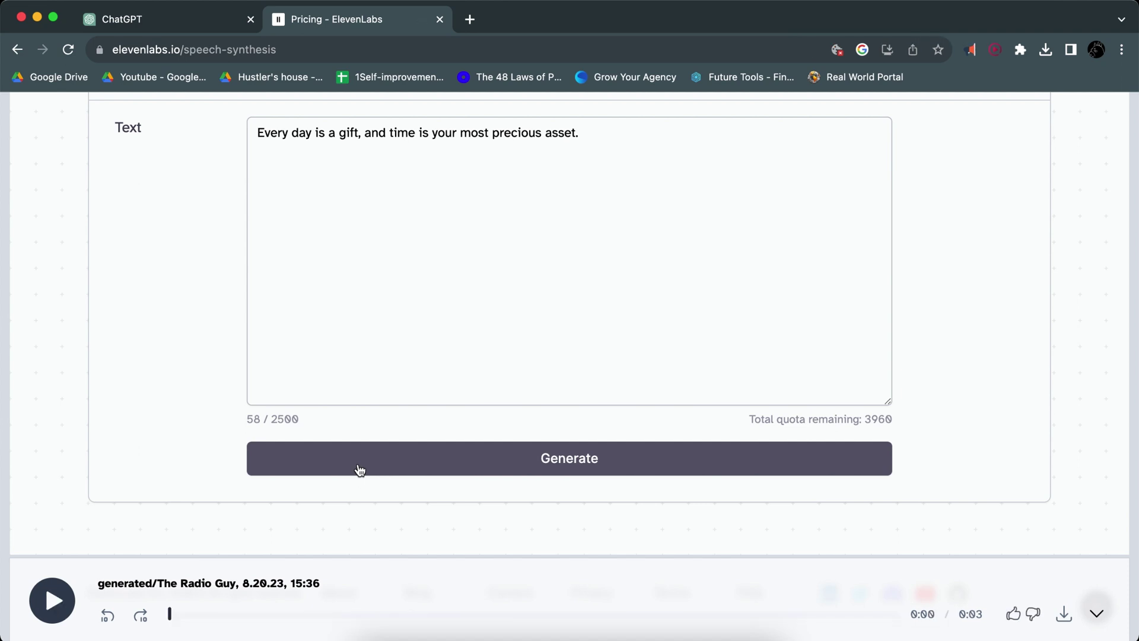
# - Copy the 'Tick tock' narration line from the ChatGPT script and return to ElevenLabs
pyautogui.scroll(2, 425, 255)
pyautogui.click(170, 22)
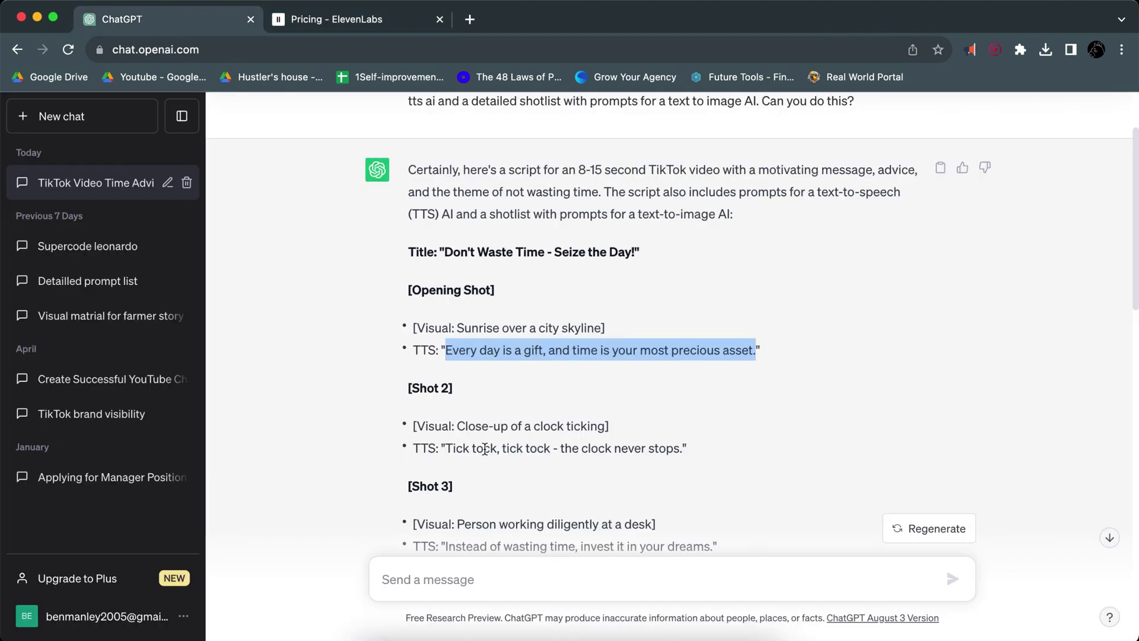
pyautogui.moveTo(442, 450); pyautogui.dragTo(685, 445)
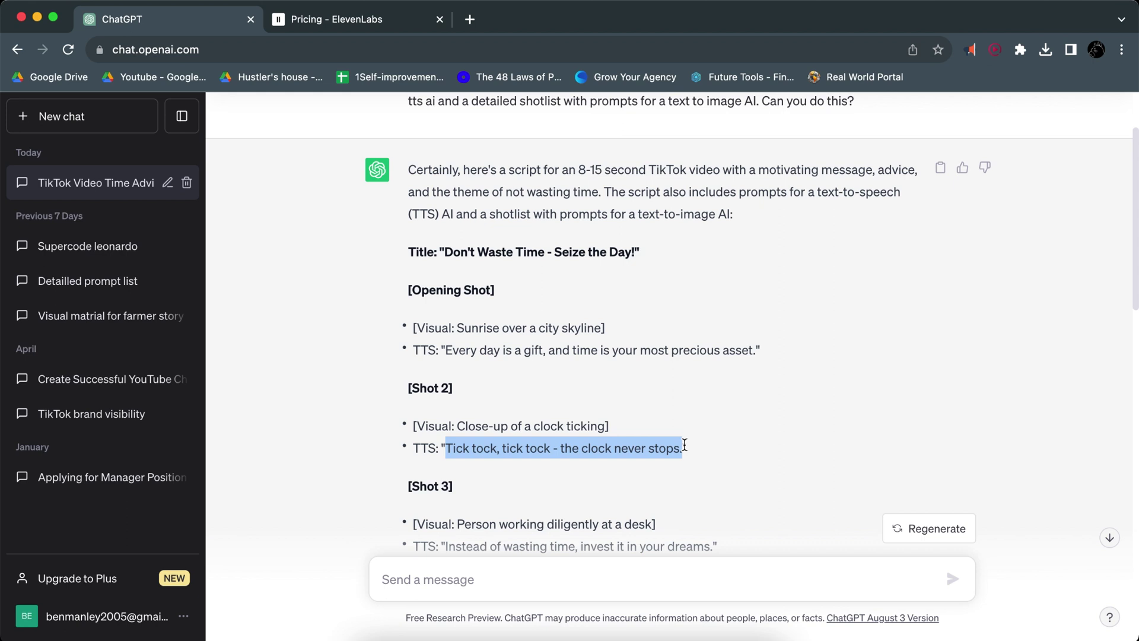
pyautogui.press('super+c')
pyautogui.hotkey('ctrl', 'Tab')
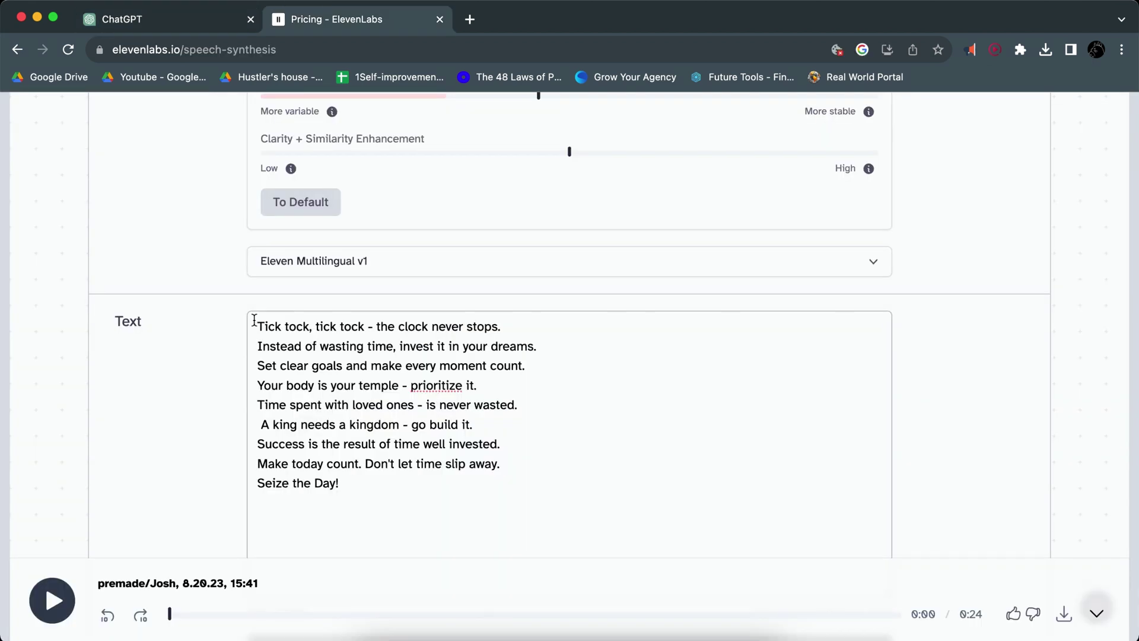
pyautogui.click(42, 614)
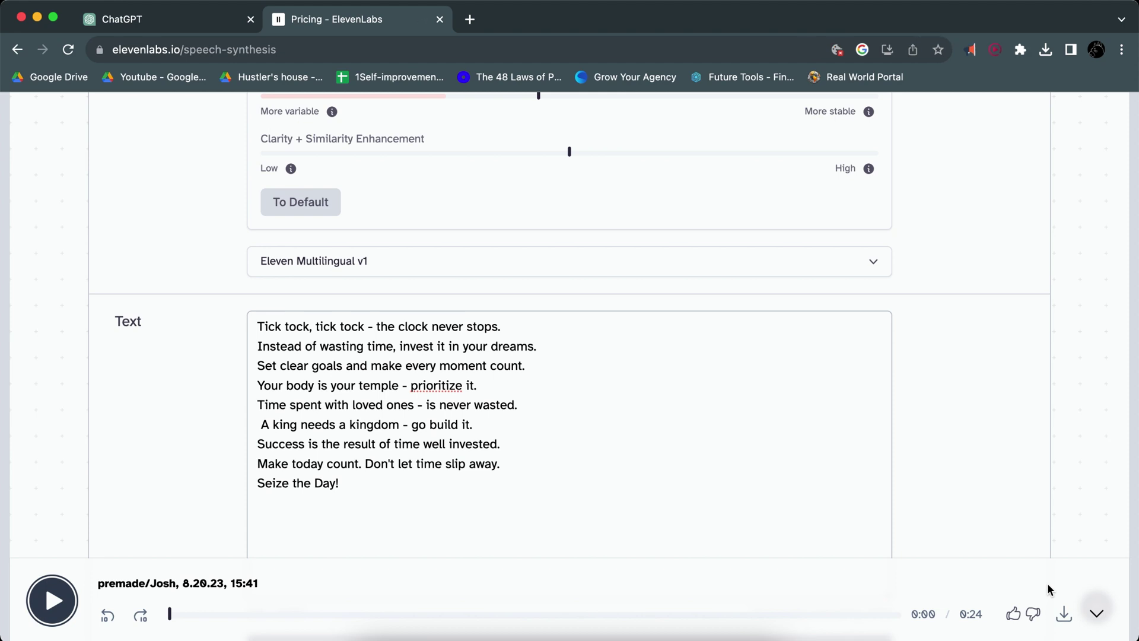
# - Download the 24-second Josh narration MP3, reveal it in Downloads, then close that folder window
pyautogui.click(1064, 617)
pyautogui.click(1046, 50)
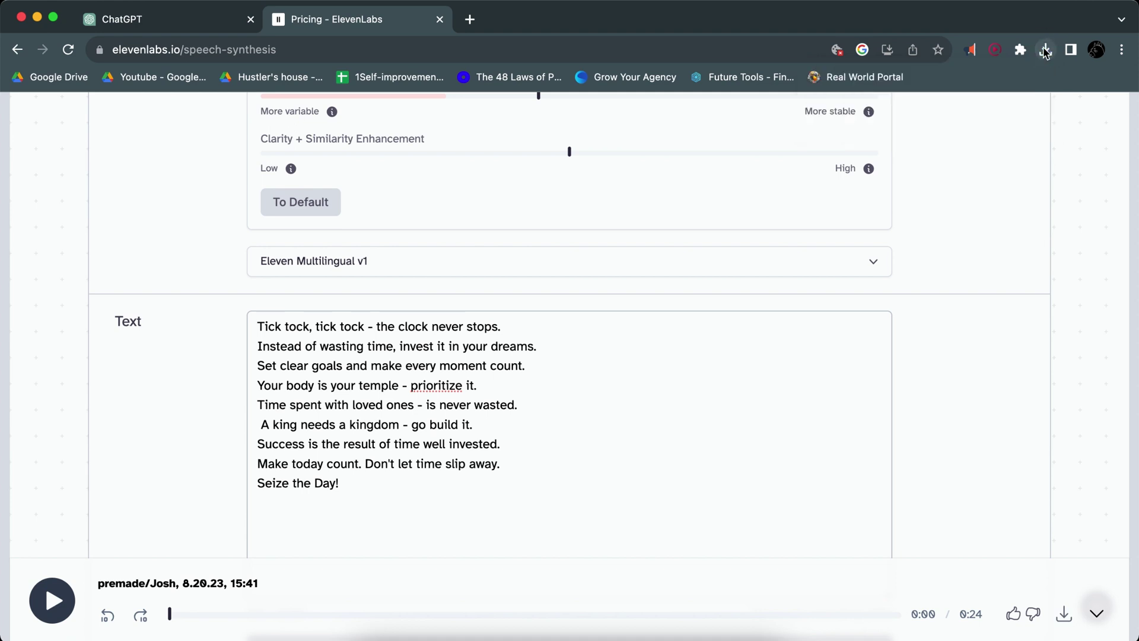
pyautogui.click(1047, 52)
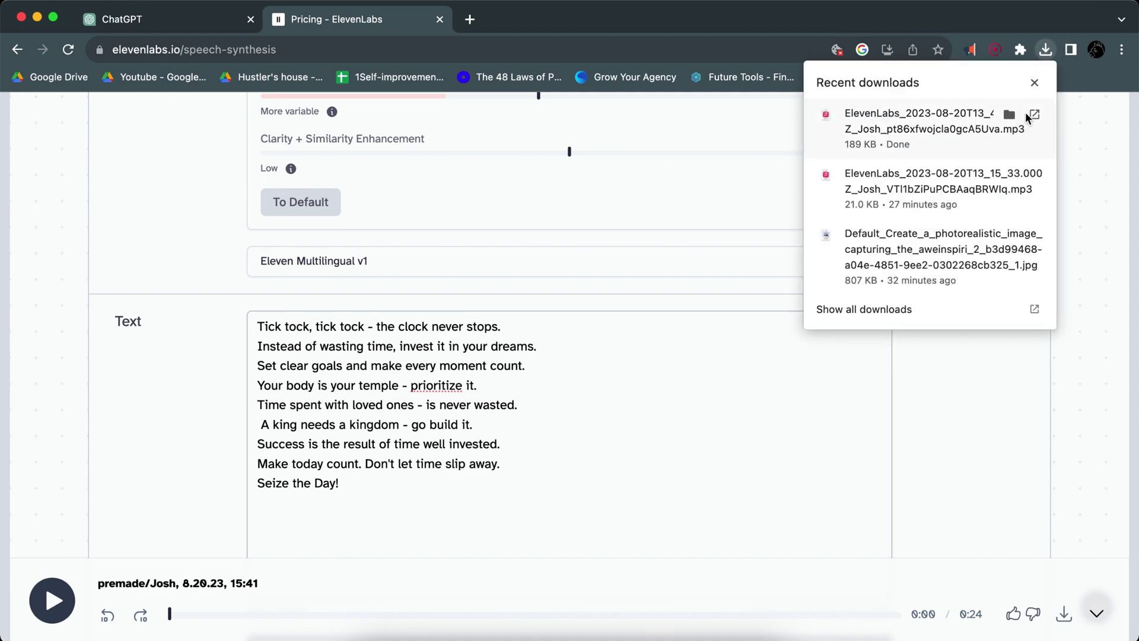
pyautogui.click(1010, 115)
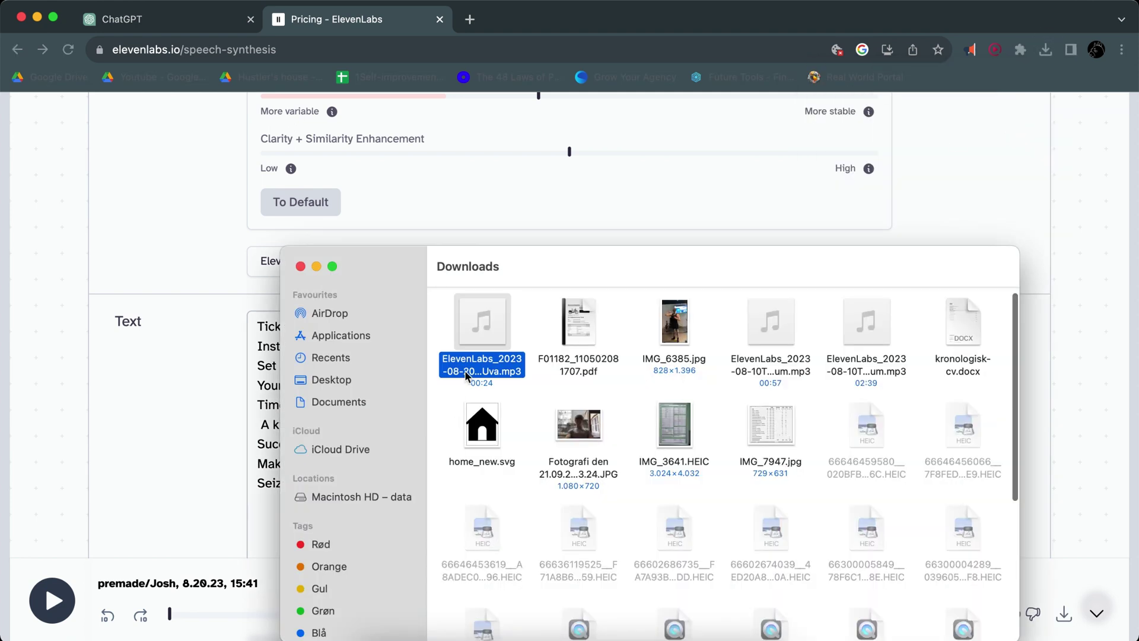
pyautogui.press('super+BackSpace')
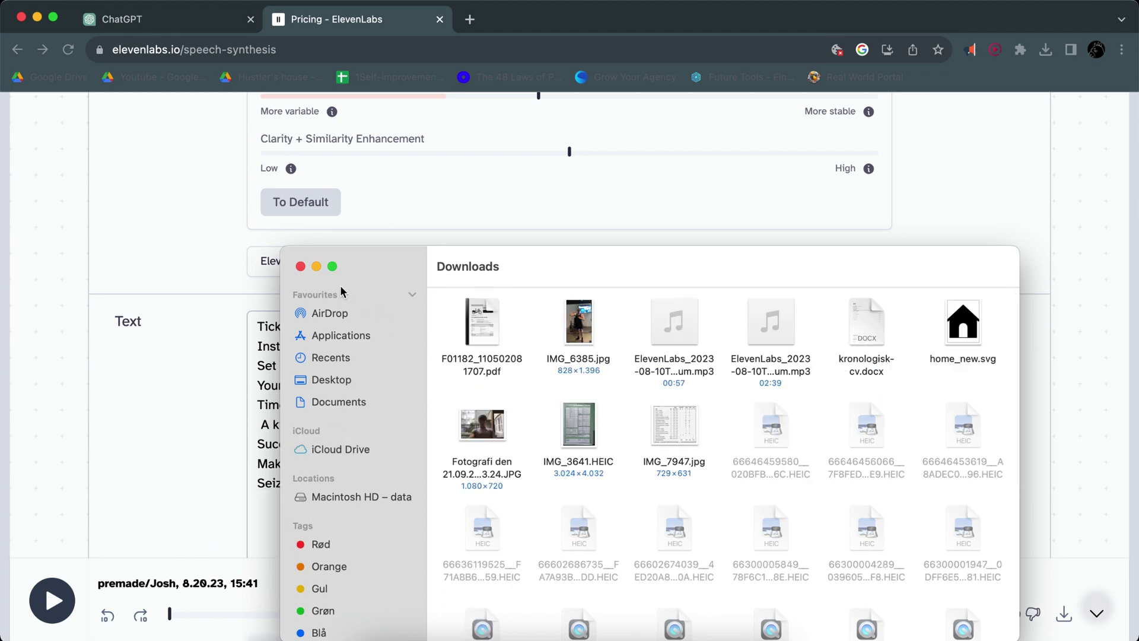
pyautogui.click(300, 267)
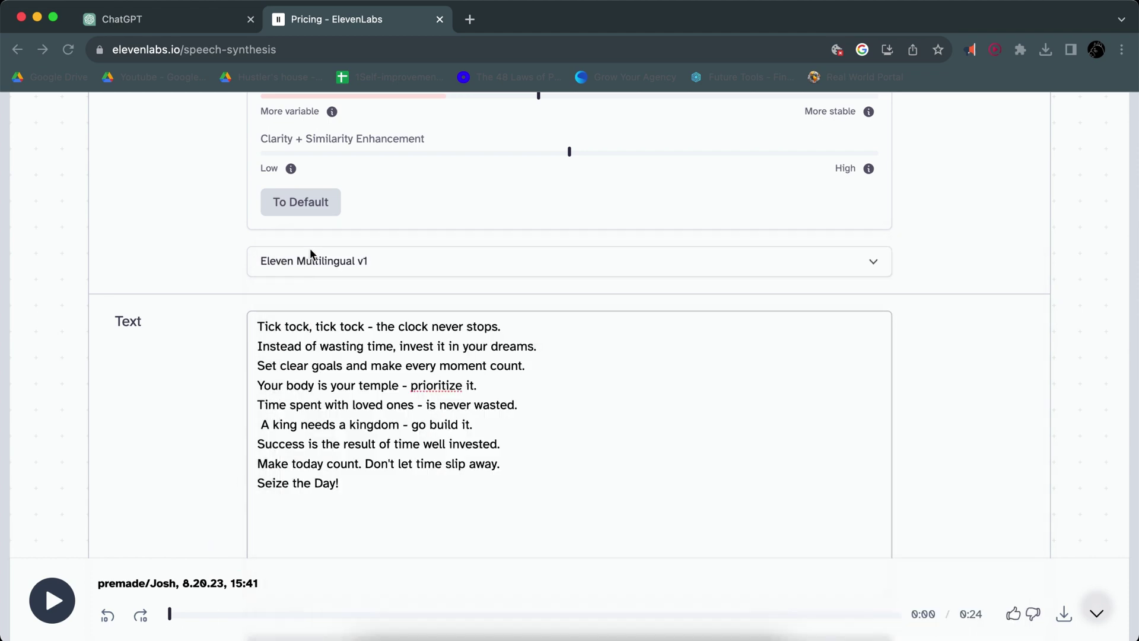
# - Close ElevenLabs, search for Leonardo AI, open its site and start creating an account
pyautogui.click(440, 19)
pyautogui.scroll(-3, 396, 410)
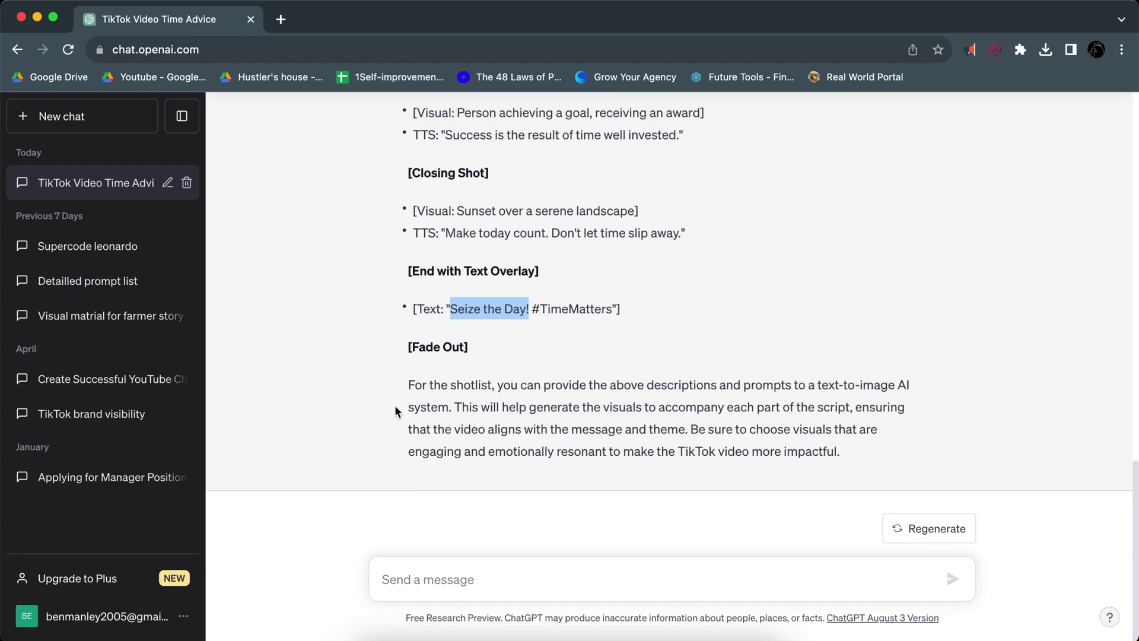
pyautogui.scroll(5, 395, 408)
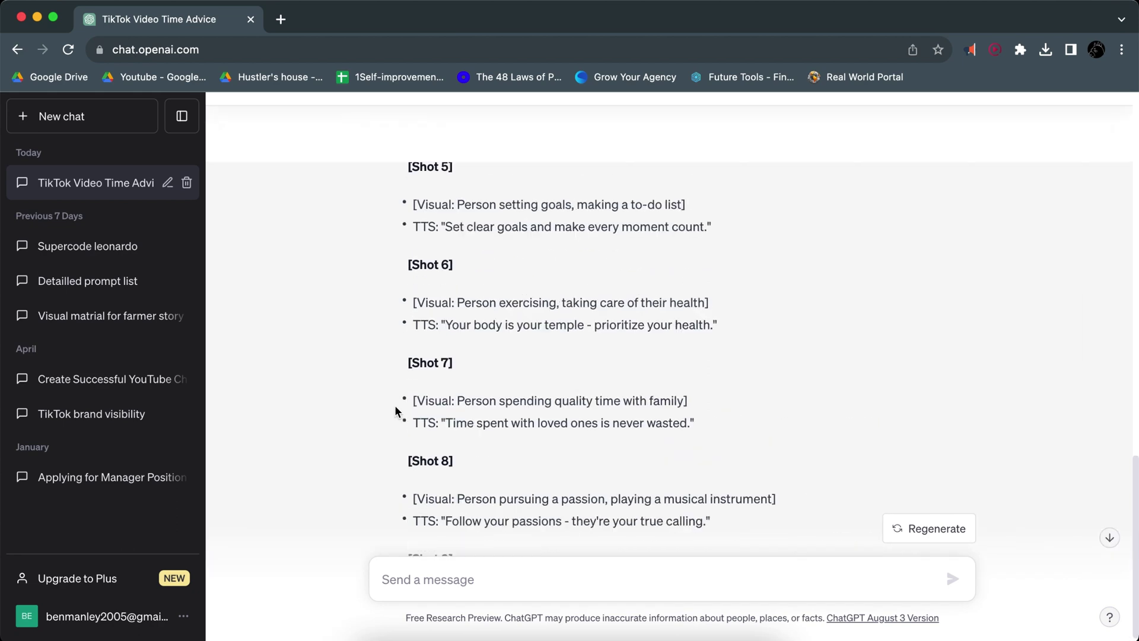
pyautogui.scroll(8, 395, 408)
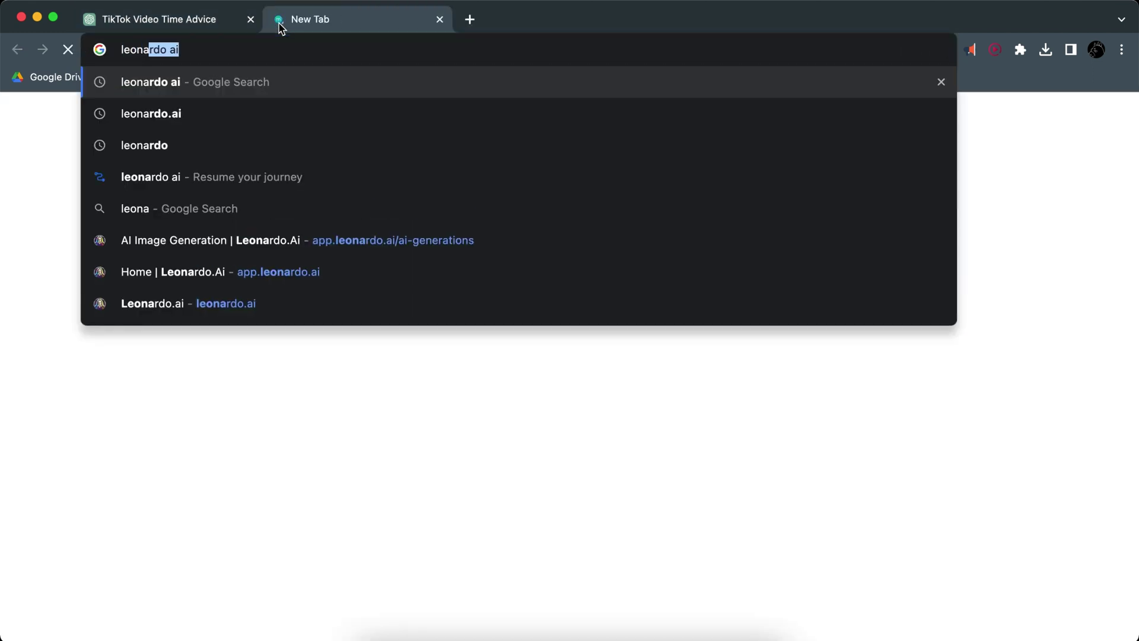
pyautogui.press('Return')
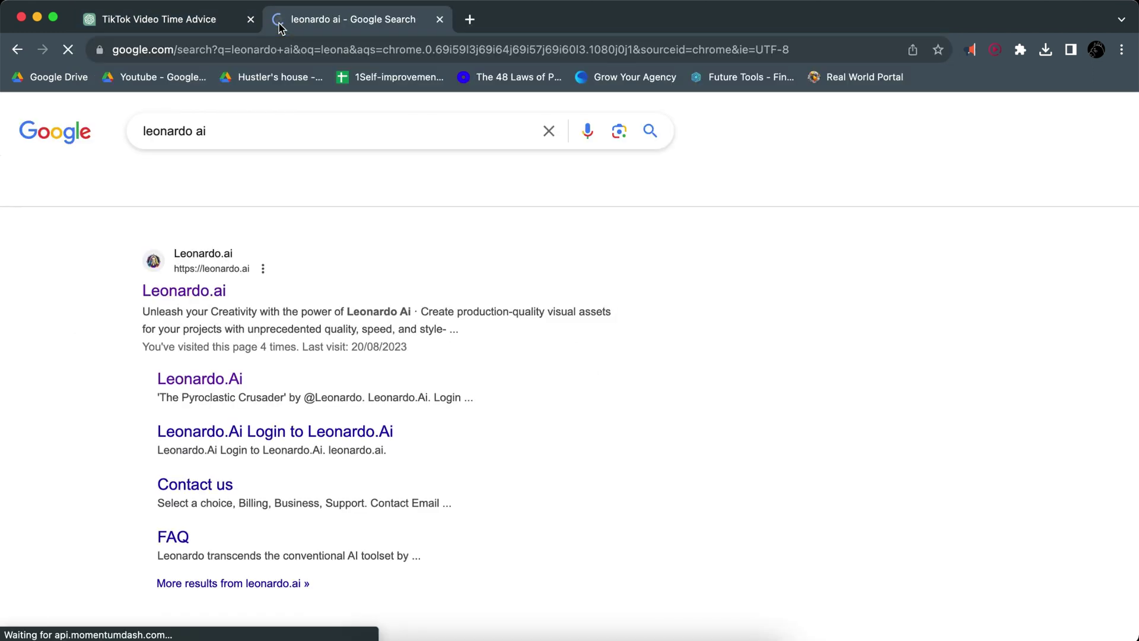
pyautogui.click(176, 300)
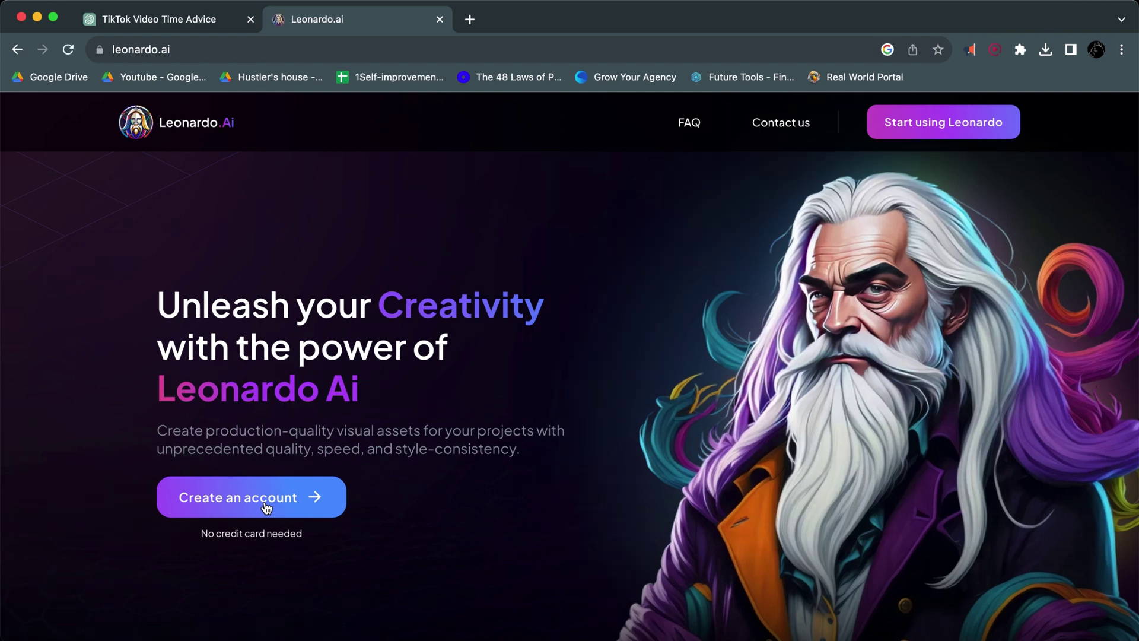
pyautogui.click(300, 501)
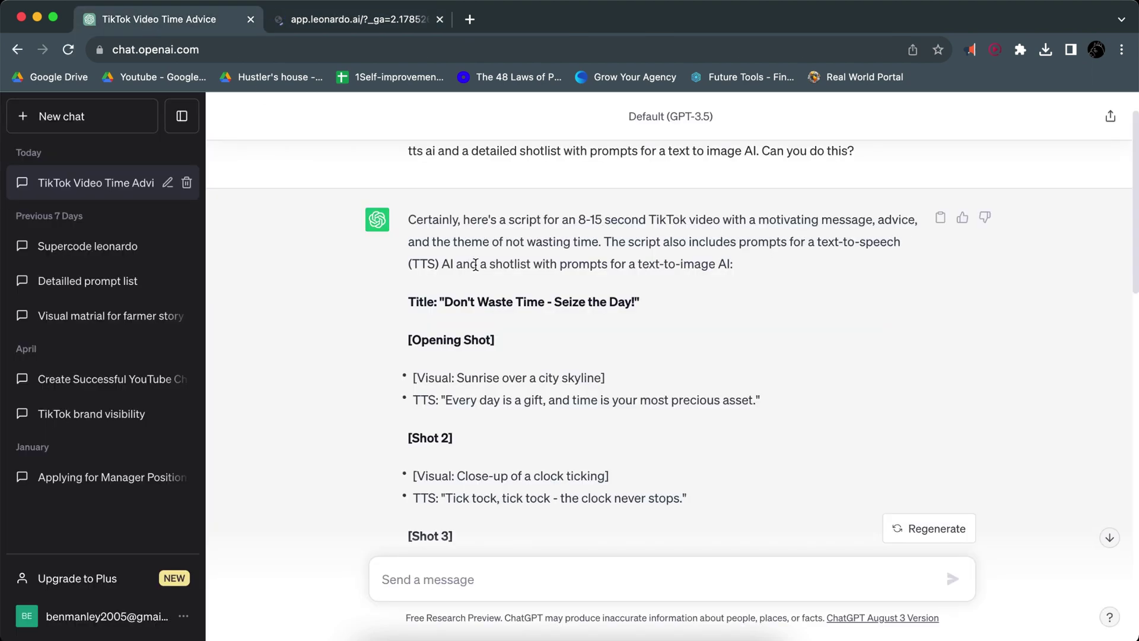
# - Select ChatGPT's 'Sunrise over a city skyline' description and open Leonardo.ai's AI Image Generation page
pyautogui.moveTo(456, 373); pyautogui.dragTo(599, 375)
pyautogui.press('super+c')
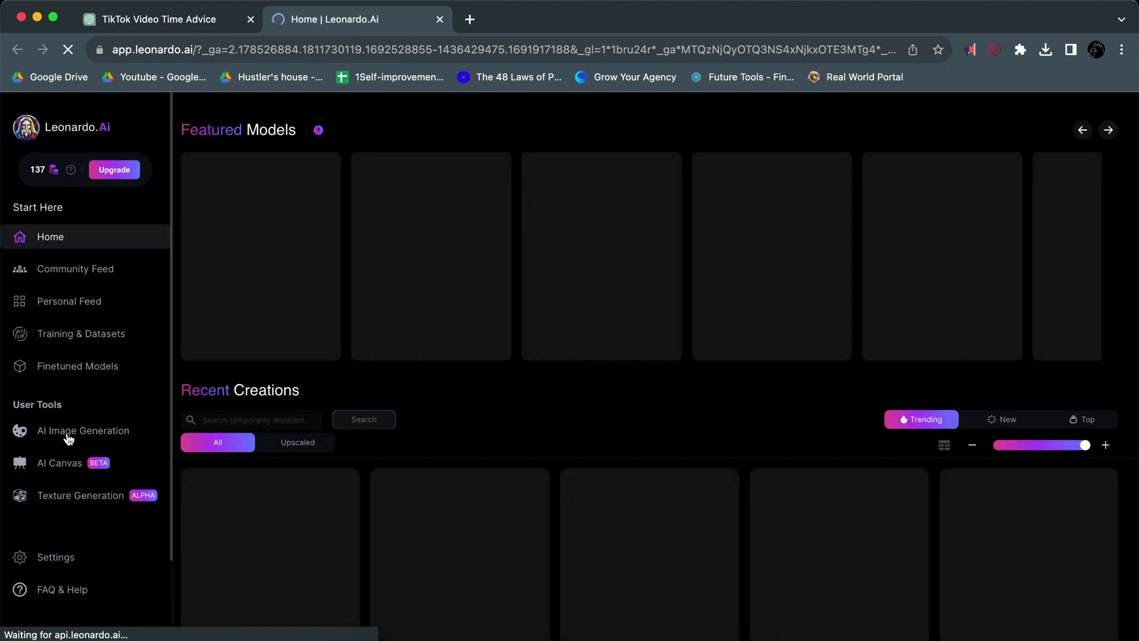
pyautogui.click(68, 438)
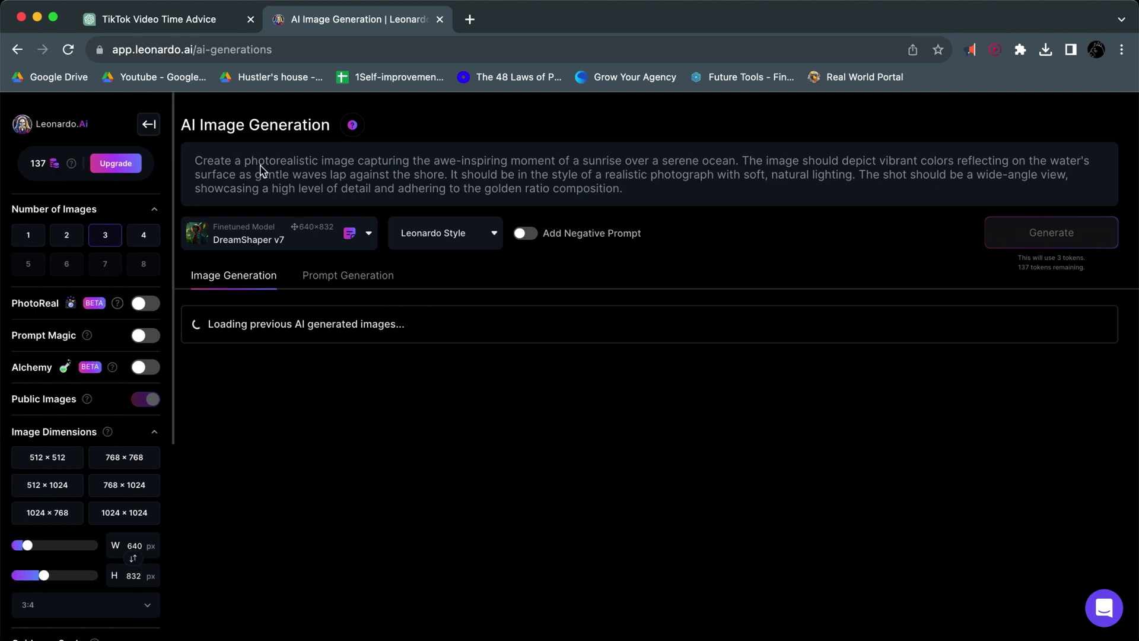
# - Replace the Leonardo.ai prompt with 'Sunrise over a city skyline' and enable the negative prompt
pyautogui.tripleClick(641, 190)
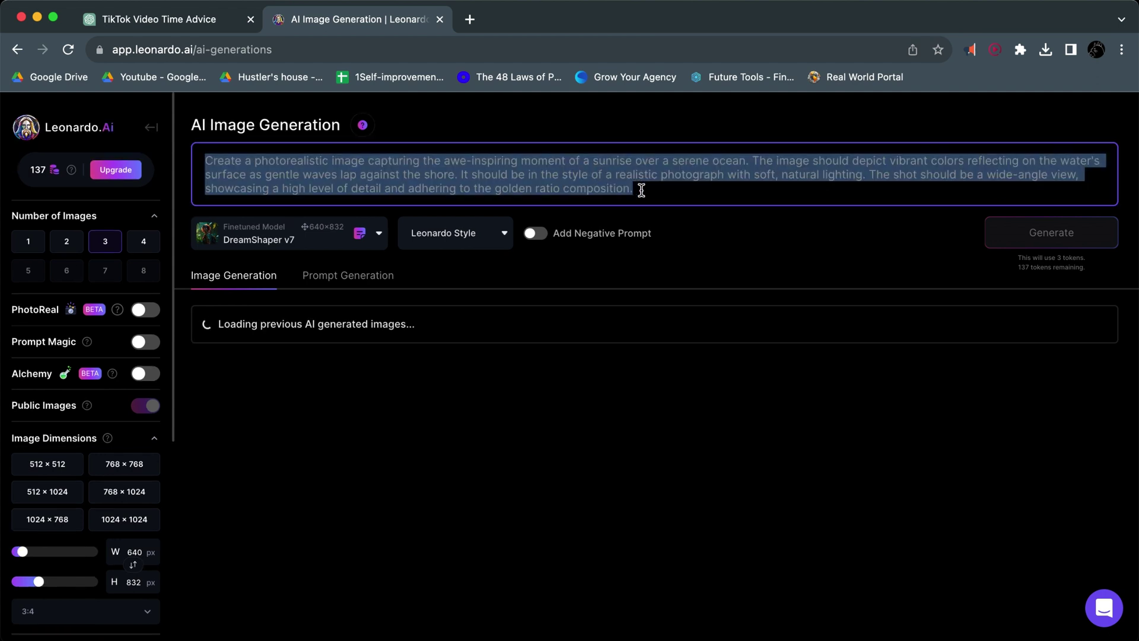
pyautogui.press('super+v')
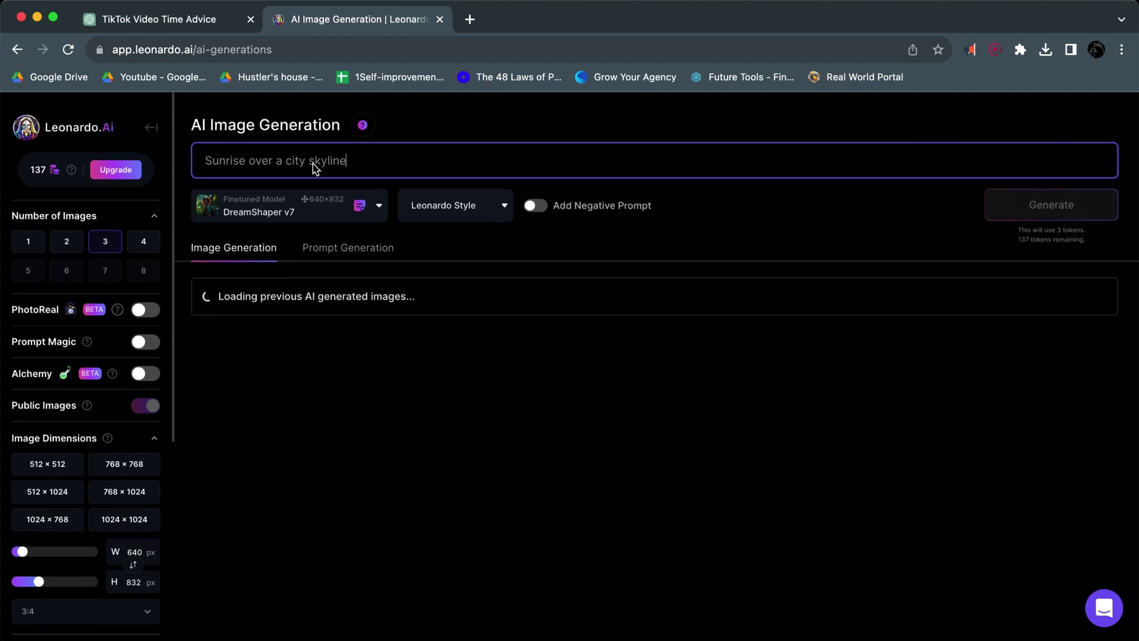
pyautogui.click(536, 206)
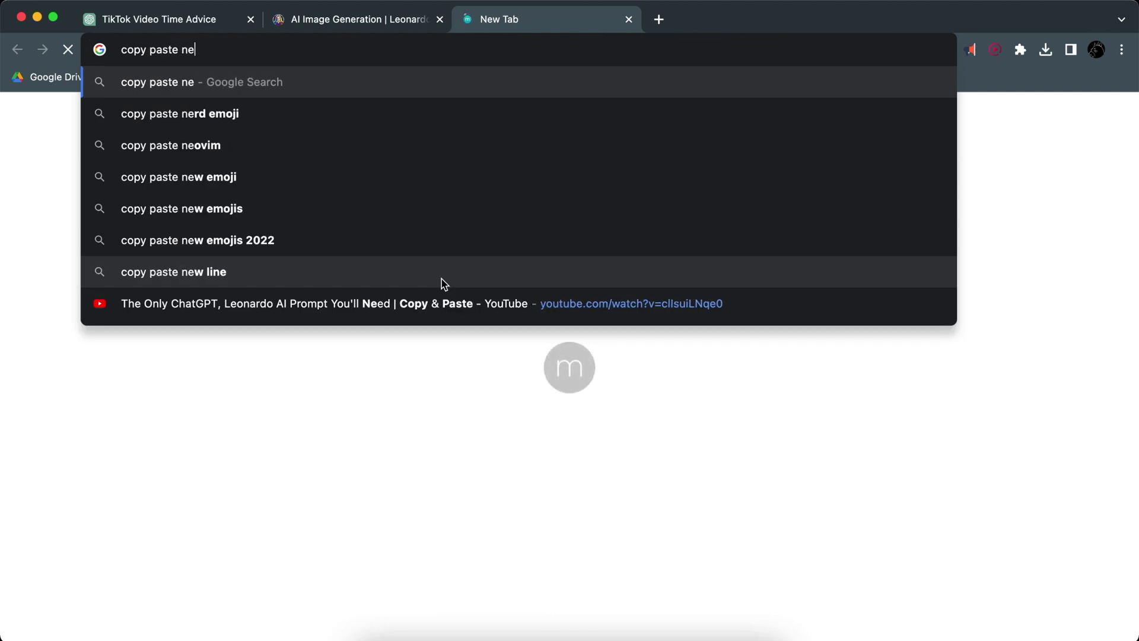
# - Search Google for 'how to copy paste negative prompt reddit leonardo ai', then close that tab
pyautogui.write('romtp')
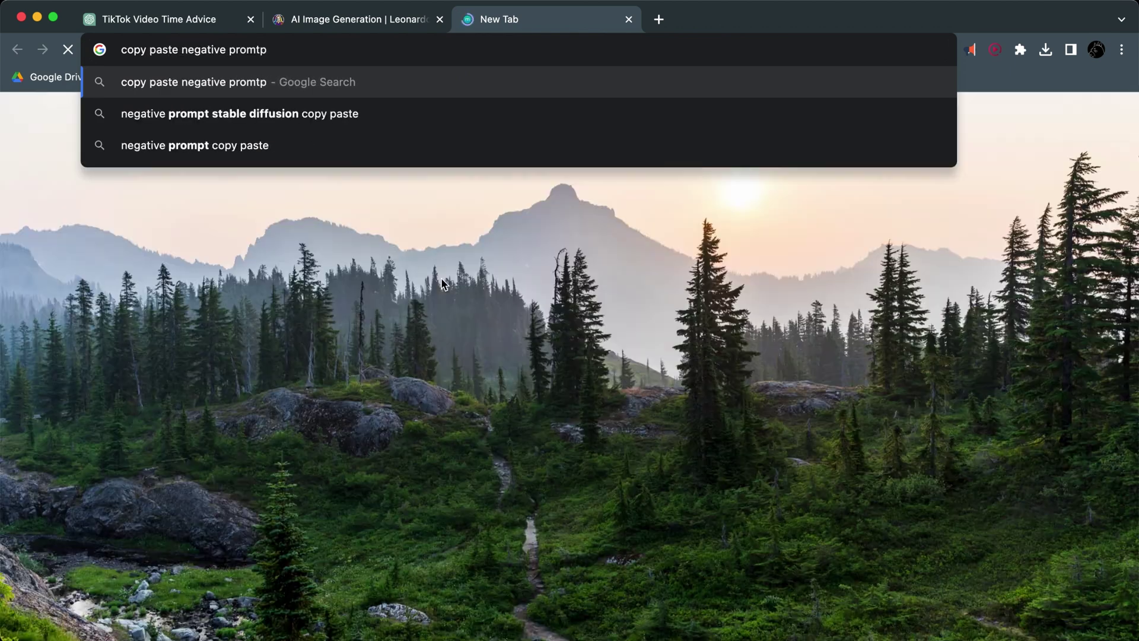
pyautogui.press('BackSpace')
pyautogui.press('BackSpace')
pyautogui.write('pt ')
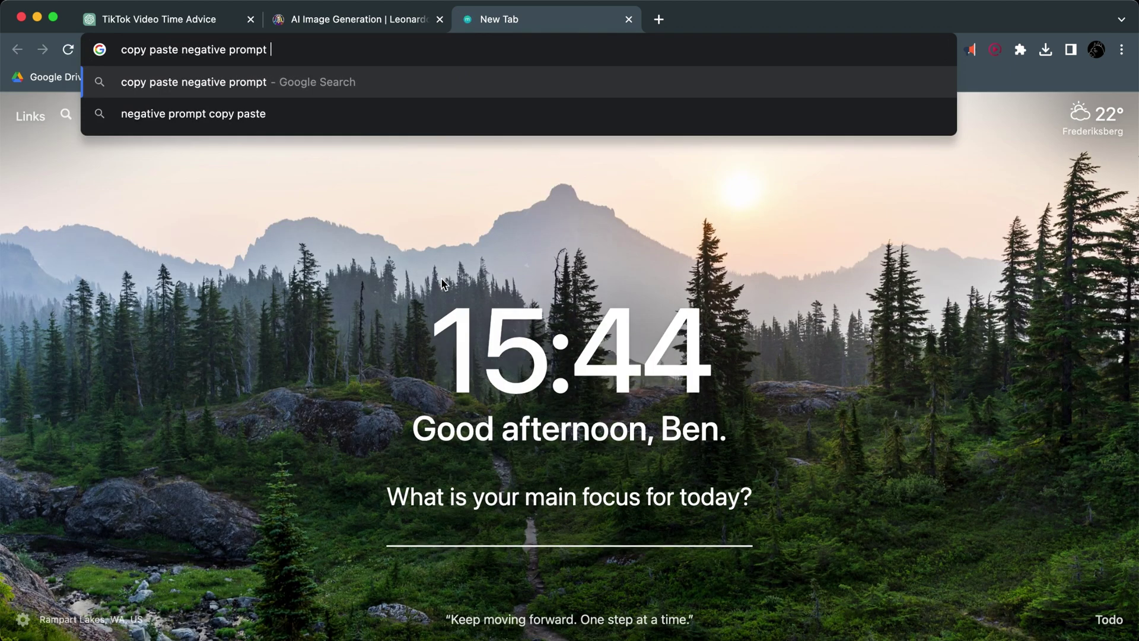
pyautogui.write('reddit leonardo ai')
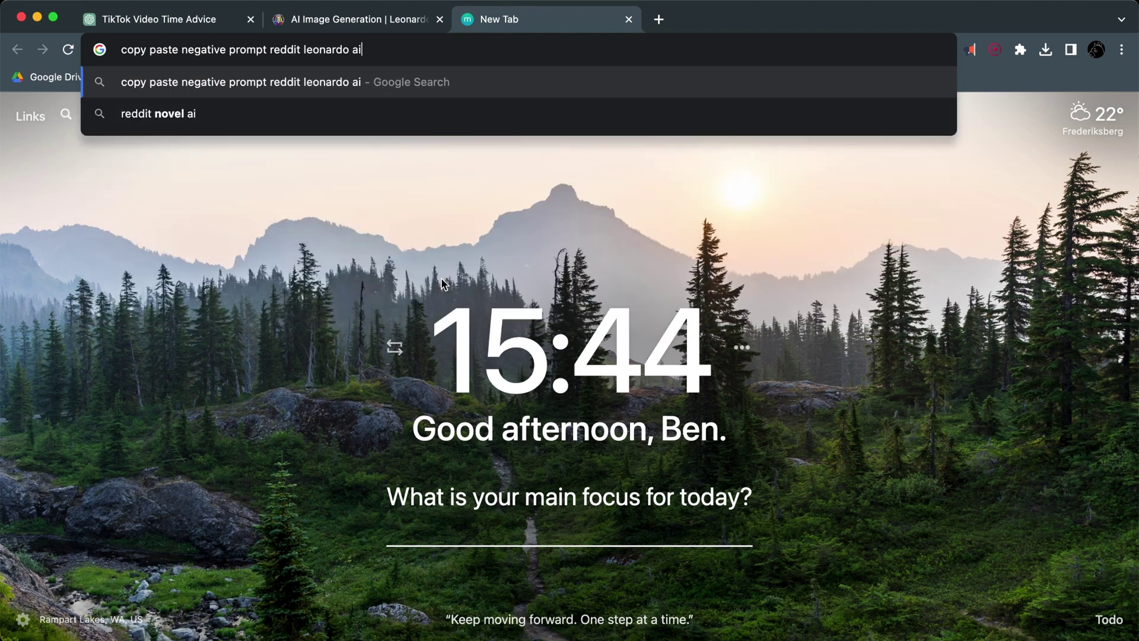
pyautogui.press('Return')
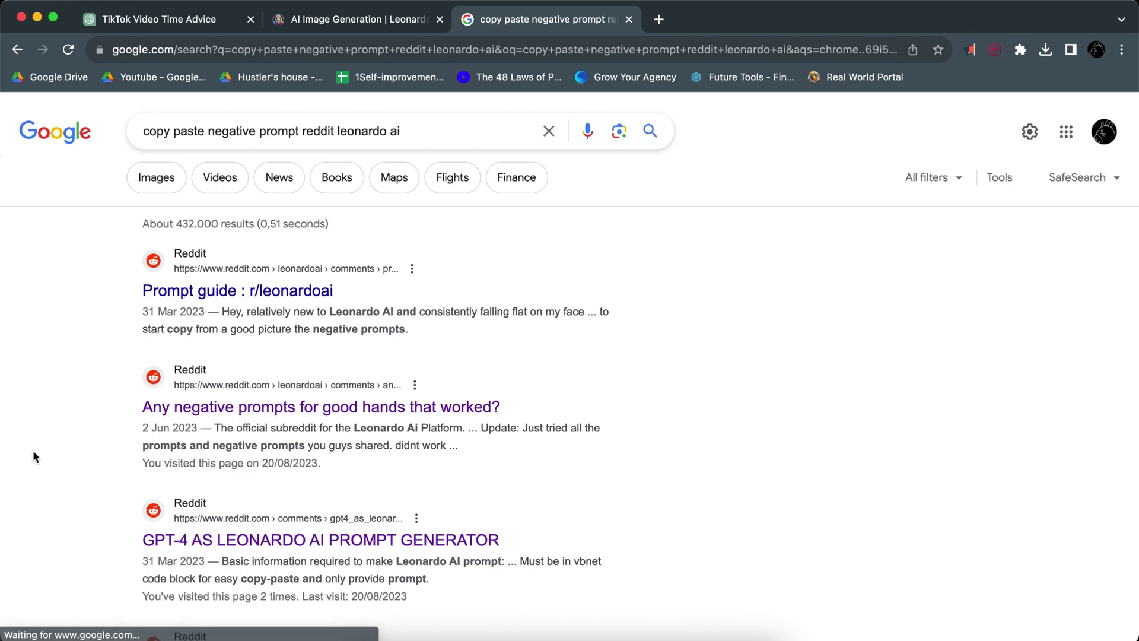
pyautogui.press('super+w')
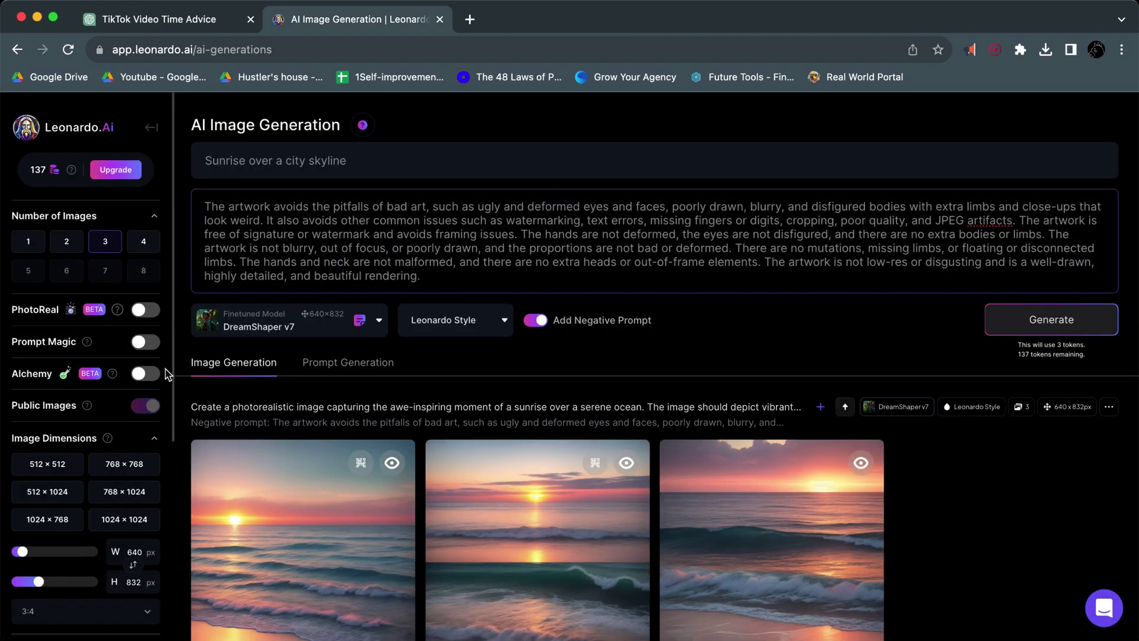
# - Generate a first set of 'Sunrise over a city skyline' images at the default size
pyautogui.click(355, 165)
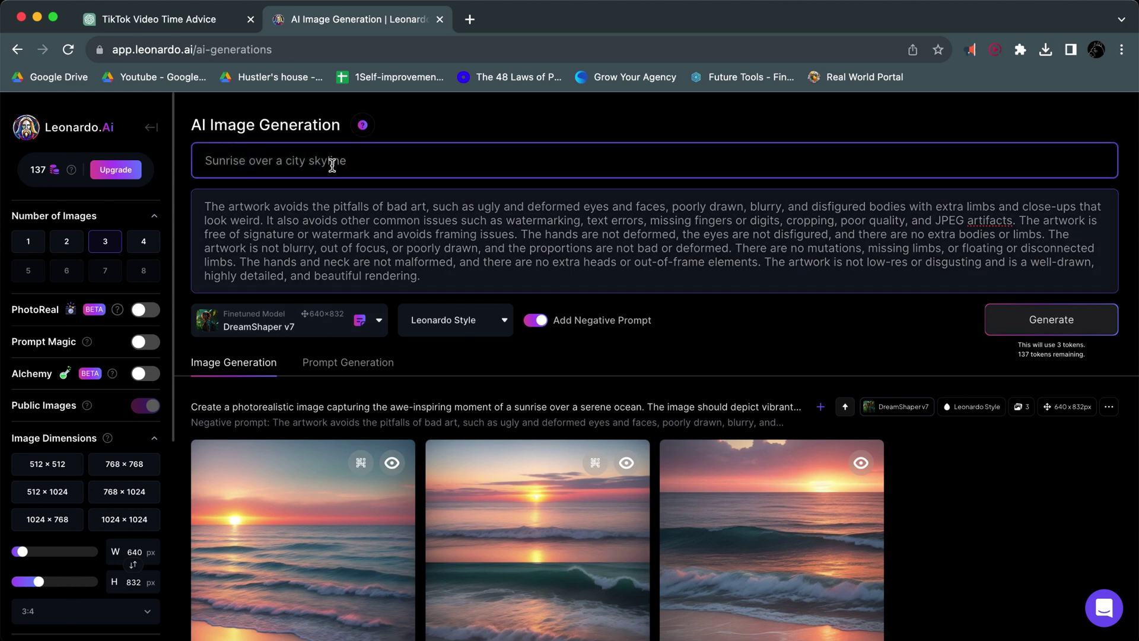
pyautogui.hotkey('ctrl', 'shift', 'Tab')
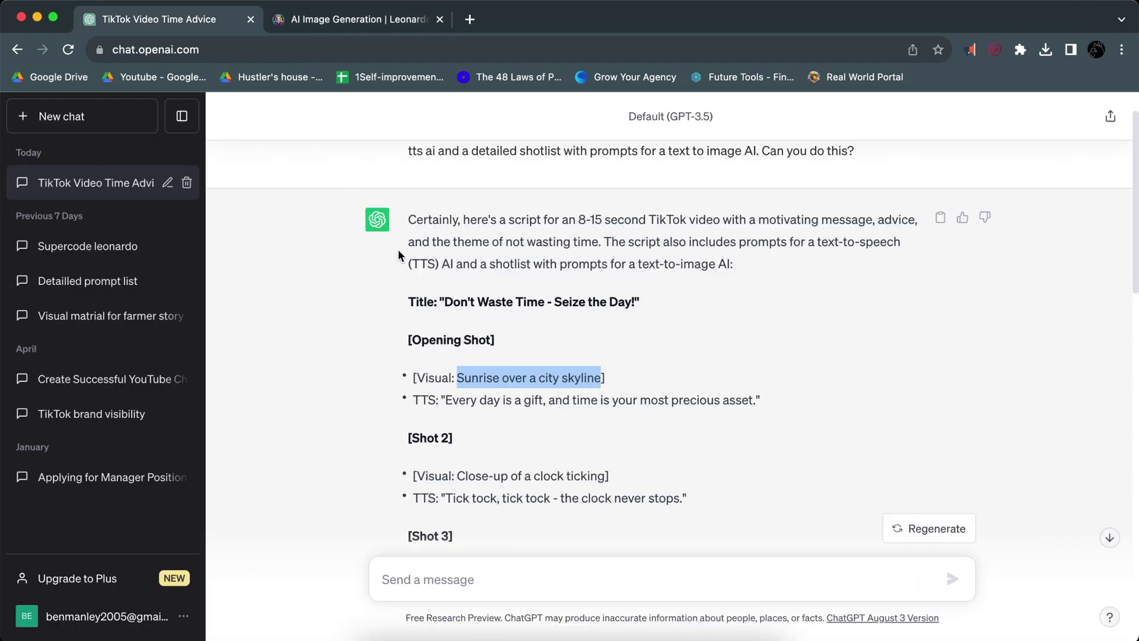
pyautogui.click(548, 373)
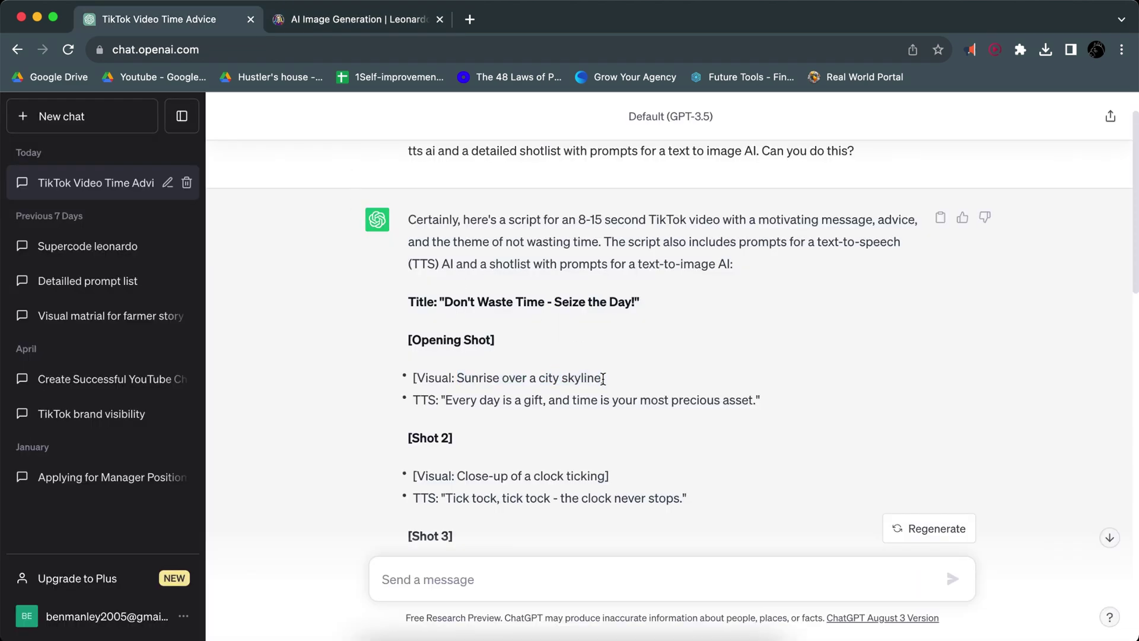
pyautogui.hotkey('ctrl', 'Tab')
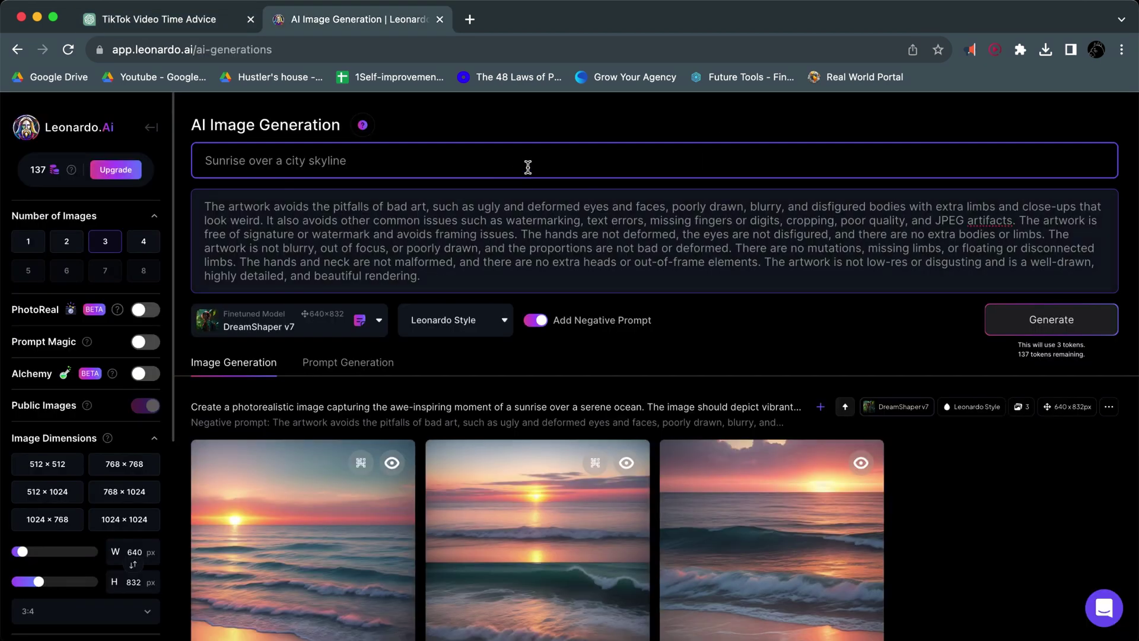
pyautogui.click(1029, 323)
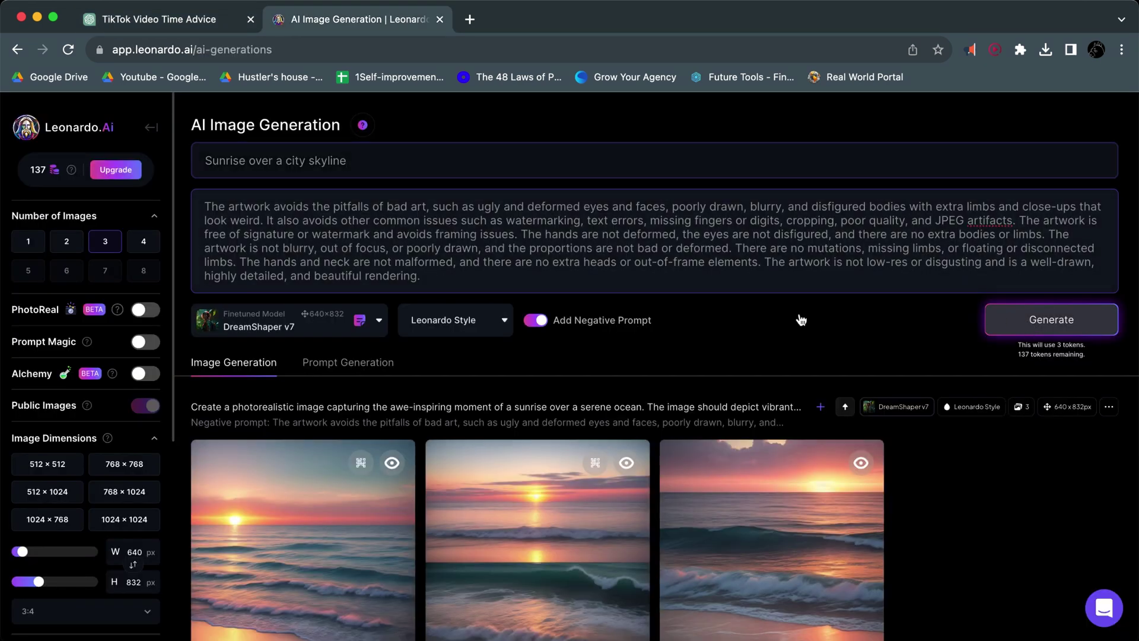
# - Switch the aspect ratio to 9:16 and regenerate three vertical 544×960 skyline images
pyautogui.scroll(-5, 801, 319)
pyautogui.scroll(-4, 72, 463)
pyautogui.click(71, 458)
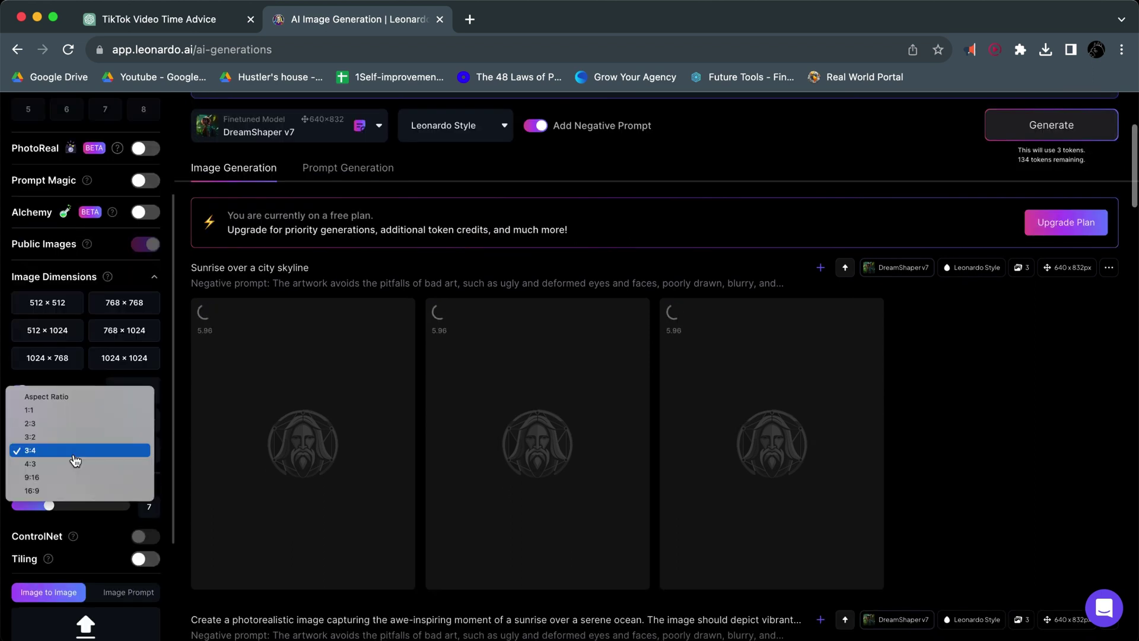
pyautogui.click(68, 475)
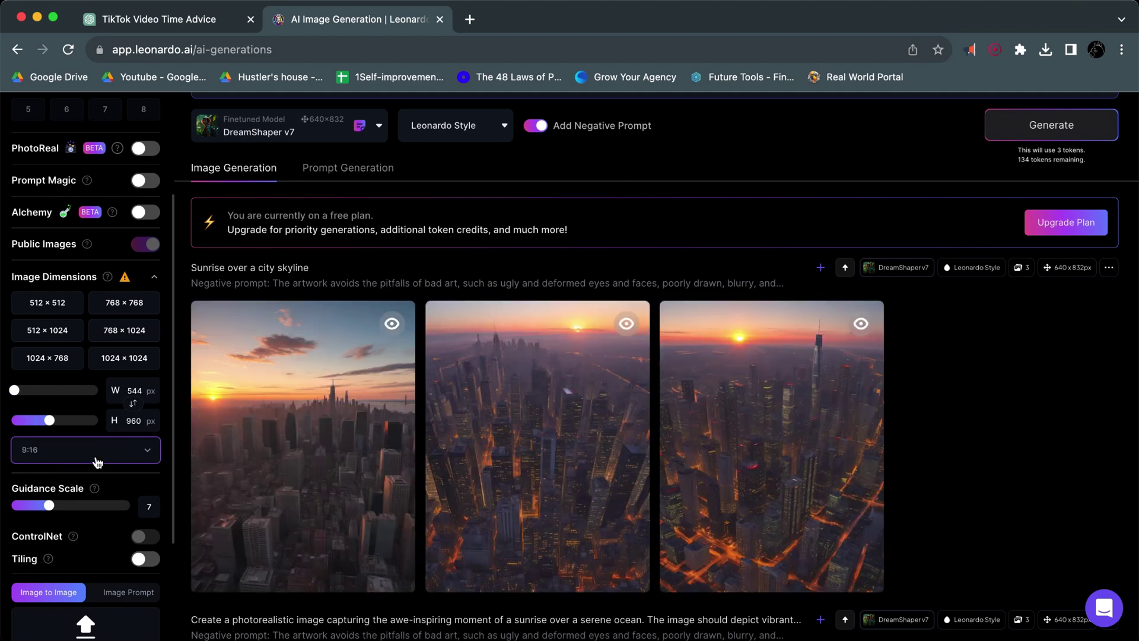
pyautogui.click(1012, 132)
pyautogui.scroll(-2, 330, 547)
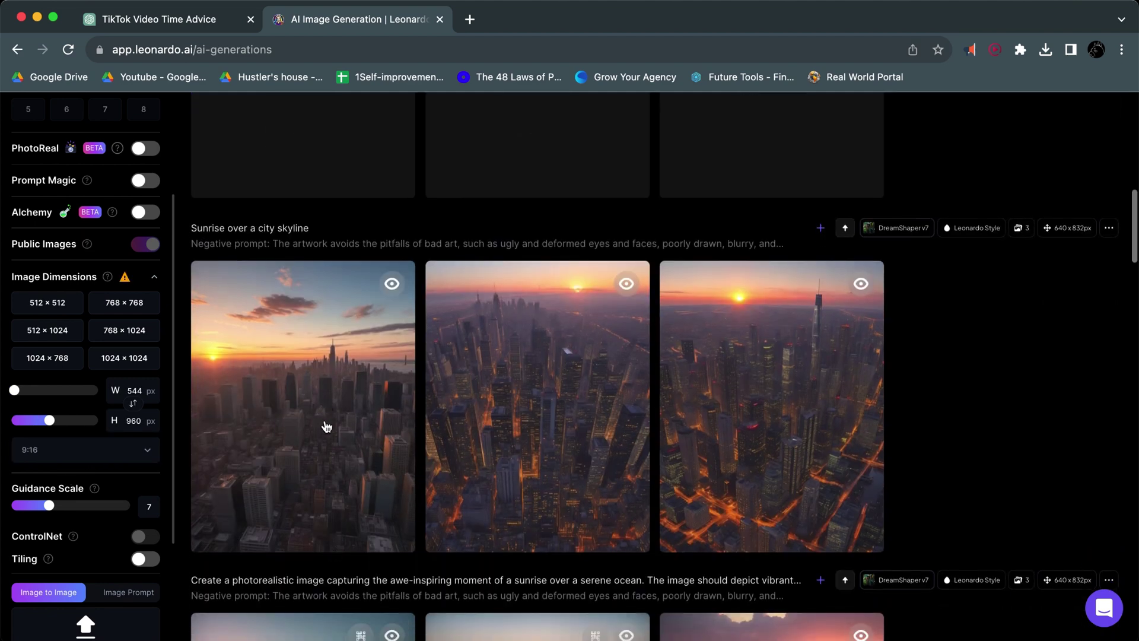
pyautogui.moveTo(300, 425)
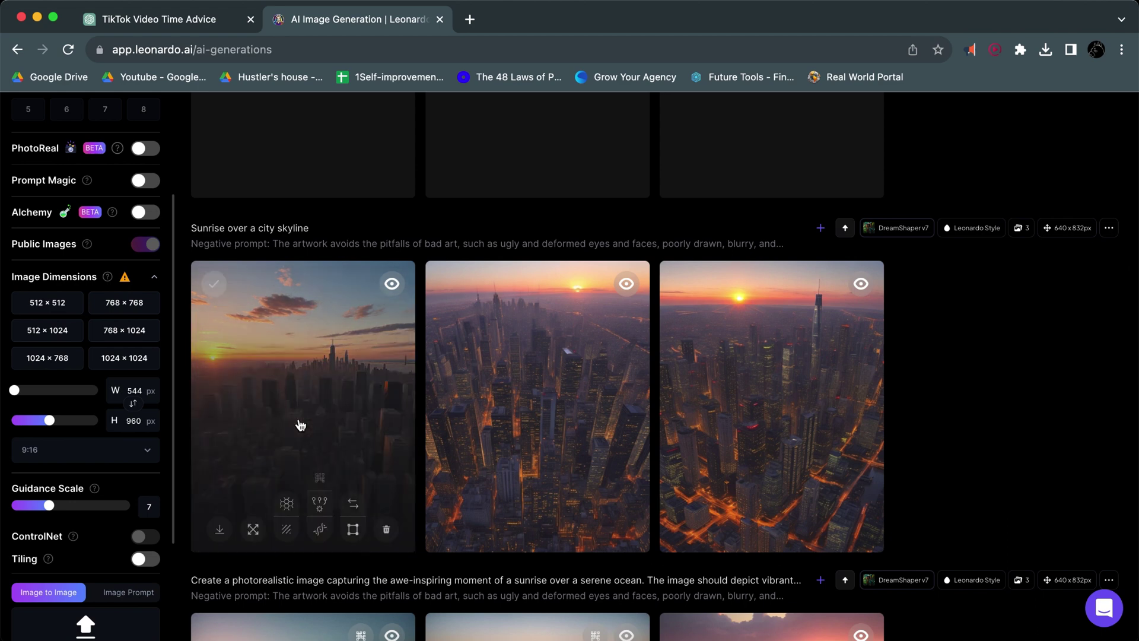
pyautogui.scroll(5, 300, 425)
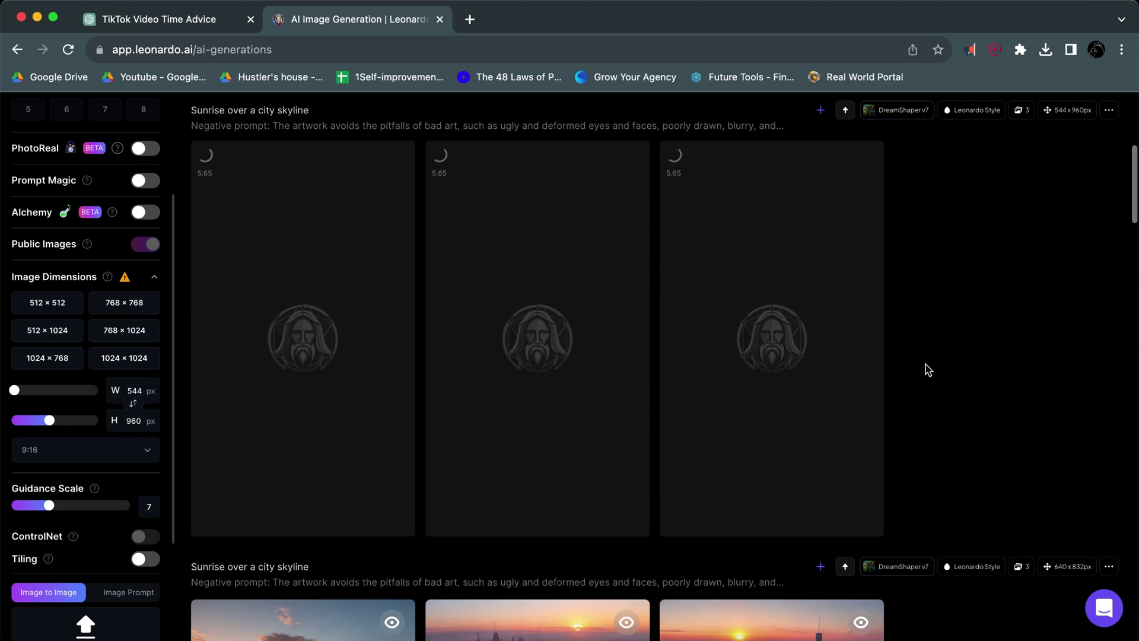
pyautogui.scroll(2, 927, 367)
pyautogui.scroll(-1, 929, 369)
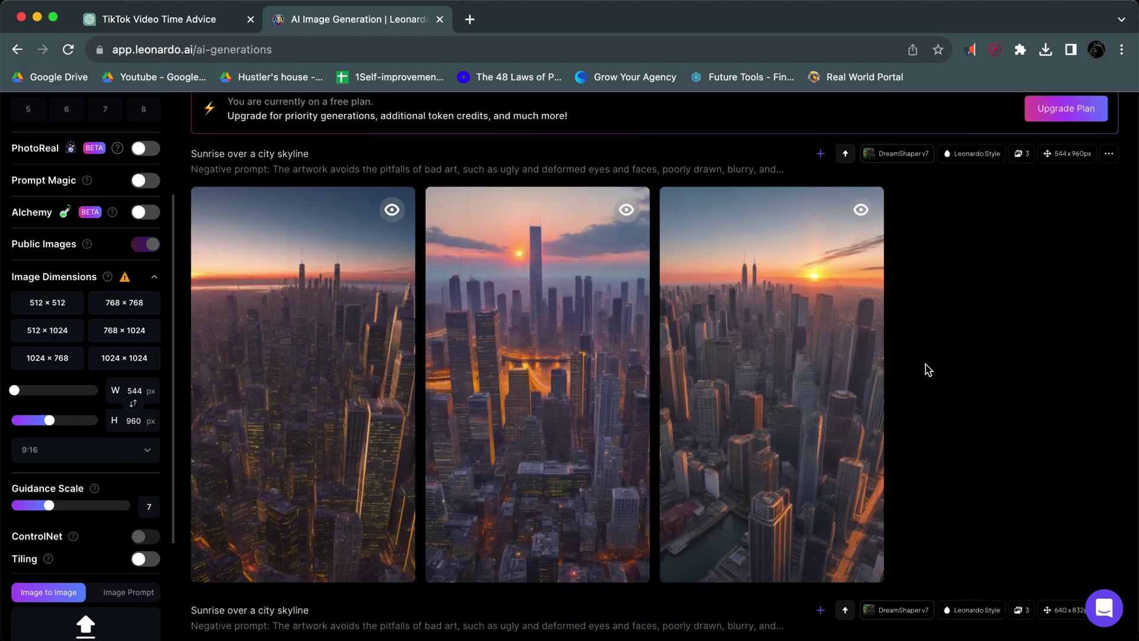
# - Download the third skyline image as a JPG
pyautogui.click(872, 380)
pyautogui.click(536, 598)
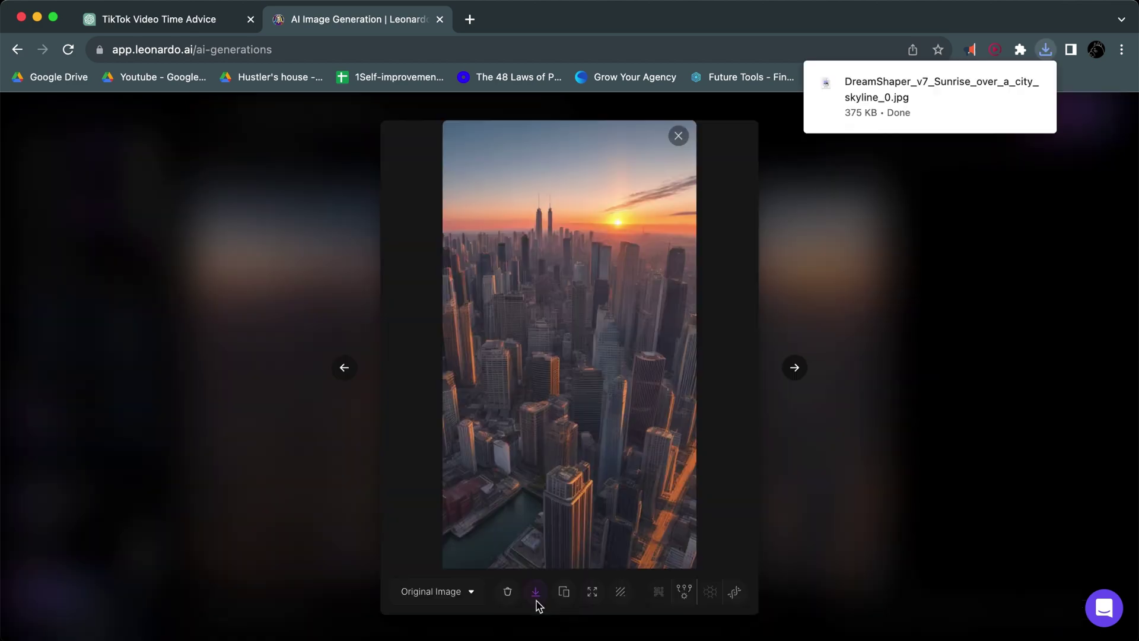
pyautogui.click(1012, 82)
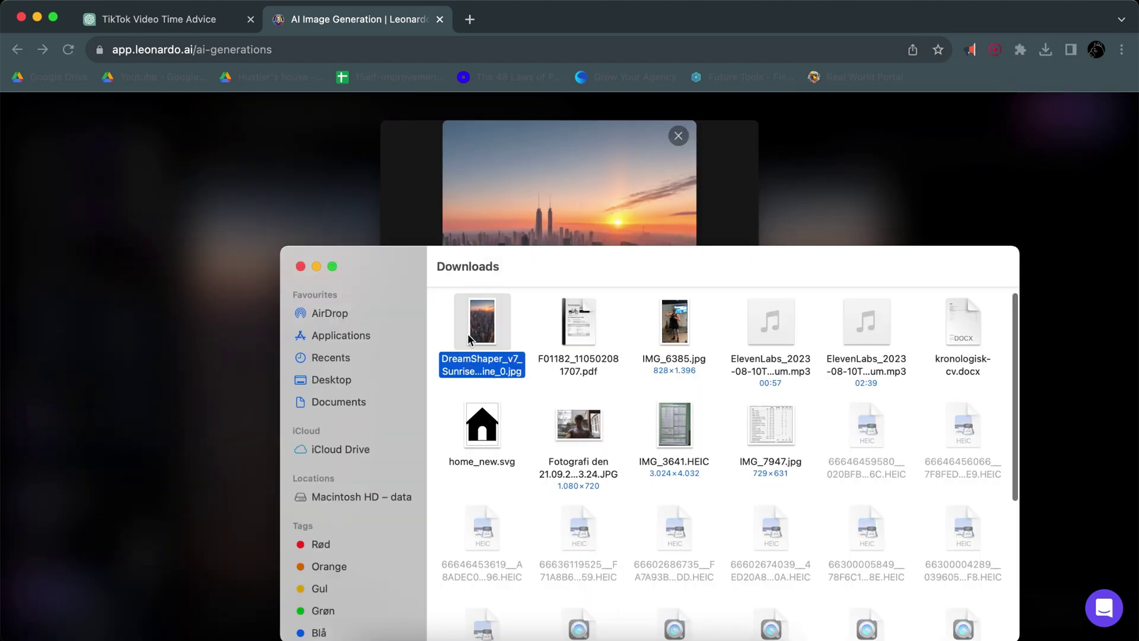
pyautogui.click(300, 265)
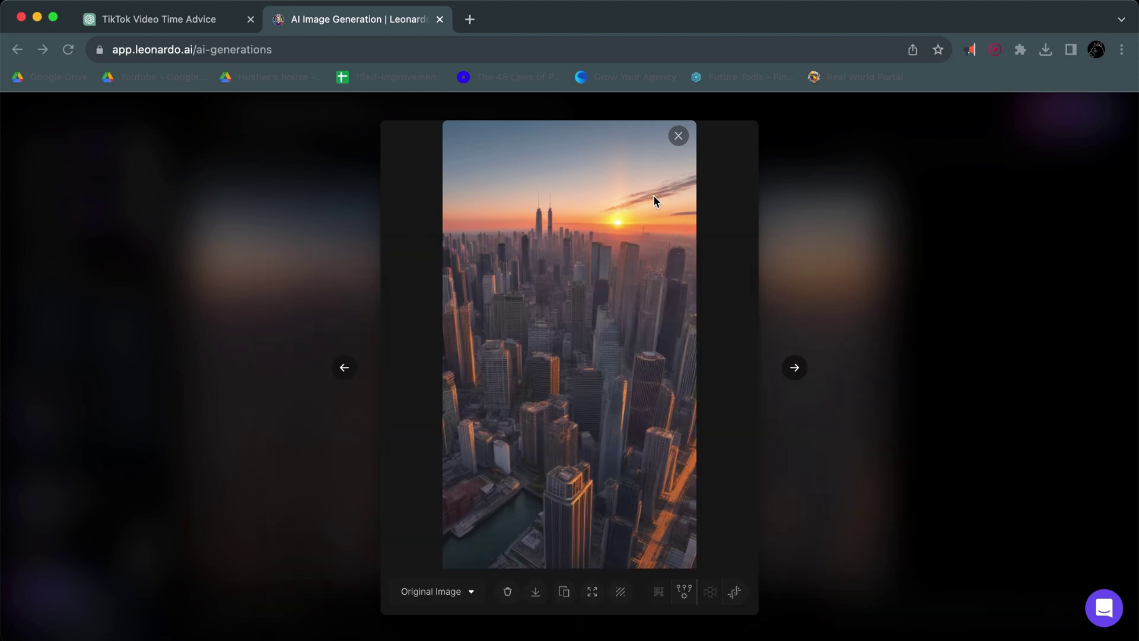
pyautogui.click(828, 258)
# - Scroll the ChatGPT script down to the closing 'Sunset over a serene landscape' shot
pyautogui.scroll(3, 665, 226)
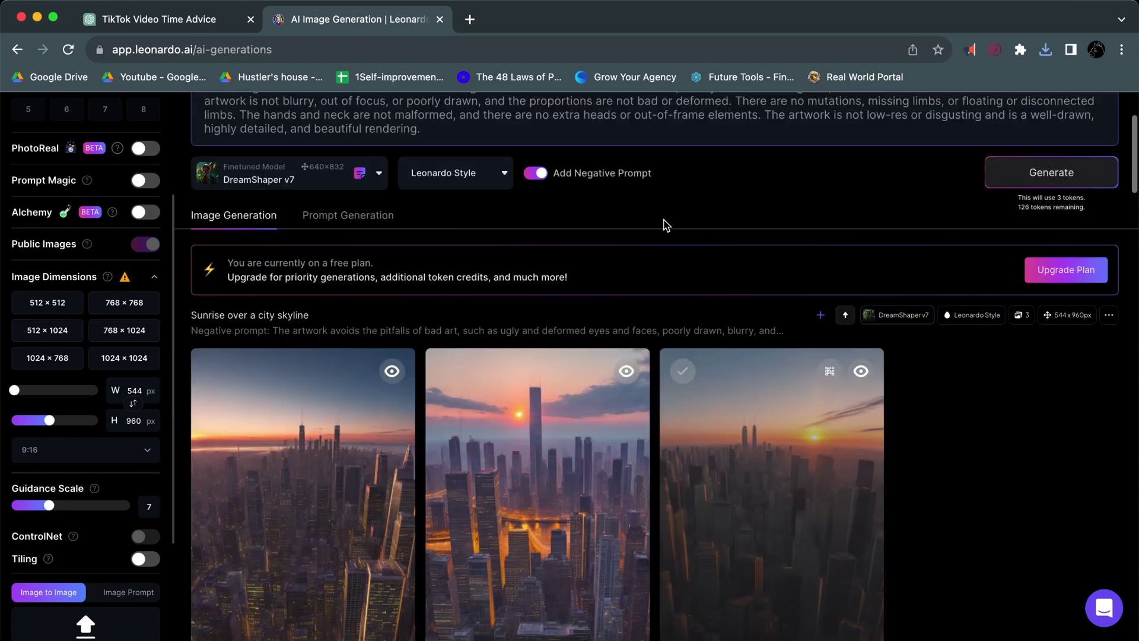
pyautogui.hotkey('ctrl', 'shift', 'Tab')
pyautogui.scroll(-6, 480, 406)
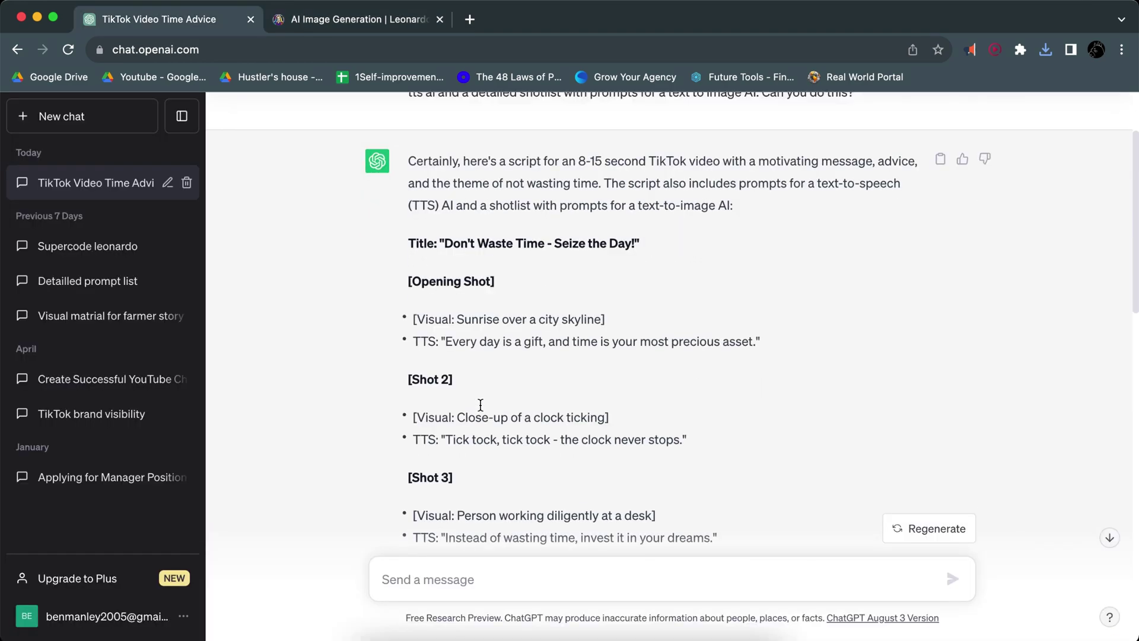
pyautogui.scroll(-12, 479, 404)
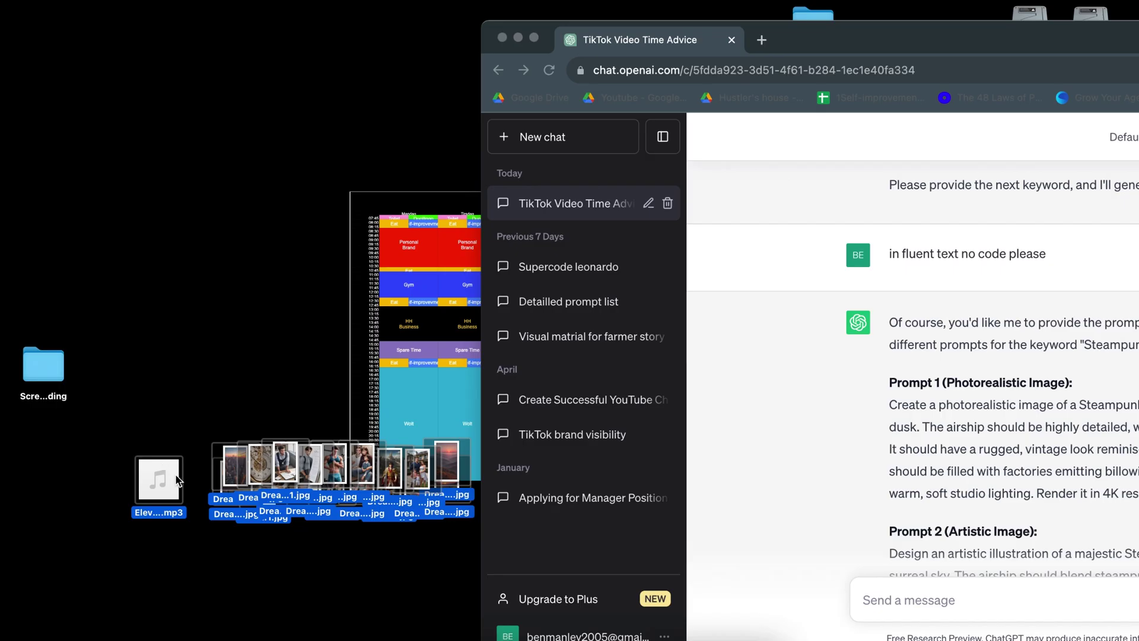
# - Pull the sunset, car, greenery and couple images out of the desktop stack into separate rows
pyautogui.moveTo(171, 512); pyautogui.dragTo(162, 517)
pyautogui.click(210, 595)
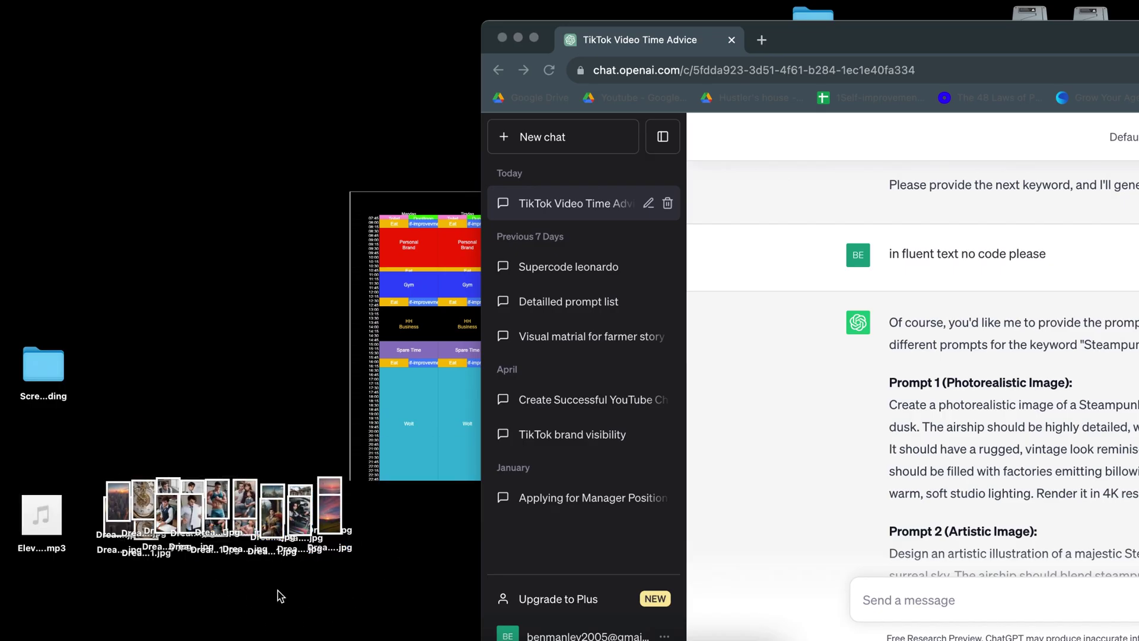
pyautogui.moveTo(343, 525); pyautogui.dragTo(298, 569)
pyautogui.click(396, 527)
pyautogui.moveTo(273, 525); pyautogui.dragTo(270, 584)
pyautogui.moveTo(280, 498); pyautogui.dragTo(241, 563)
pyautogui.moveTo(245, 501); pyautogui.dragTo(245, 479)
# - Sort the muscular-man, gym, white-shirt and clock images between the top and lower rows
pyautogui.click(188, 613)
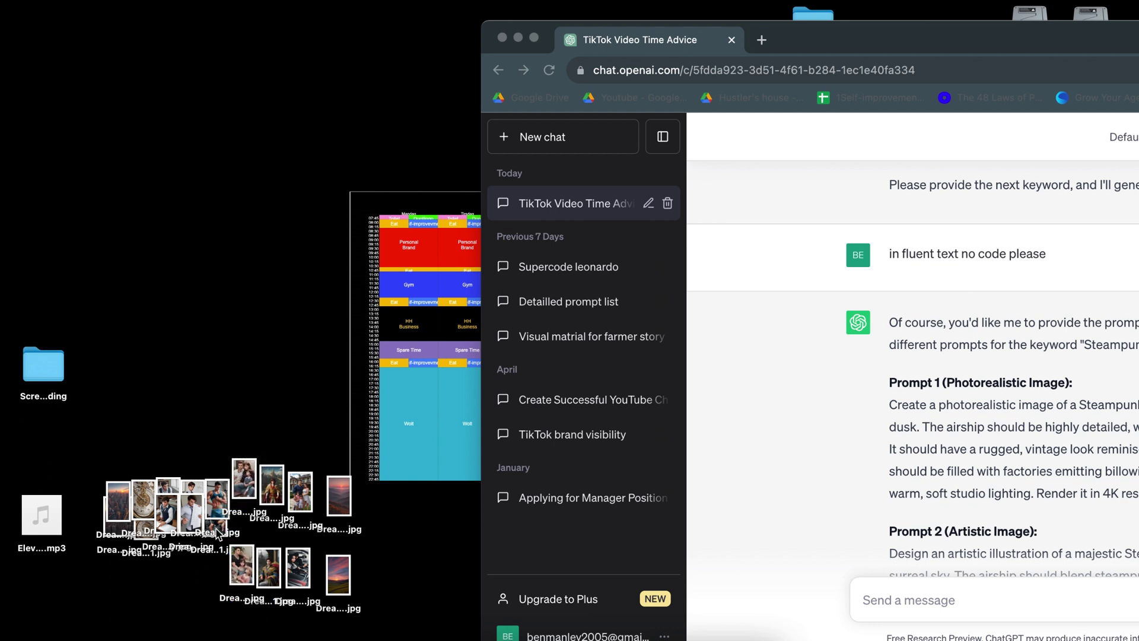
pyautogui.moveTo(218, 534); pyautogui.dragTo(214, 572)
pyautogui.click(211, 568)
pyautogui.click(191, 523)
pyautogui.moveTo(191, 523); pyautogui.dragTo(165, 503)
pyautogui.moveTo(161, 542); pyautogui.dragTo(156, 604)
pyautogui.moveTo(145, 497); pyautogui.dragTo(141, 453)
pyautogui.moveTo(139, 516); pyautogui.dragTo(143, 578)
# - Maximise the browser and go to the Mubert website in a new tab
pyautogui.doubleClick(944, 46)
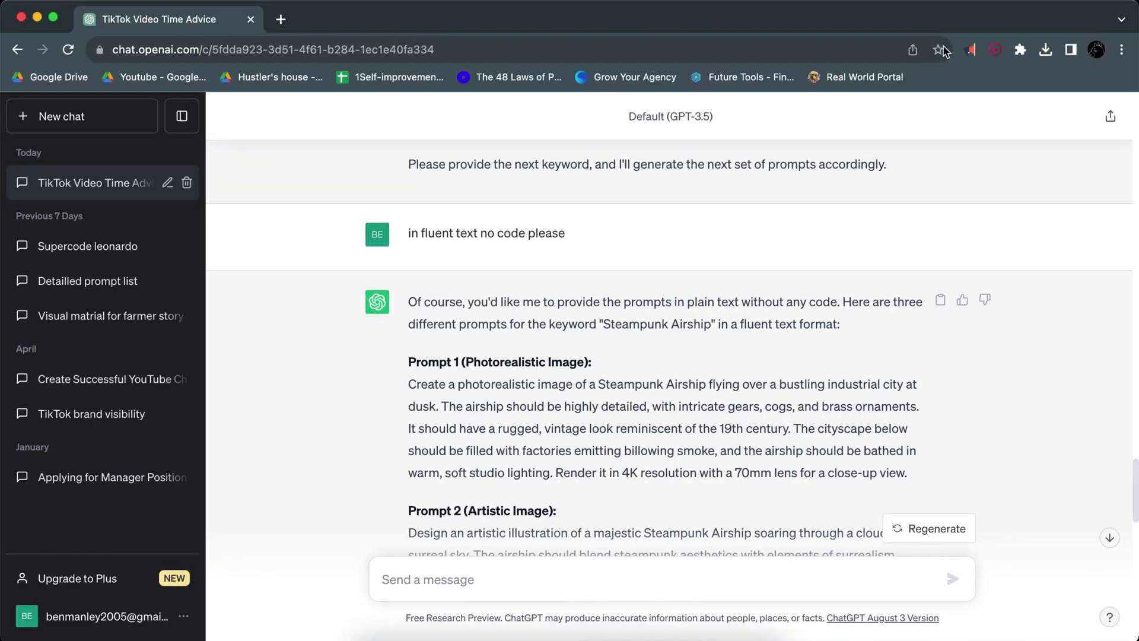
pyautogui.hotkey('ctrl', 't')
pyautogui.write('mubert.com')
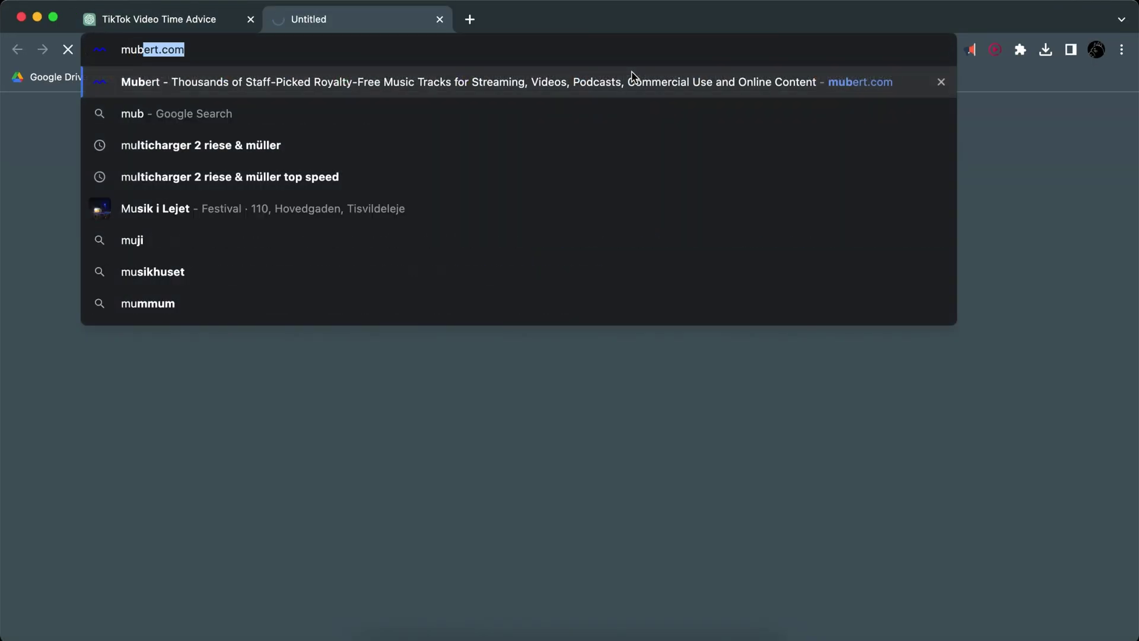
pyautogui.press('Return')
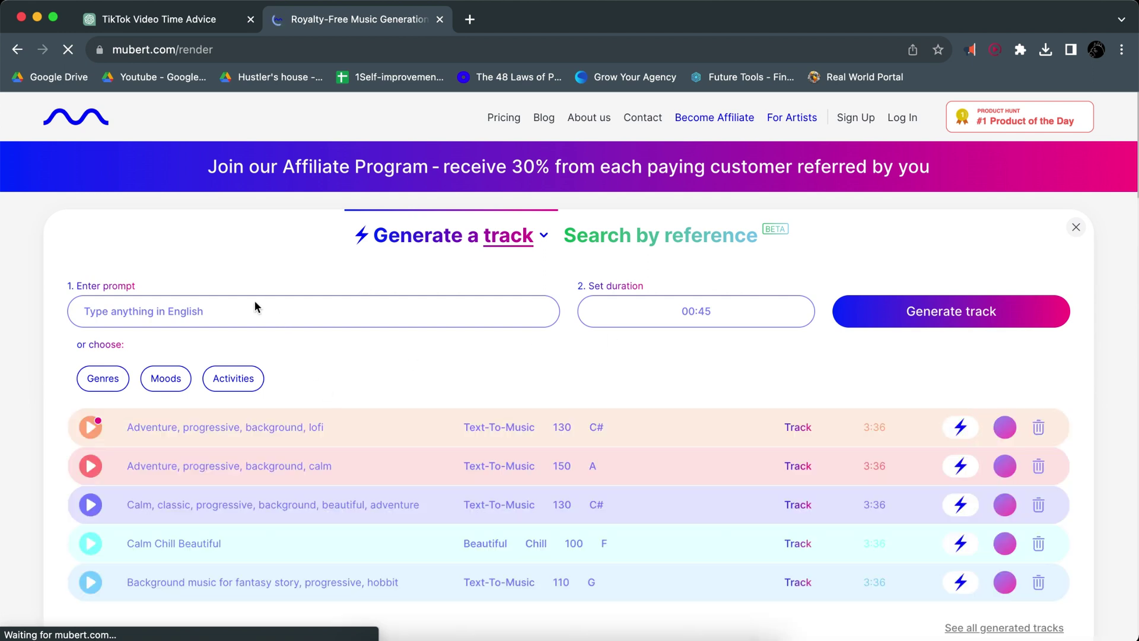
# - Generate a 45-second track from the prompt 'intense, motivating, background music'
pyautogui.scroll(-1, 254, 300)
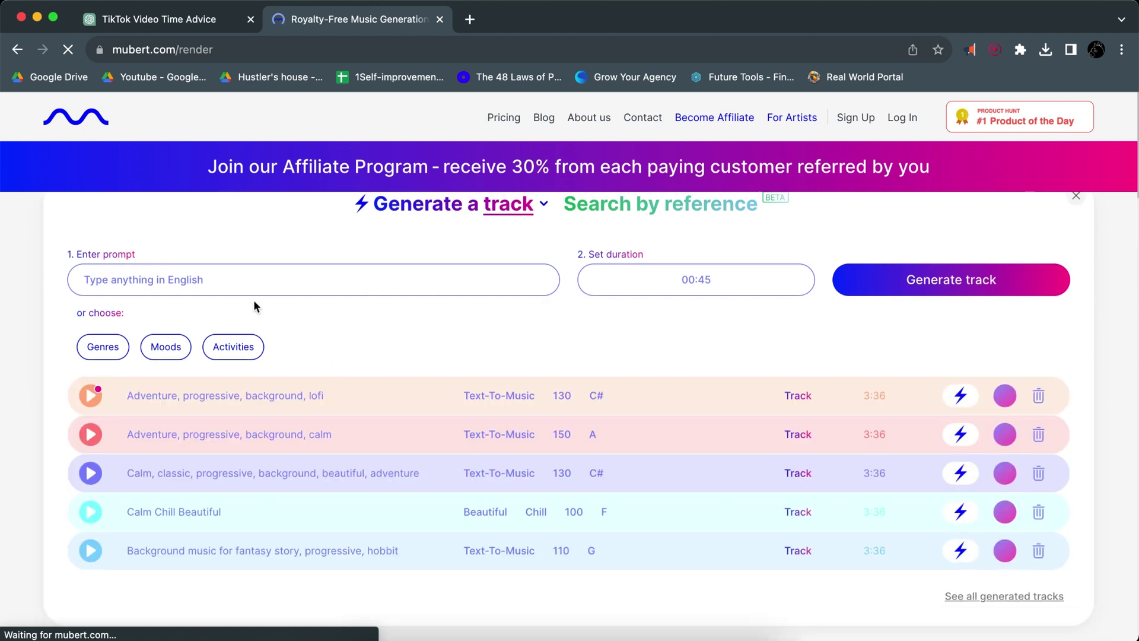
pyautogui.click(235, 274)
pyautogui.write('int')
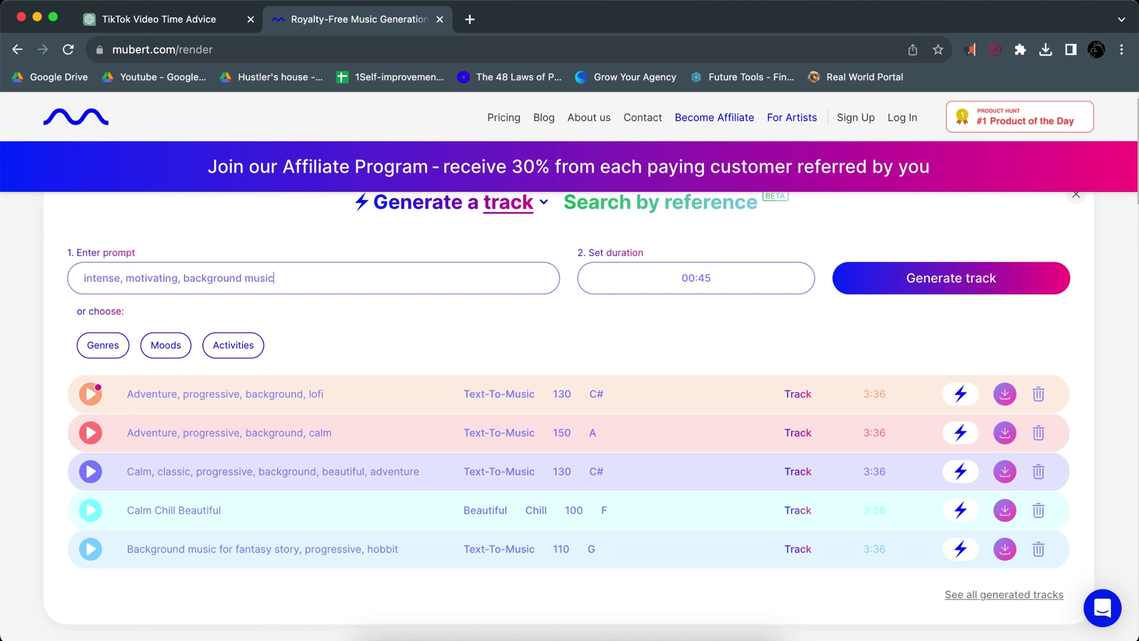
pyautogui.write('ense, motivating, background music')
pyautogui.press('Return')
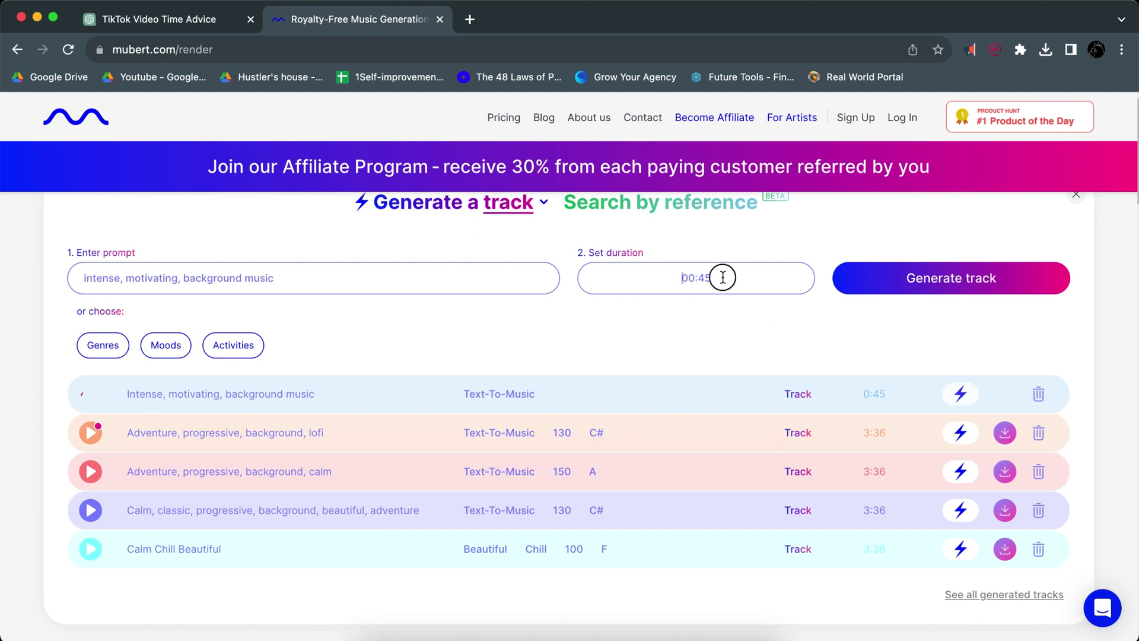
# - Regenerate the track at 24 seconds and play it with the system volume lowered
pyautogui.press('BackSpace')
pyautogui.write('24')
pyautogui.click(959, 284)
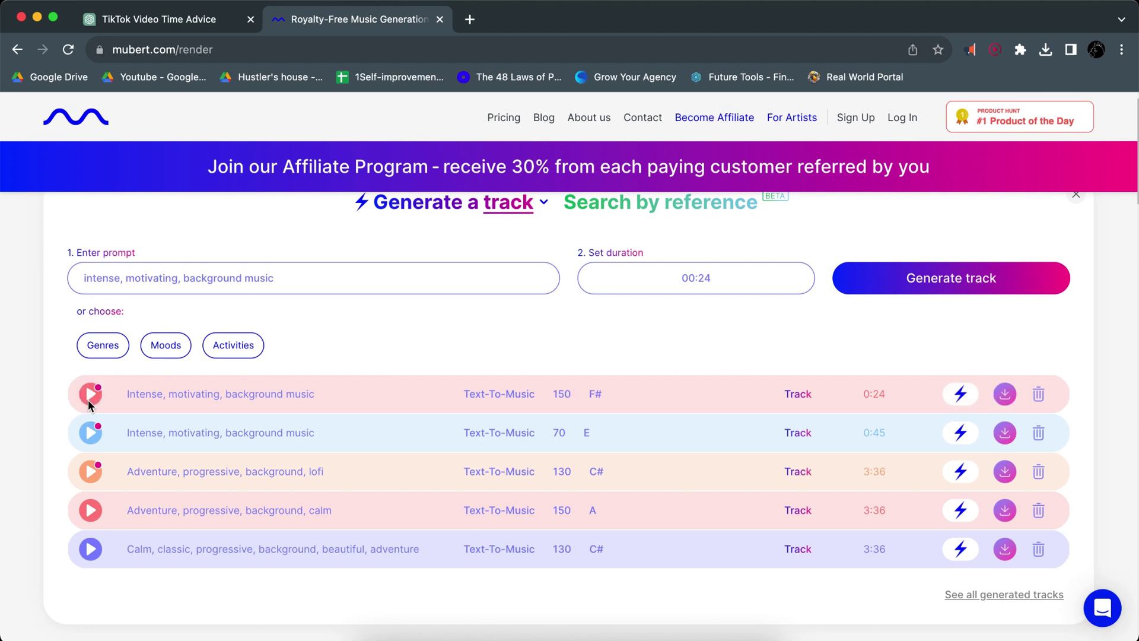
pyautogui.click(90, 394)
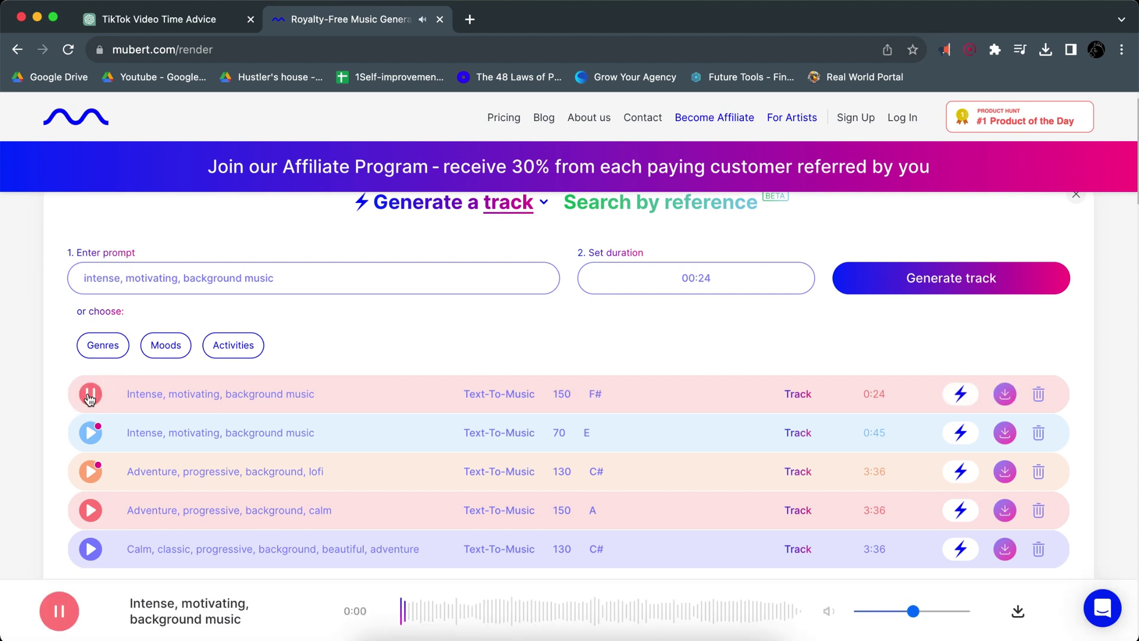
pyautogui.press('XF86AudioLowerVolume')
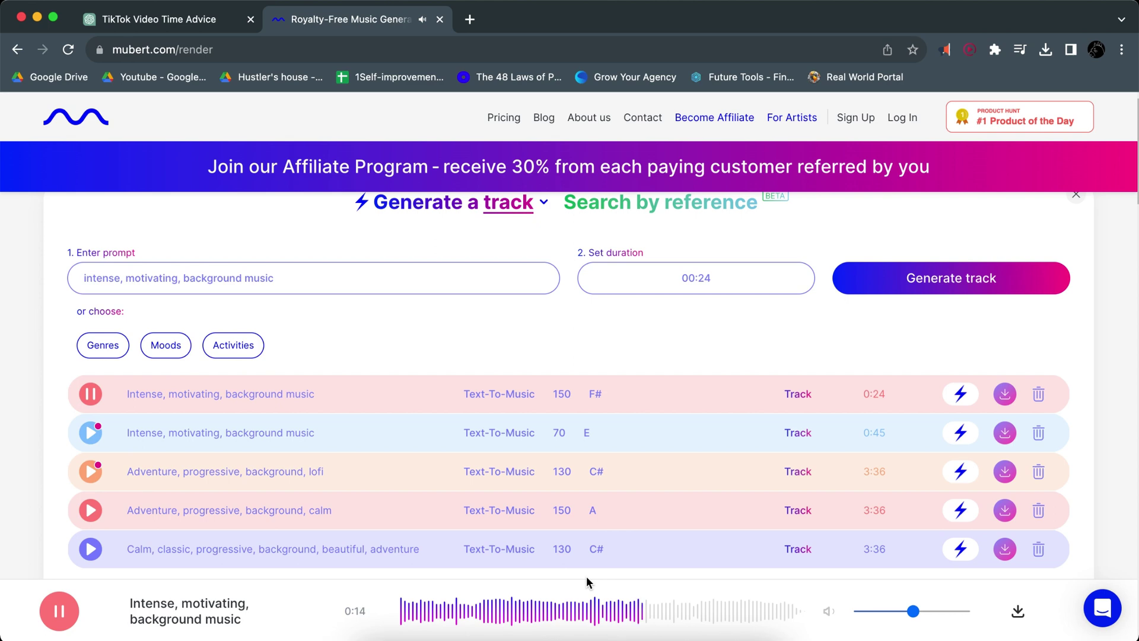
# - Log in to Mubert with the saved account e-mail and password
pyautogui.click(1027, 613)
pyautogui.click(456, 417)
pyautogui.click(528, 339)
pyautogui.click(554, 376)
pyautogui.click(484, 415)
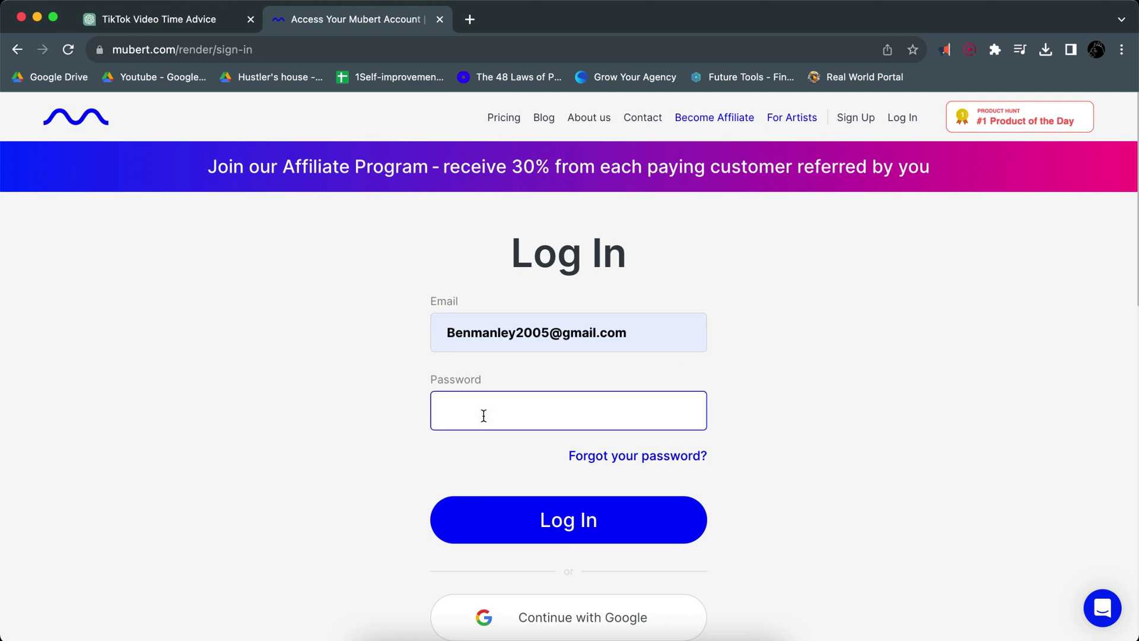
pyautogui.press('Return')
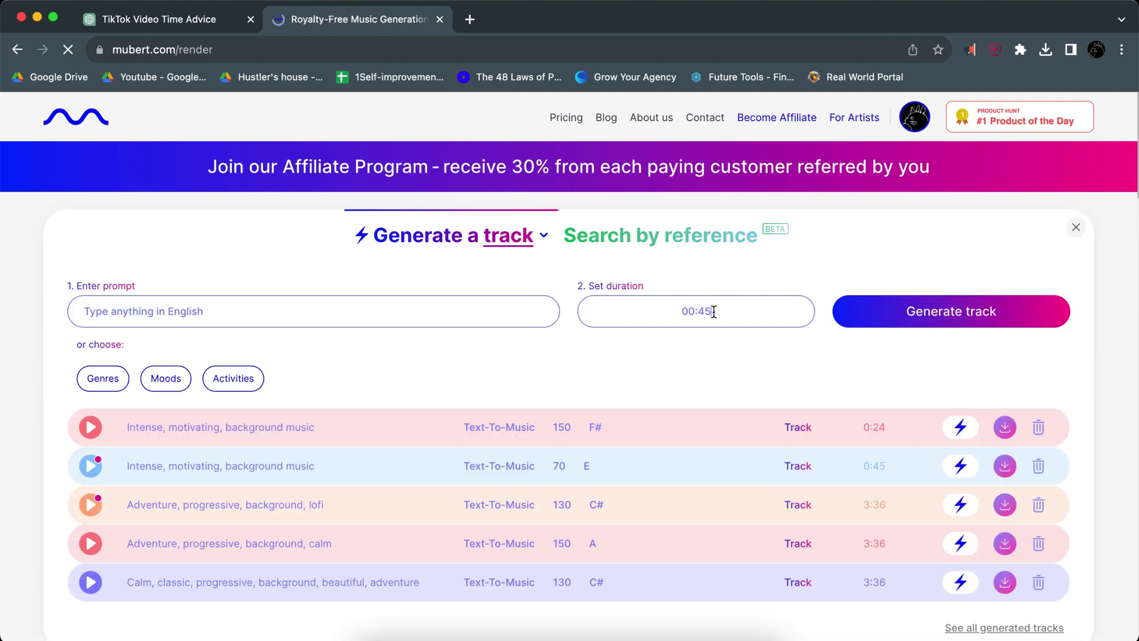
# - Add the 24-second track to My downloads and download the mp3, copying the attribution and accepting the licence
pyautogui.scroll(-2, 672, 343)
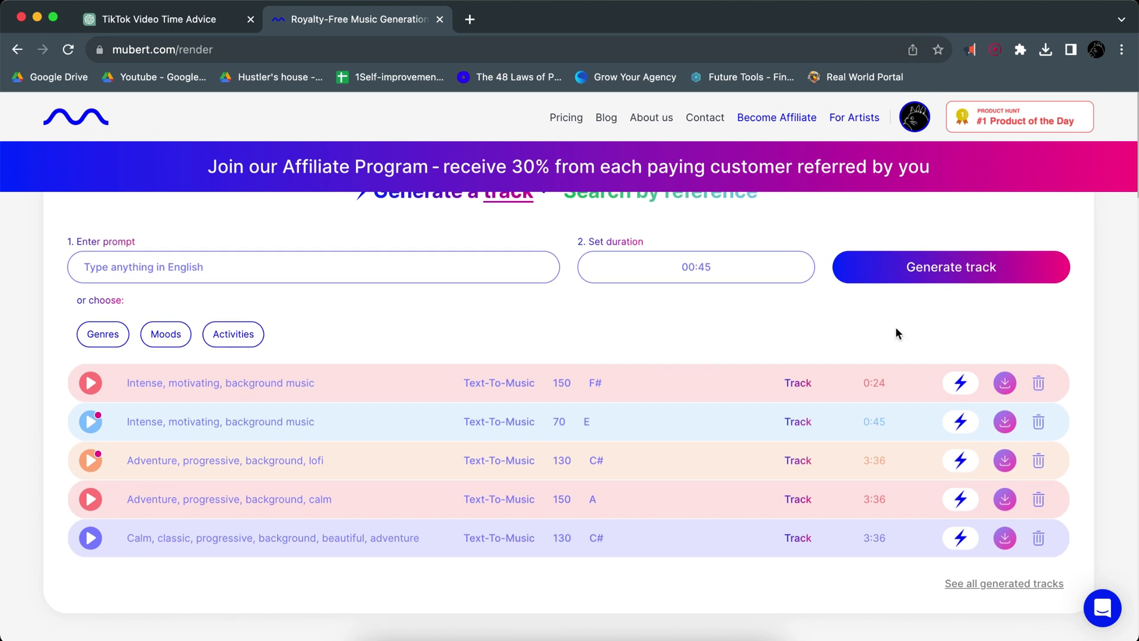
pyautogui.click(1009, 394)
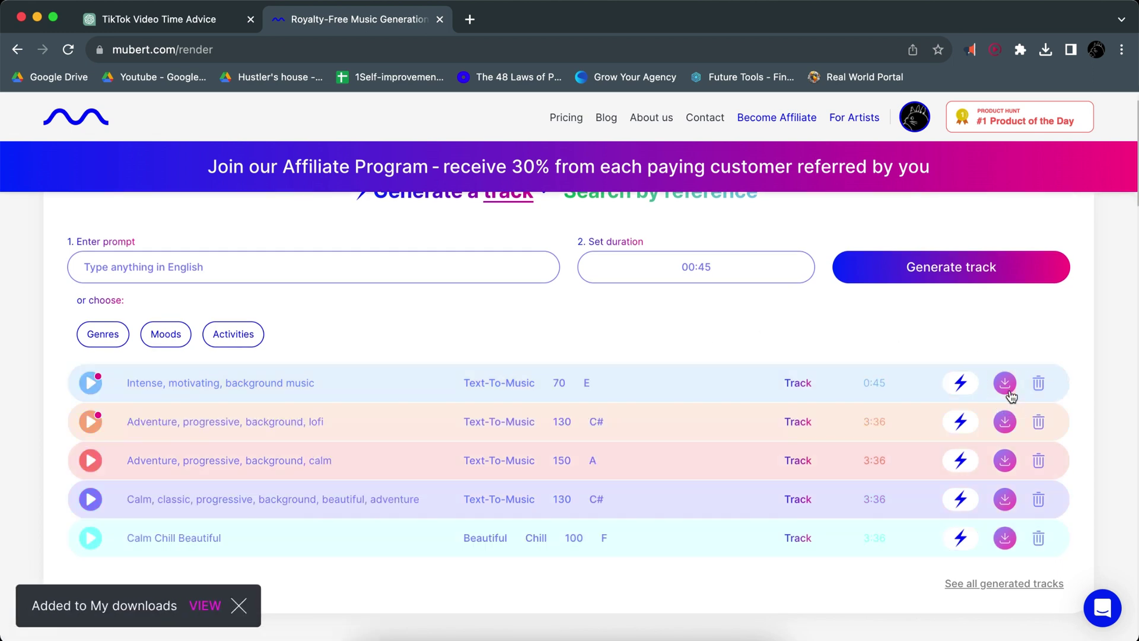
pyautogui.click(204, 606)
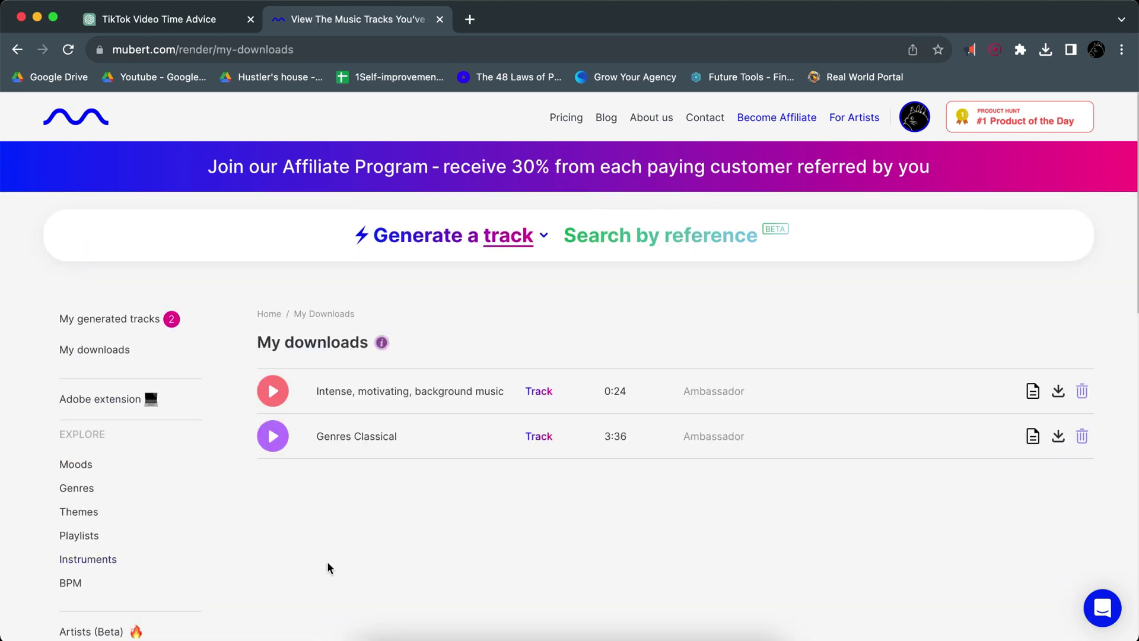
pyautogui.scroll(-1, 267, 564)
pyautogui.click(1059, 353)
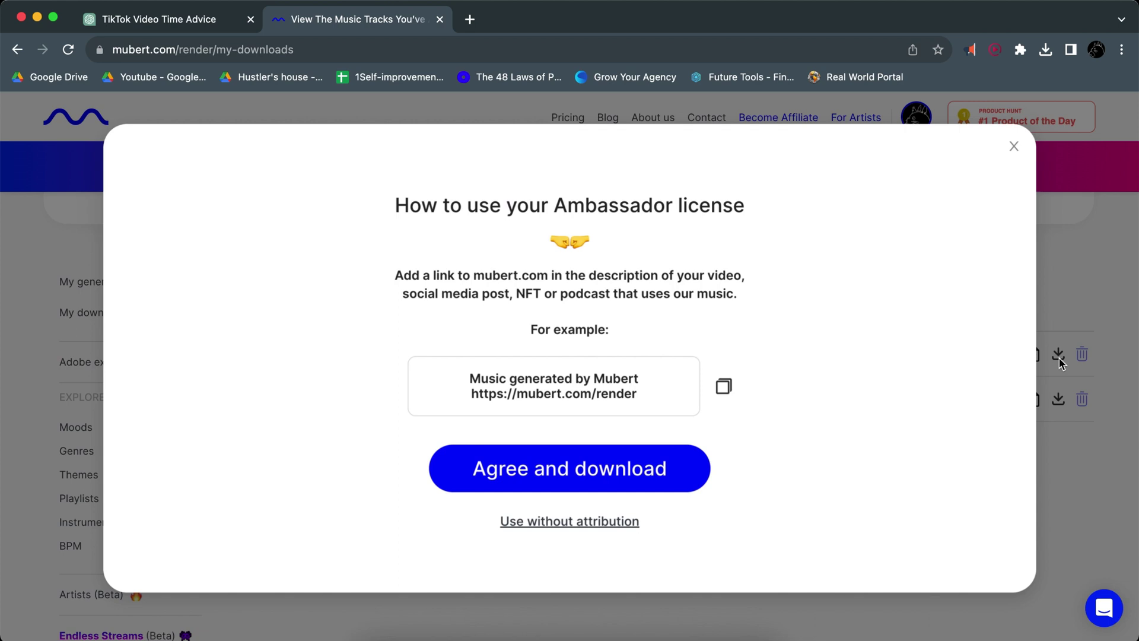
pyautogui.click(724, 390)
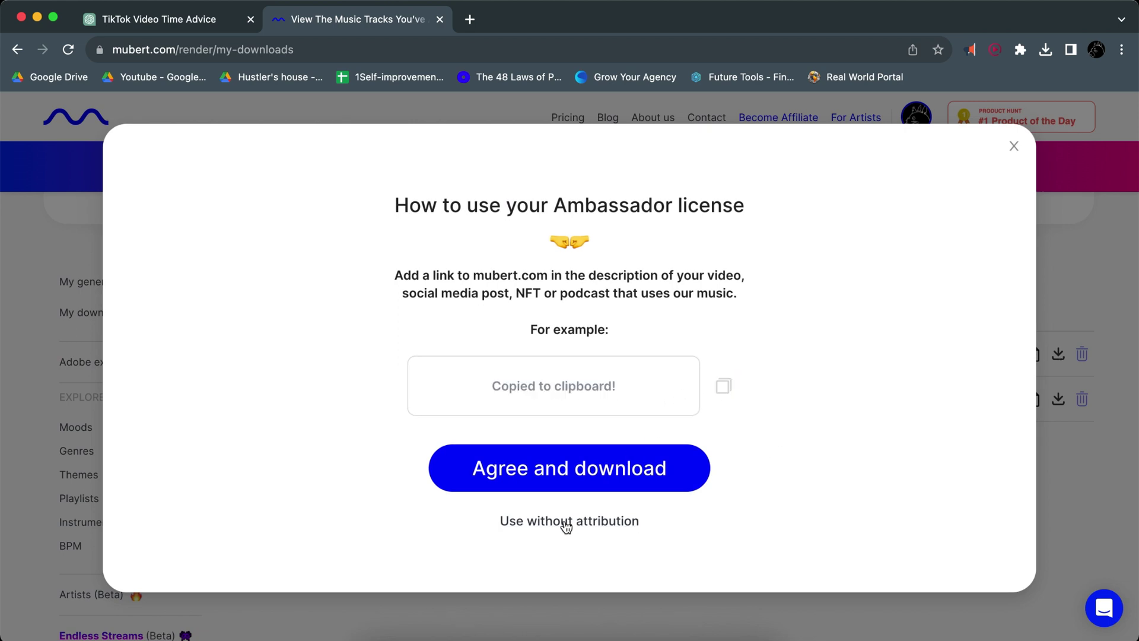
pyautogui.click(567, 470)
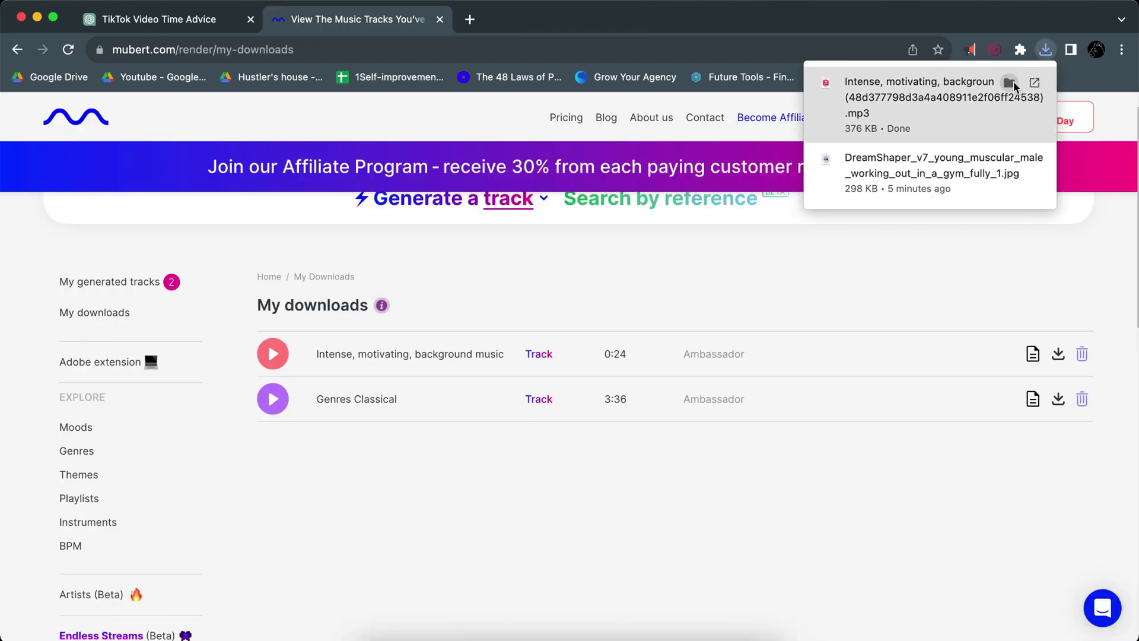
# - Move the downloaded mp3 out of the Downloads folder
pyautogui.click(1010, 85)
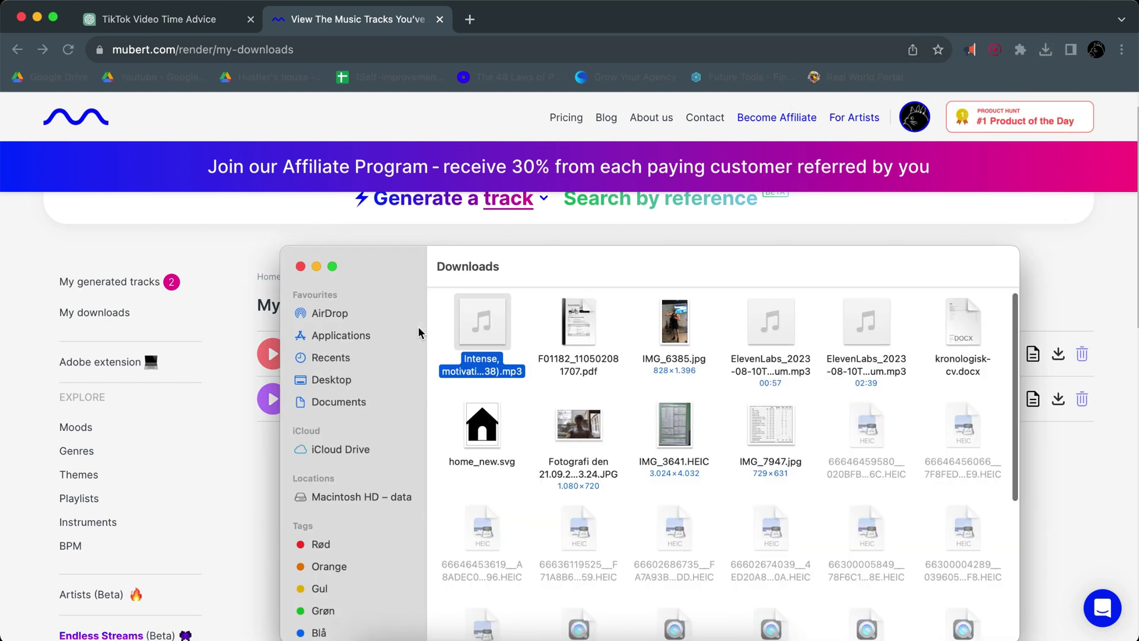
pyautogui.press('super+BackSpace')
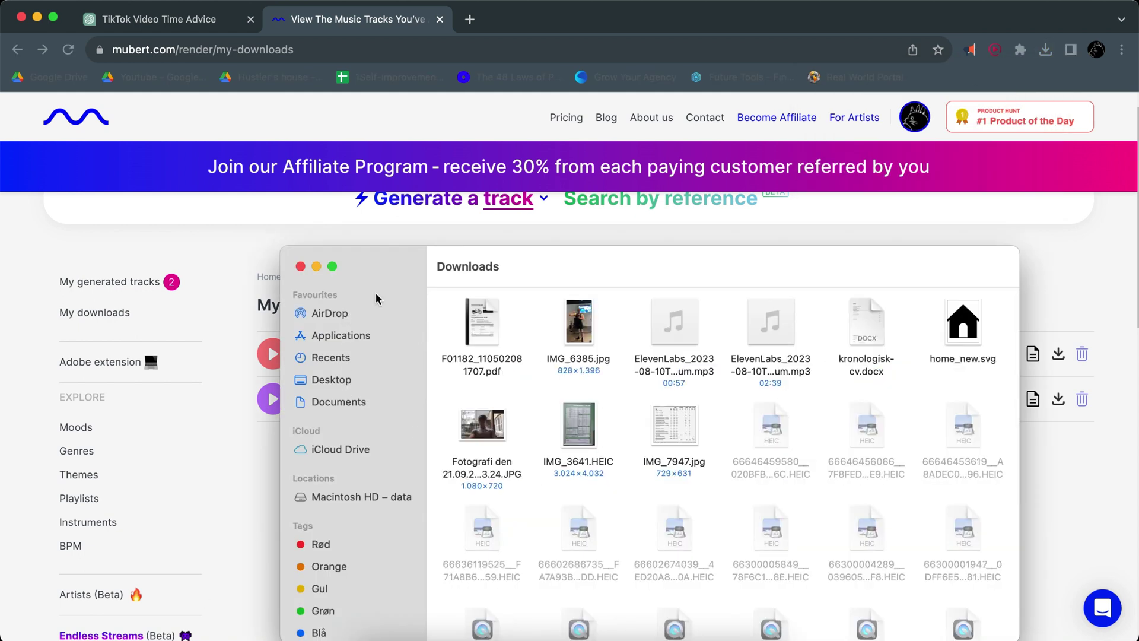
pyautogui.click(300, 266)
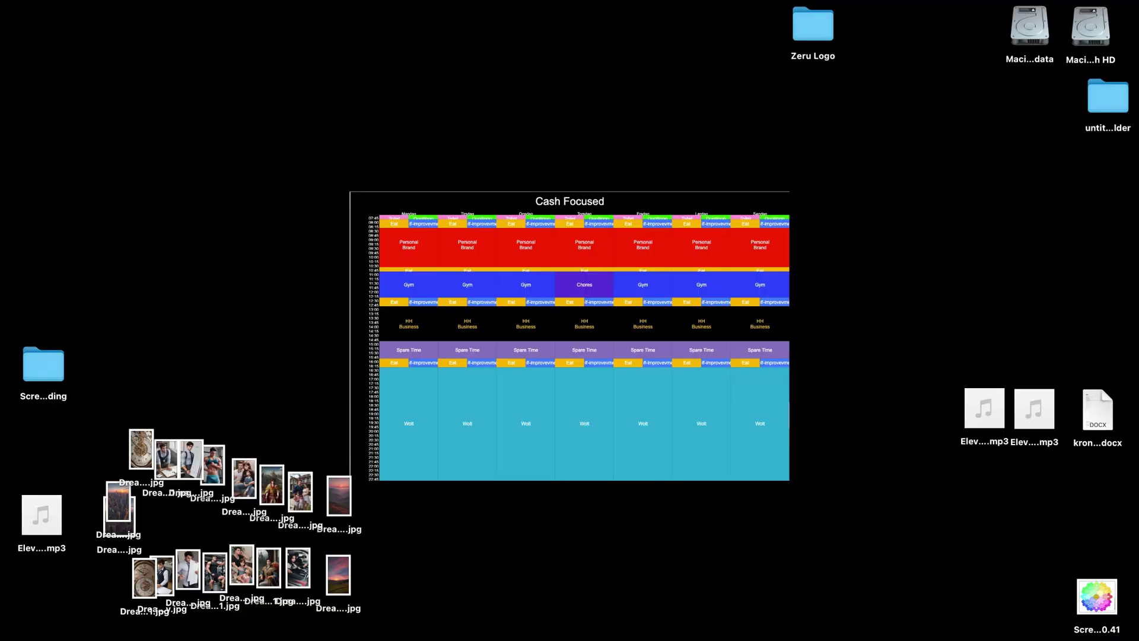
# - Arrange the ElevenLabs mp3 above the desktop images and launch CapCut into the new 0820 project
pyautogui.click(96, 626)
pyautogui.moveTo(47, 518); pyautogui.dragTo(49, 520)
pyautogui.moveTo(118, 510); pyautogui.dragTo(106, 586)
pyautogui.click(502, 549)
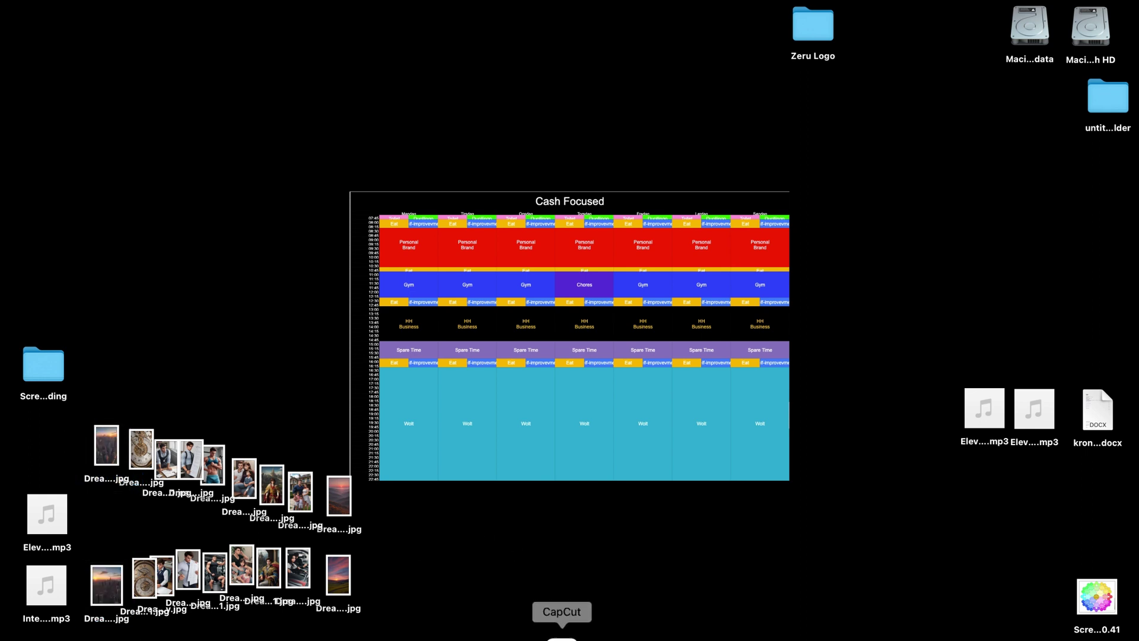
pyautogui.click(562, 638)
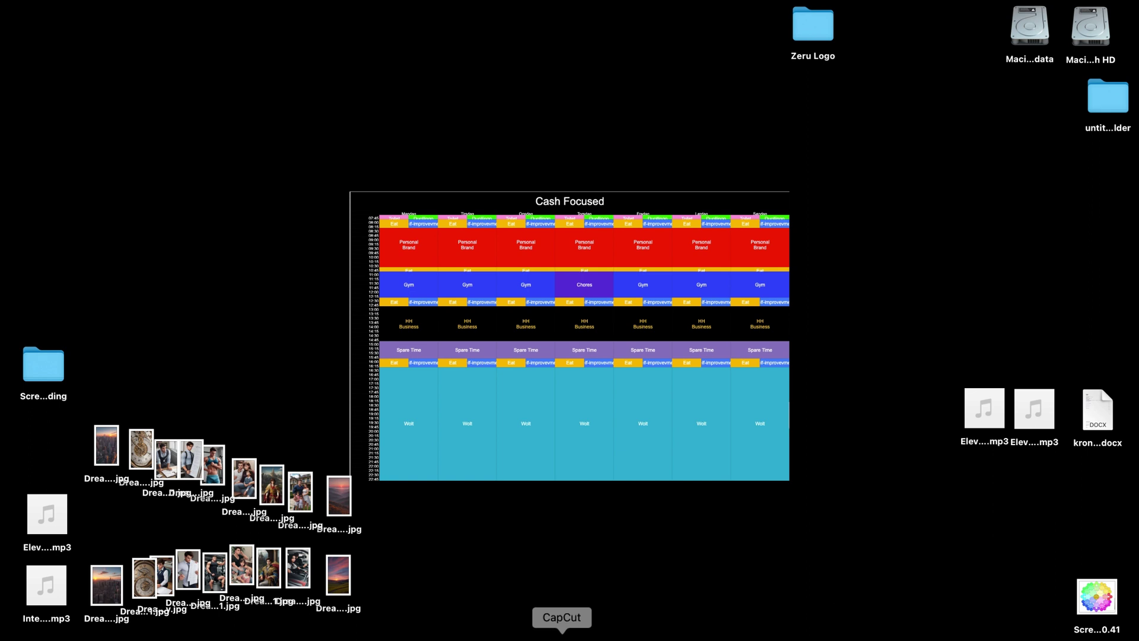
pyautogui.moveTo(48, 522); pyautogui.dragTo(58, 461)
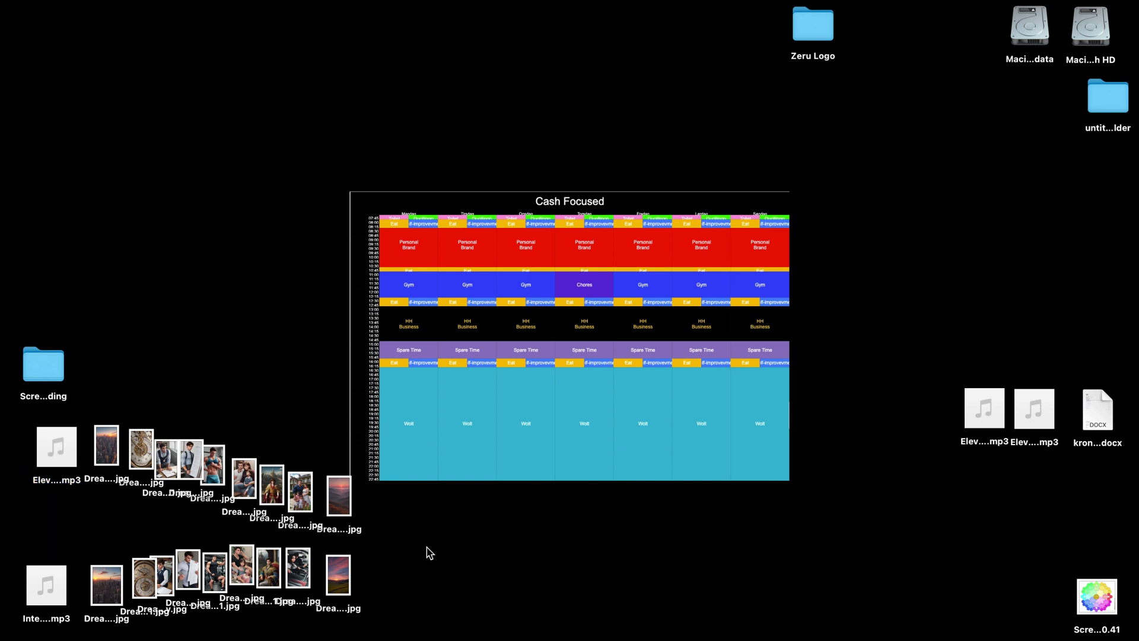
pyautogui.press('super+shift+5')
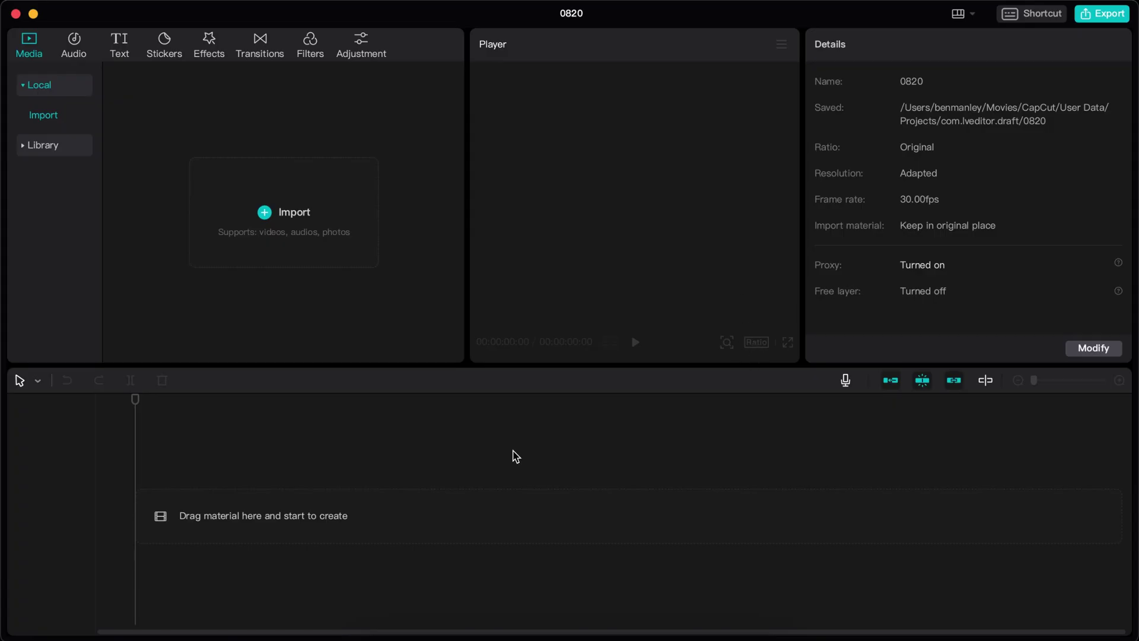
# - Drag the Mubert music and ElevenLabs narration mp3s from the desktop onto separate audio tracks
pyautogui.hotkey('ctrl', 'Right')
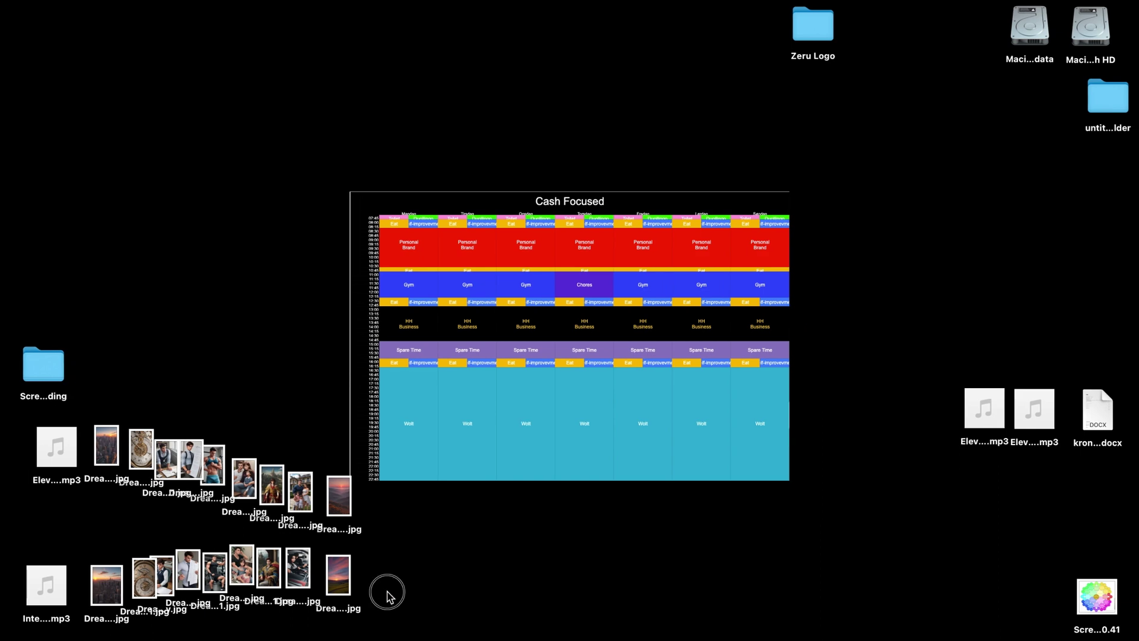
pyautogui.moveTo(169, 514); pyautogui.dragTo(60, 525)
pyautogui.click(402, 519)
pyautogui.hotkey('ctrl', 'Left')
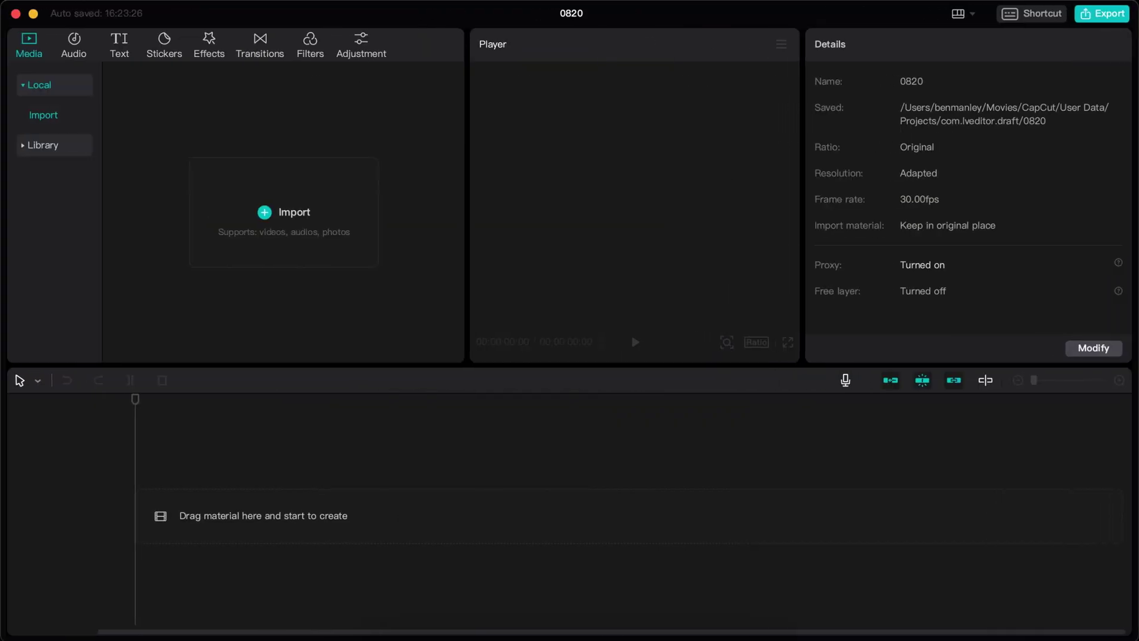
pyautogui.moveTo(46, 637); pyautogui.dragTo(206, 579)
pyautogui.hotkey('ctrl', 'Right')
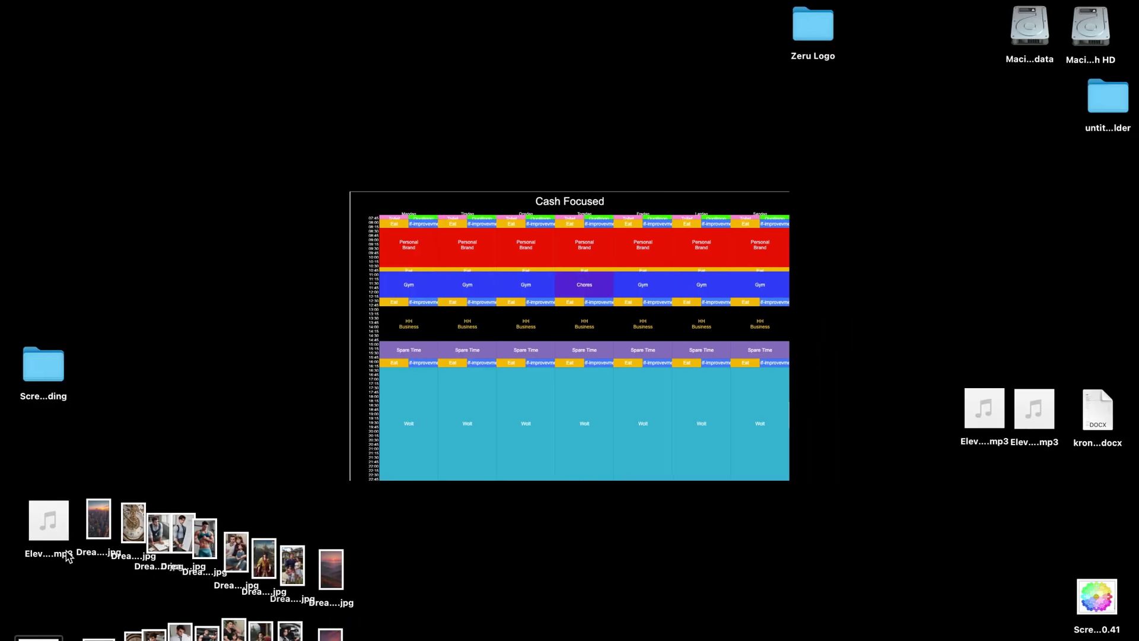
pyautogui.moveTo(59, 559); pyautogui.dragTo(488, 518)
pyautogui.hotkey('ctrl', 'Left')
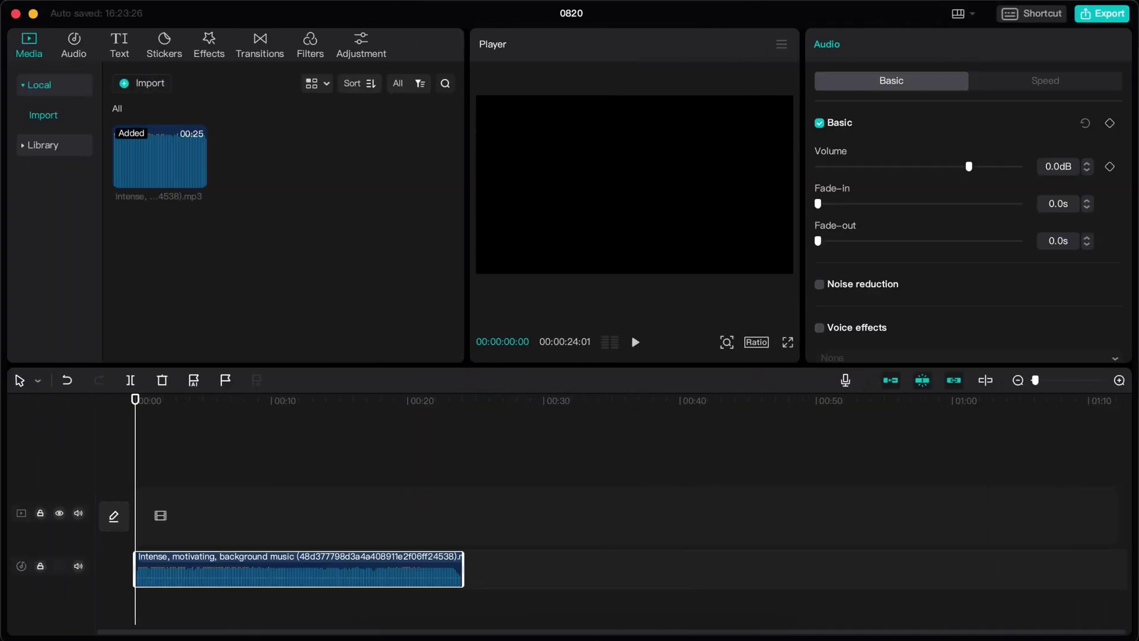
pyautogui.moveTo(219, 543); pyautogui.dragTo(218, 537)
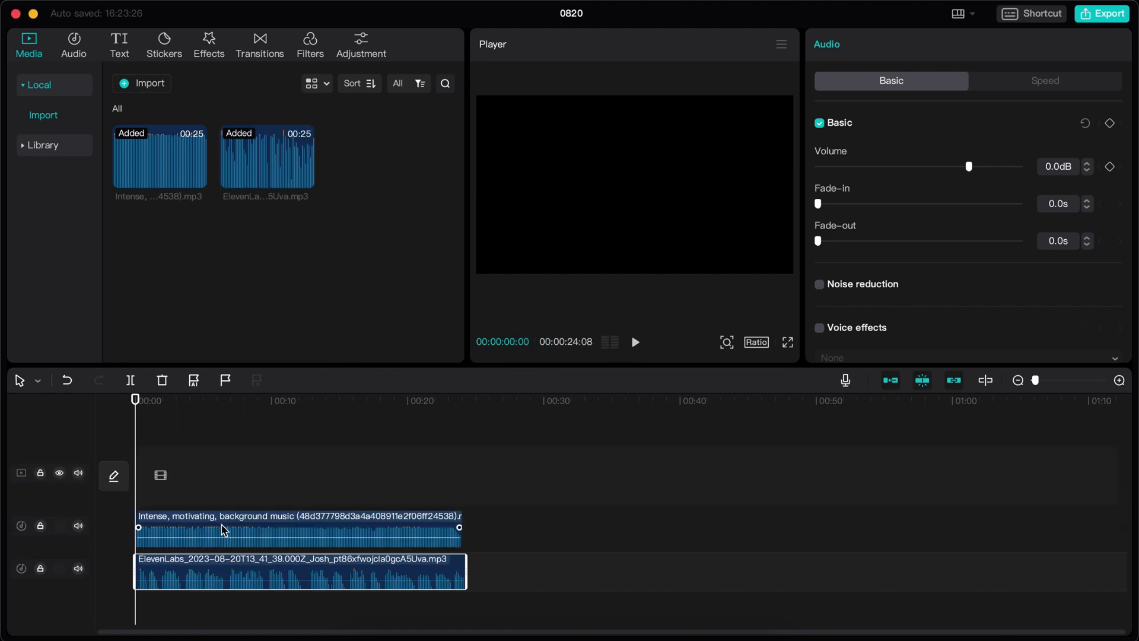
# - Lower the background music clip's volume to about -19.1 dB while playing back the mix
pyautogui.click(222, 529)
pyautogui.moveTo(200, 537); pyautogui.dragTo(200, 541)
pyautogui.press('space')
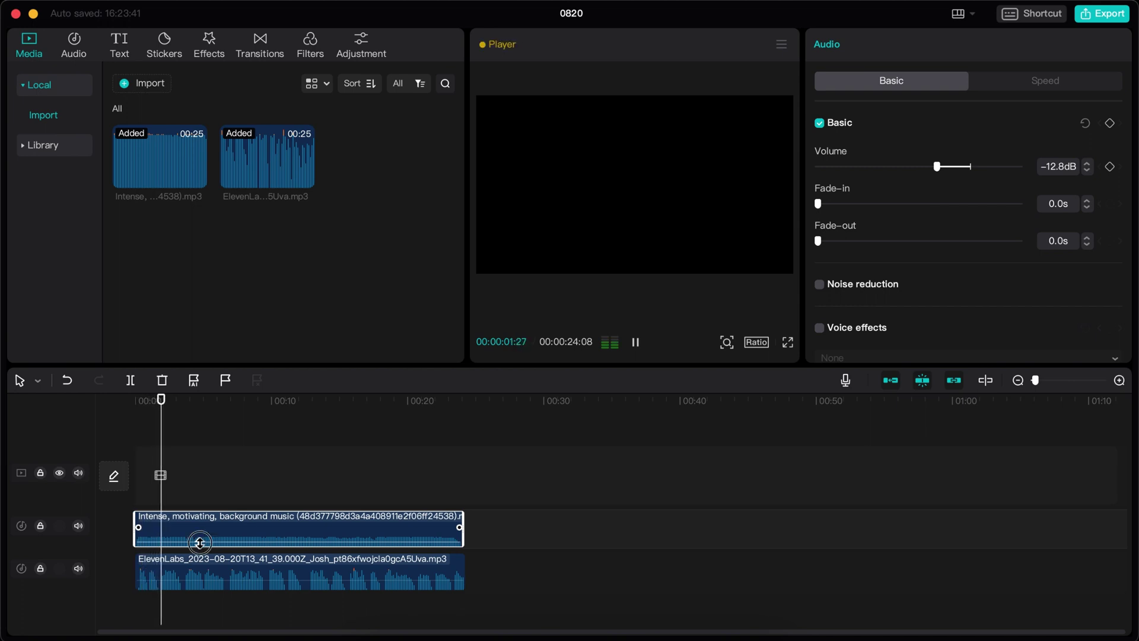
pyautogui.moveTo(200, 541); pyautogui.dragTo(200, 543)
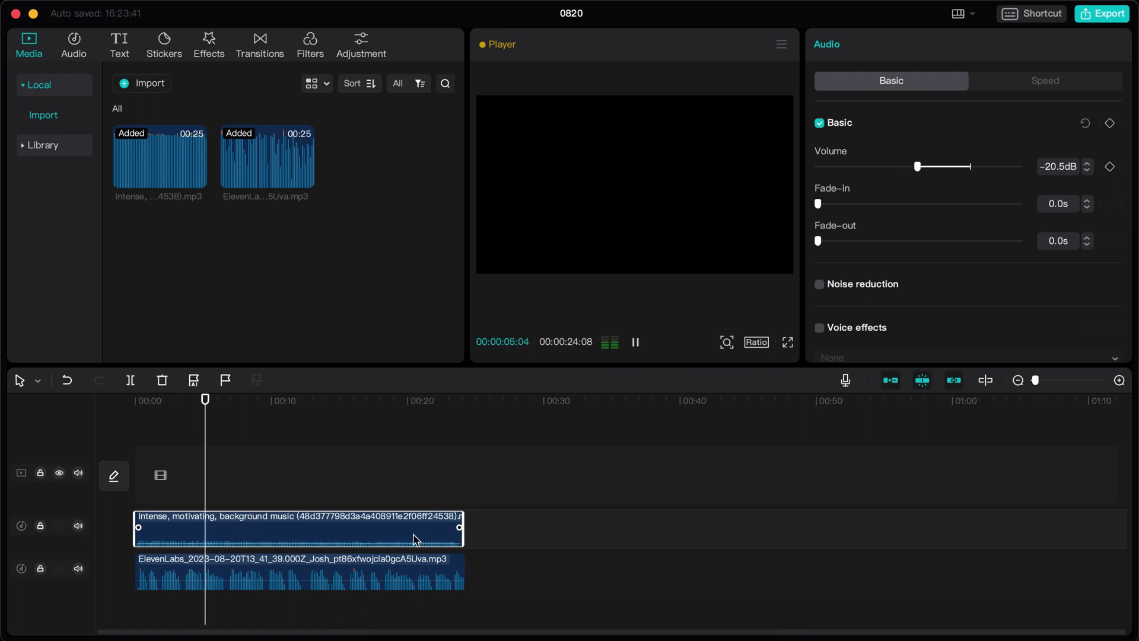
pyautogui.moveTo(406, 544); pyautogui.dragTo(406, 544)
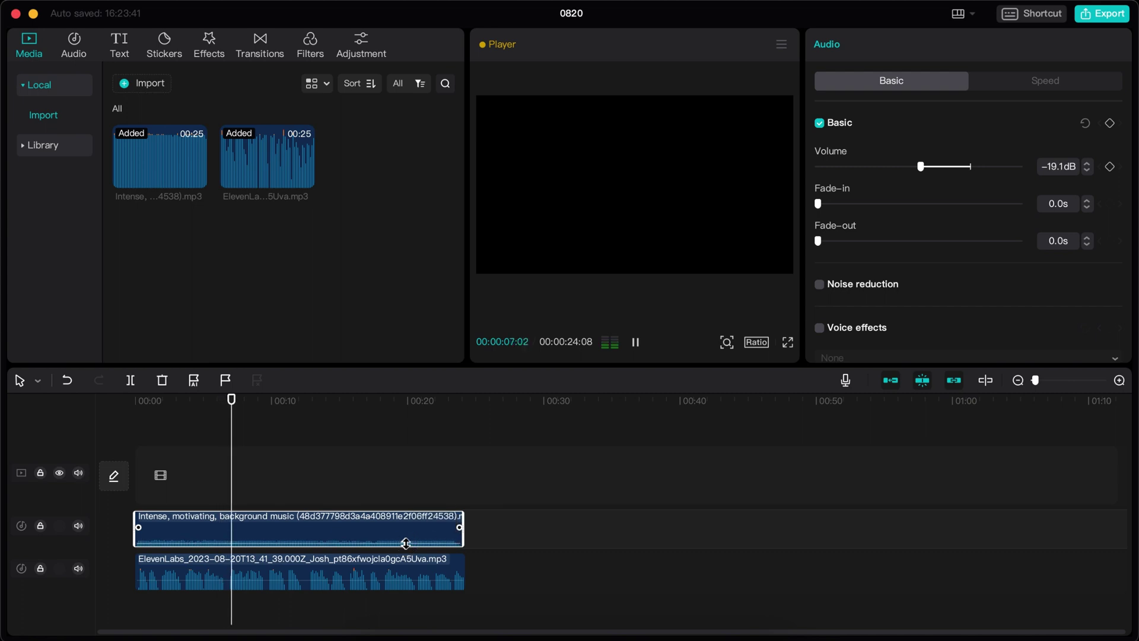
# - Marquee-select the DreamShaper JPGs on the desktop and drop them onto CapCut's video track
pyautogui.click(551, 547)
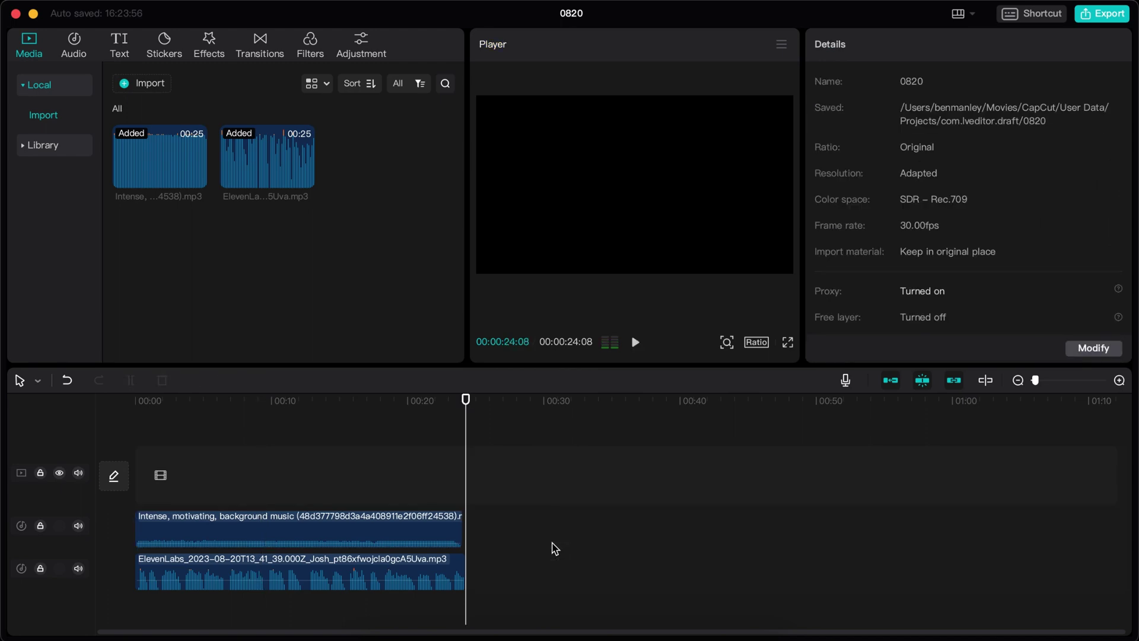
pyautogui.hotkey('ctrl', 'Right')
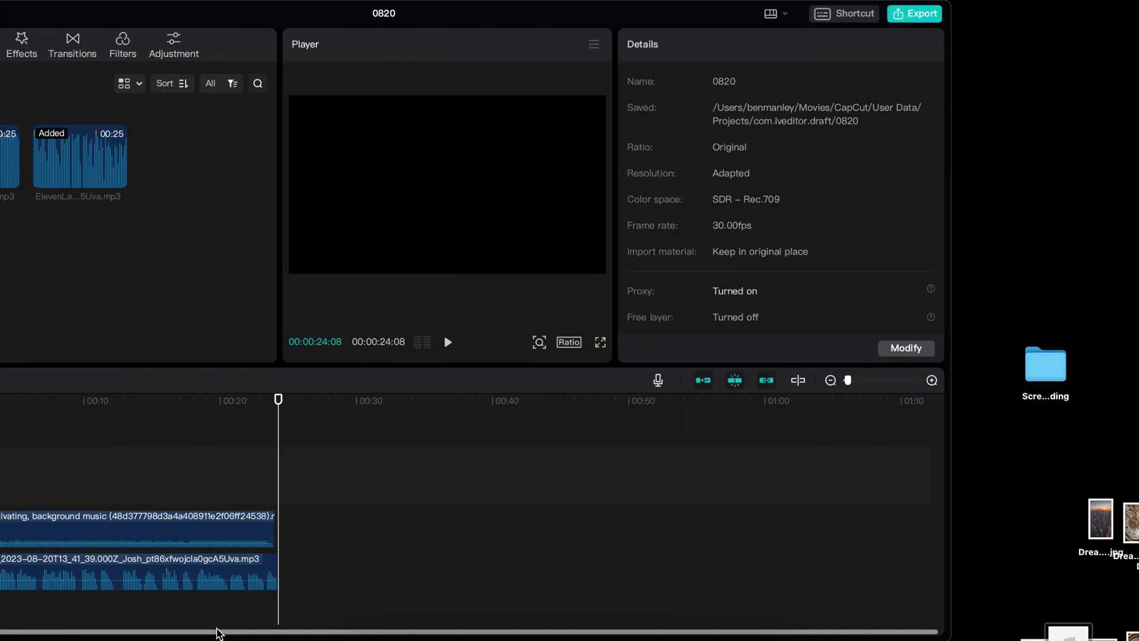
pyautogui.moveTo(404, 619); pyautogui.dragTo(177, 557)
pyautogui.moveTo(356, 634); pyautogui.dragTo(104, 541)
pyautogui.hotkey('ctrl', 'Left')
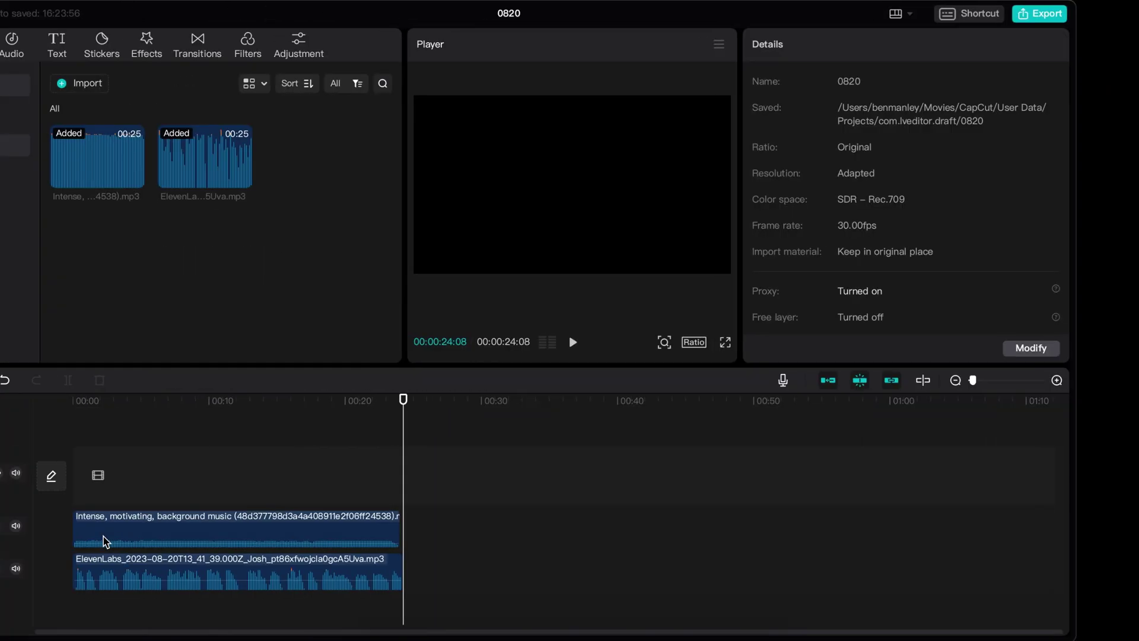
pyautogui.moveTo(332, 593); pyautogui.dragTo(167, 418)
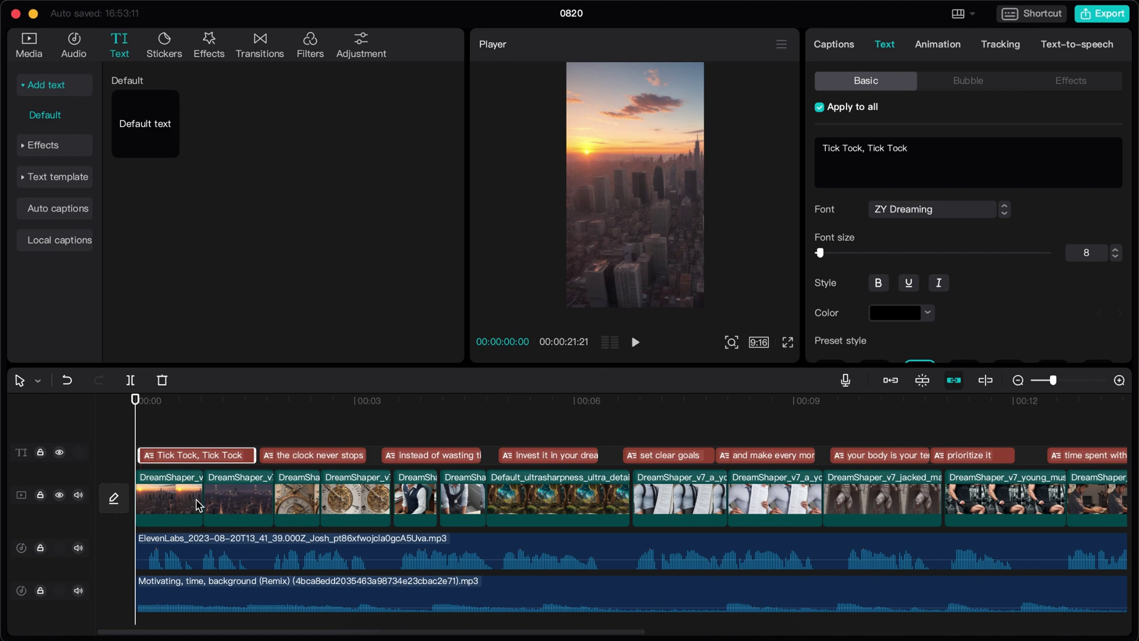
pyautogui.click(381, 436)
pyautogui.press('space')
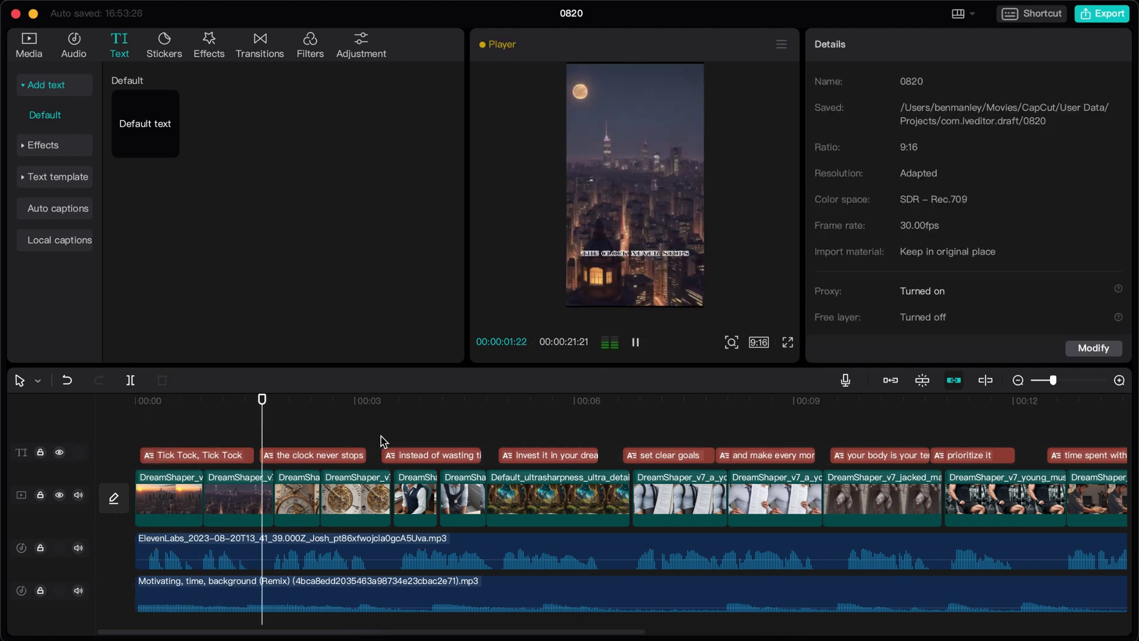
pyautogui.hscroll(3, 499, 537)
pyautogui.hscroll(2, 499, 542)
pyautogui.hscroll(3, 500, 542)
pyautogui.hscroll(3, 500, 542)
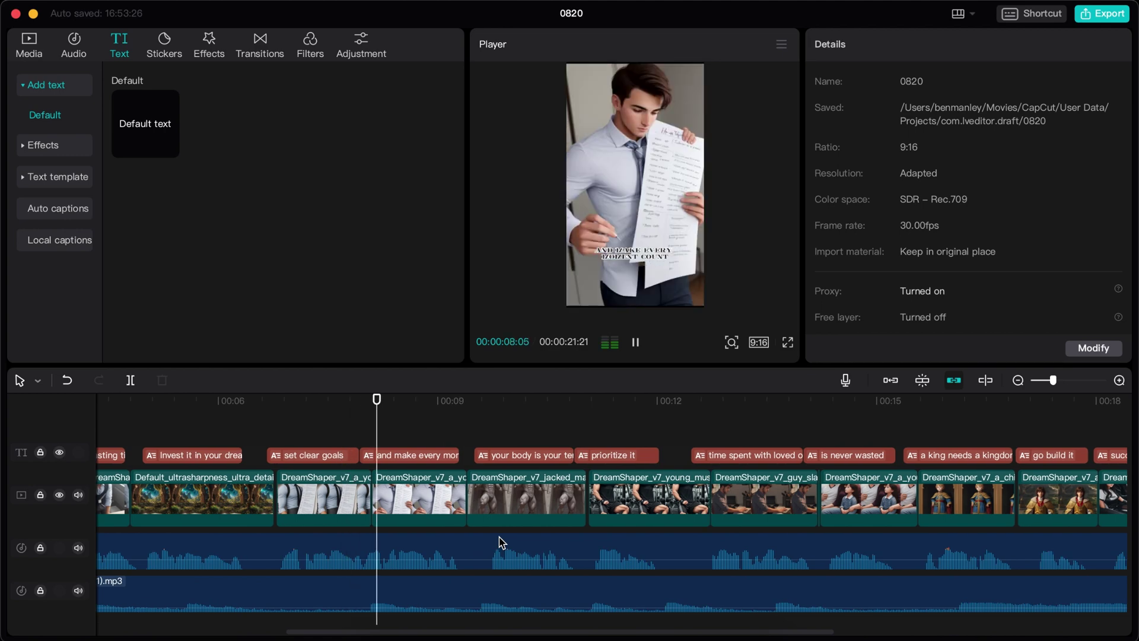
pyautogui.hscroll(4, 500, 543)
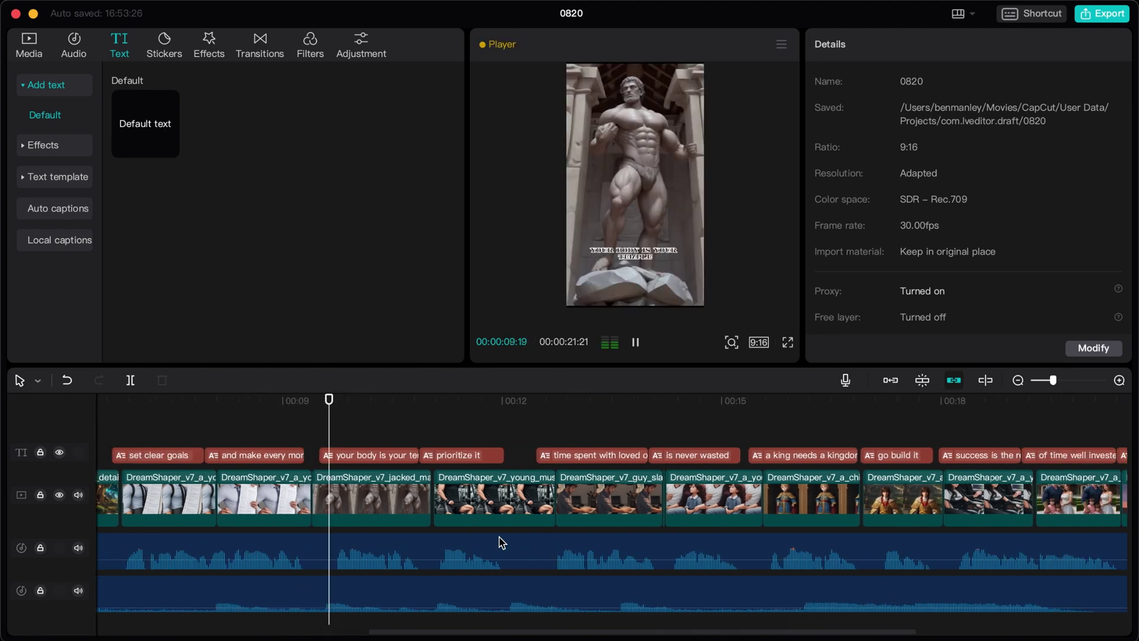
pyautogui.hscroll(2, 499, 542)
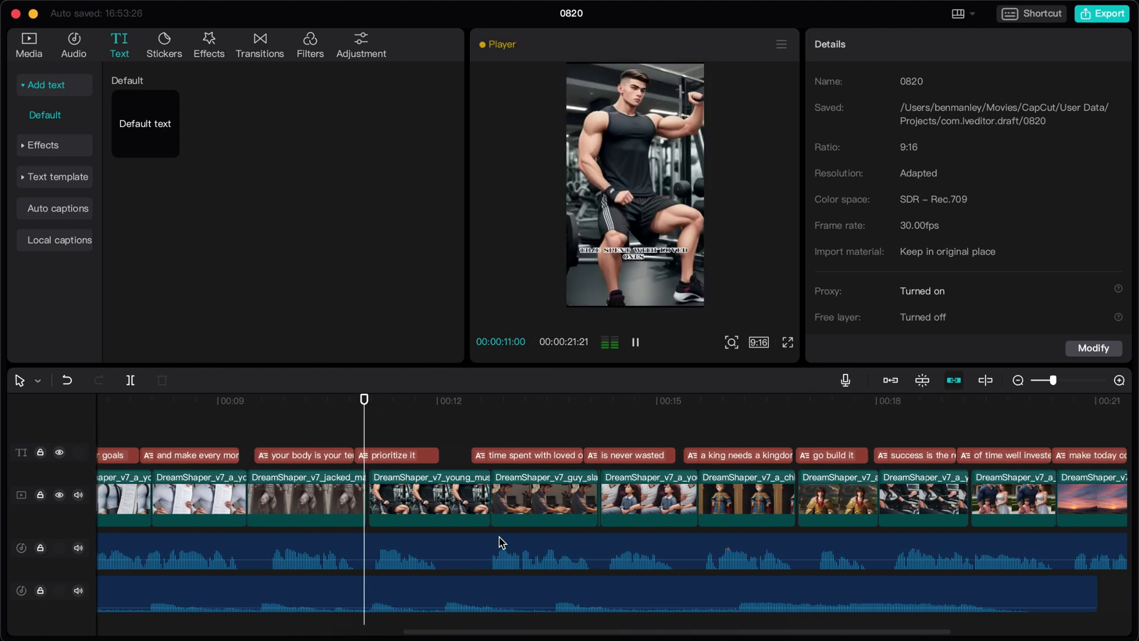
pyautogui.hscroll(2, 500, 542)
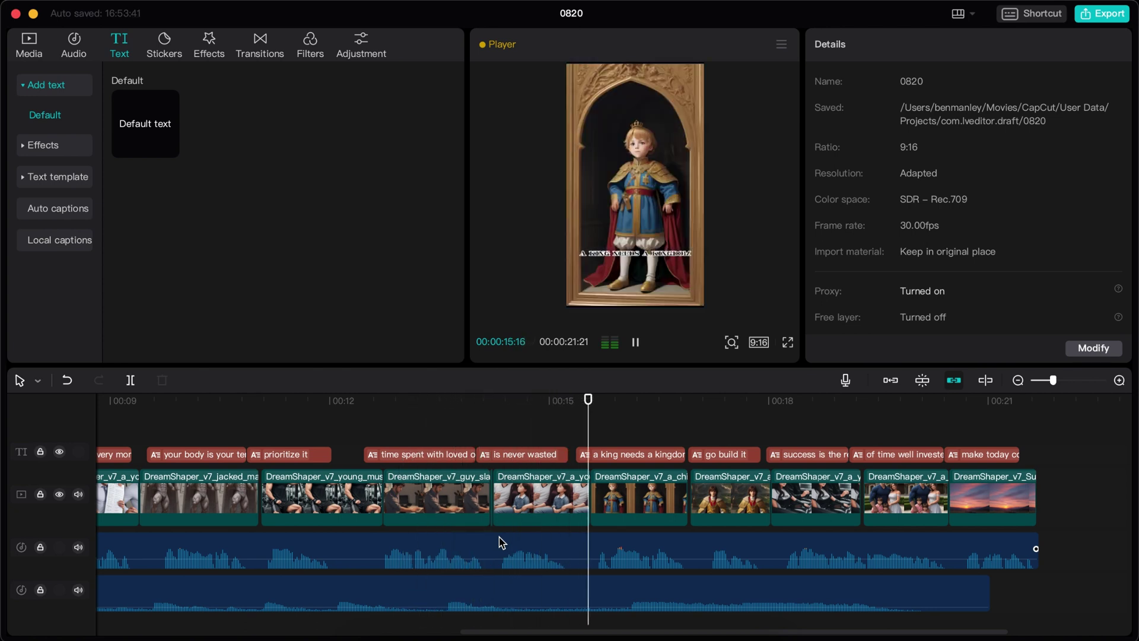
pyautogui.hscroll(2, 502, 542)
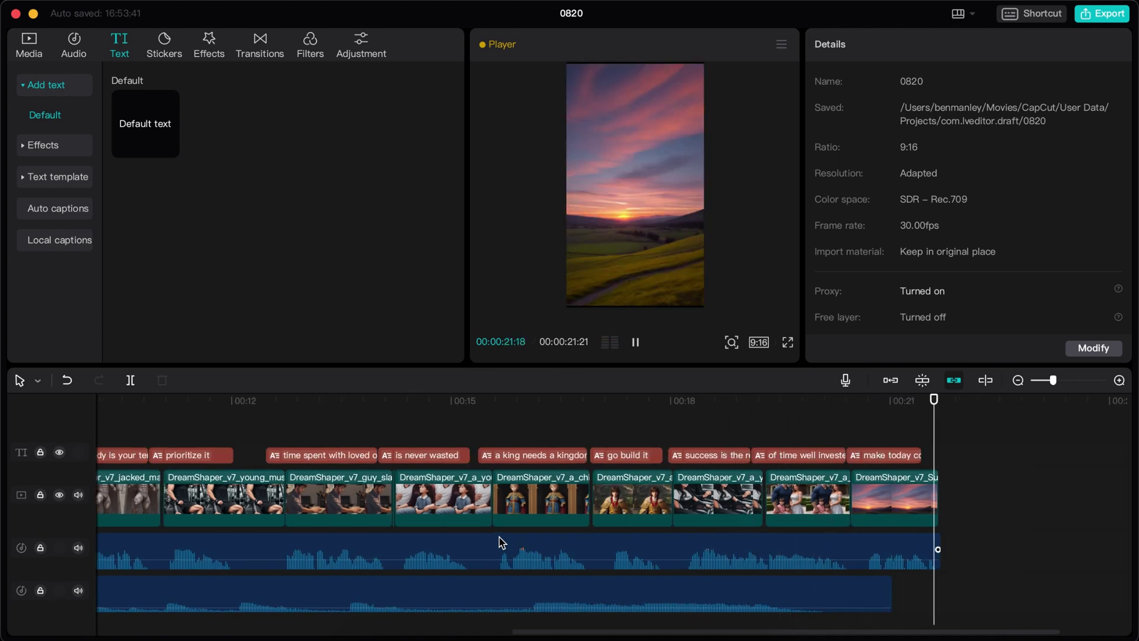
pyautogui.hscroll(-4, 502, 543)
pyautogui.hscroll(-8, 502, 542)
pyautogui.press('space')
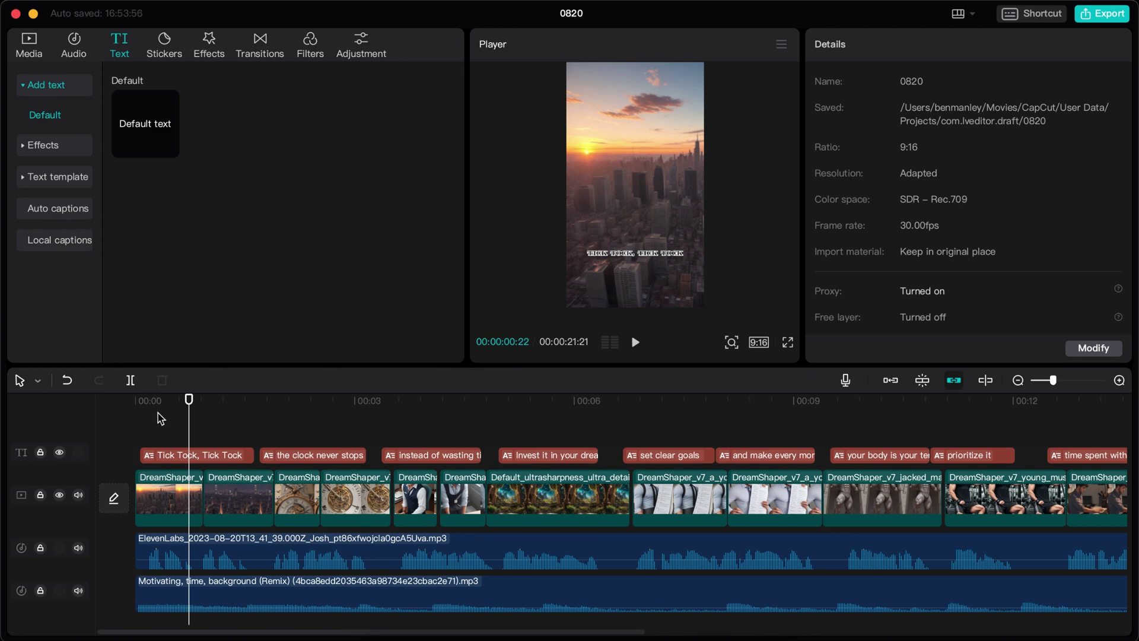
pyautogui.moveTo(155, 408); pyautogui.dragTo(115, 476)
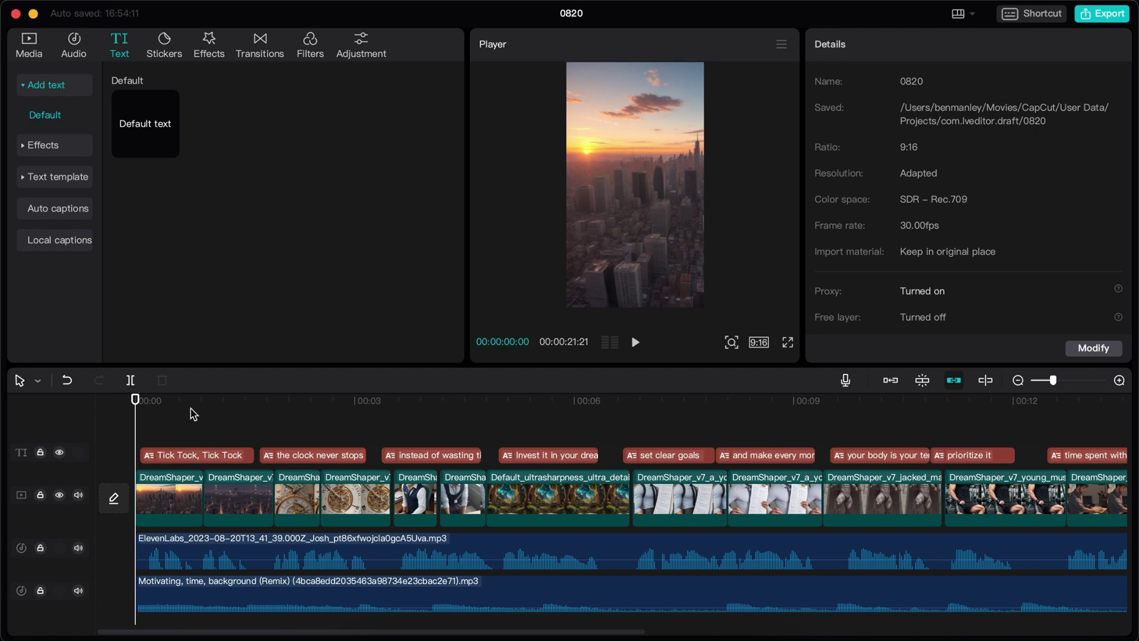
pyautogui.hscroll(5, 506, 534)
pyautogui.hscroll(5, 505, 539)
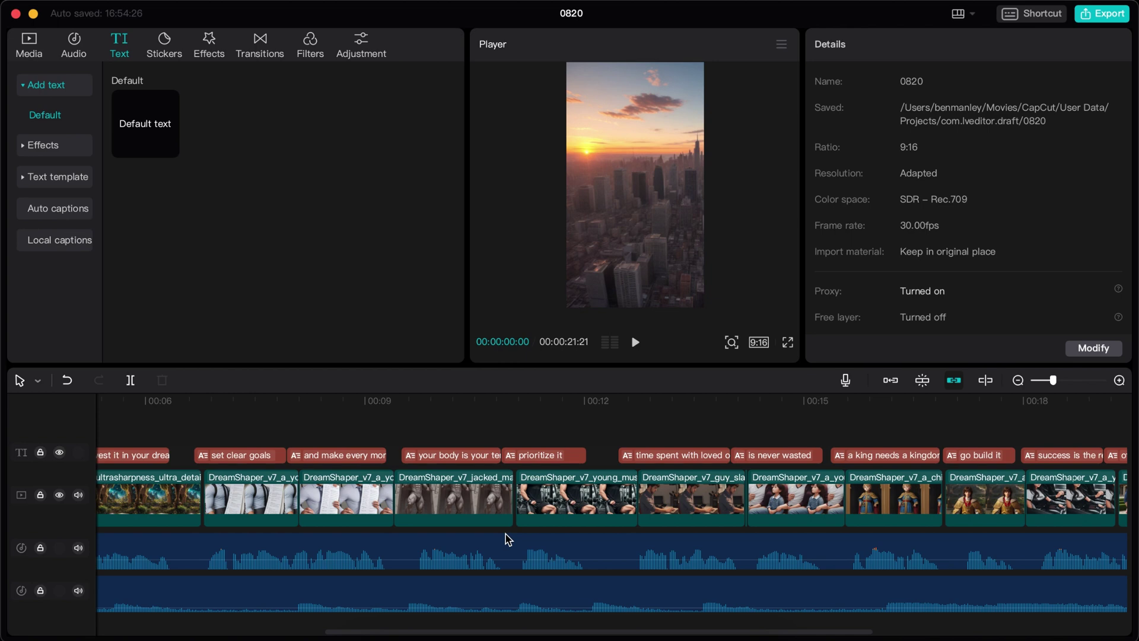
pyautogui.hscroll(10, 505, 538)
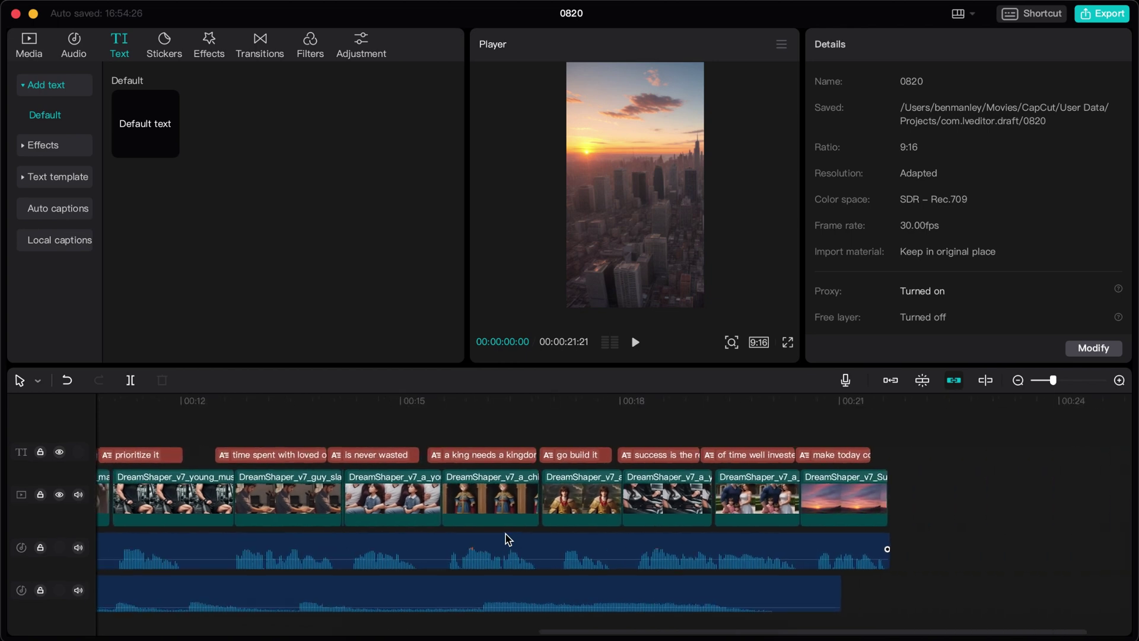
pyautogui.hscroll(-20, 508, 538)
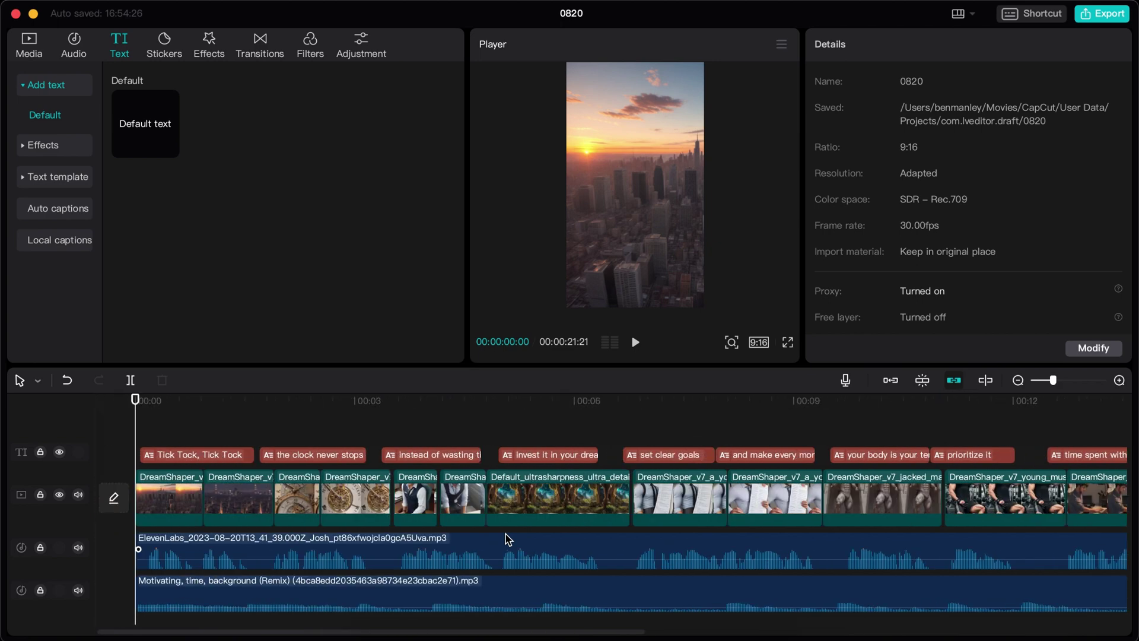
pyautogui.moveTo(165, 414); pyautogui.dragTo(365, 420)
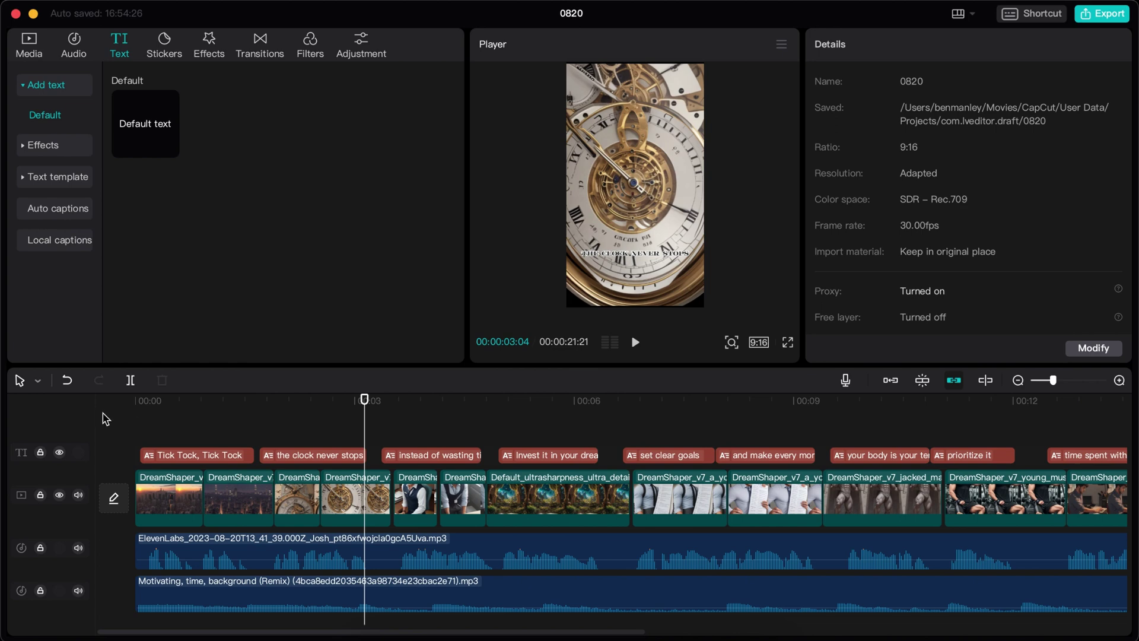
pyautogui.moveTo(154, 405); pyautogui.dragTo(86, 403)
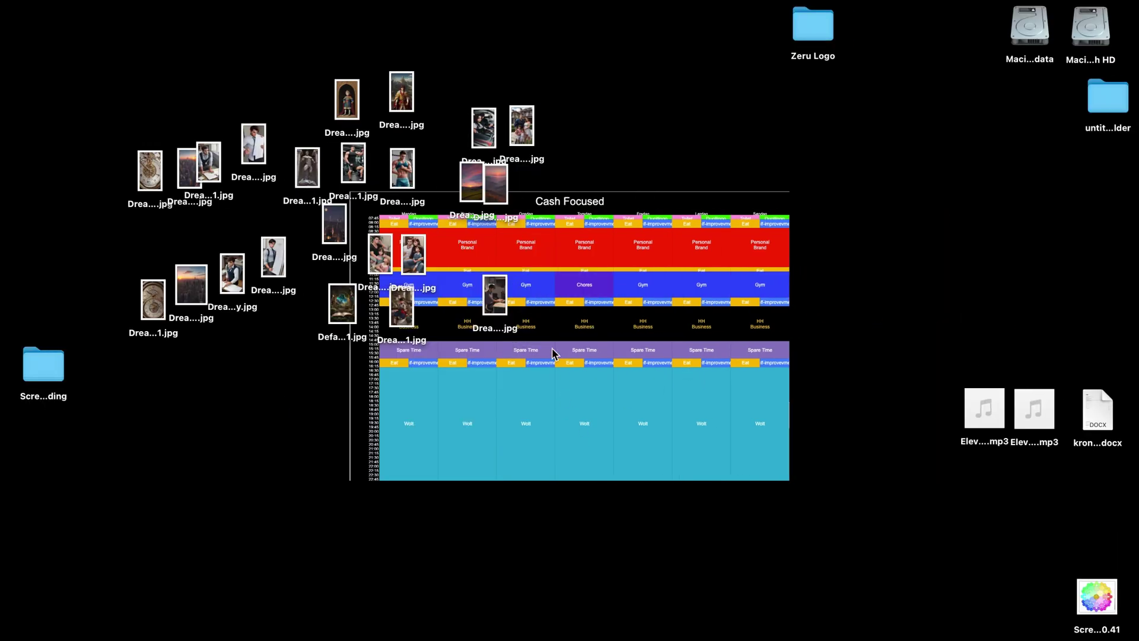
pyautogui.moveTo(581, 343); pyautogui.dragTo(117, 79)
pyautogui.click(165, 460)
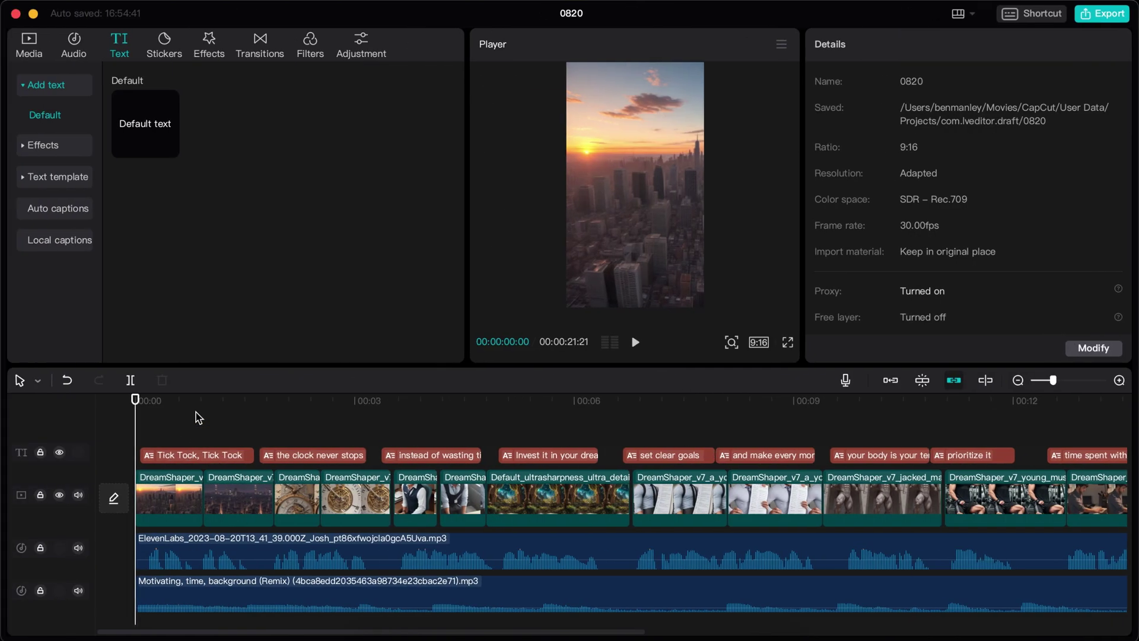